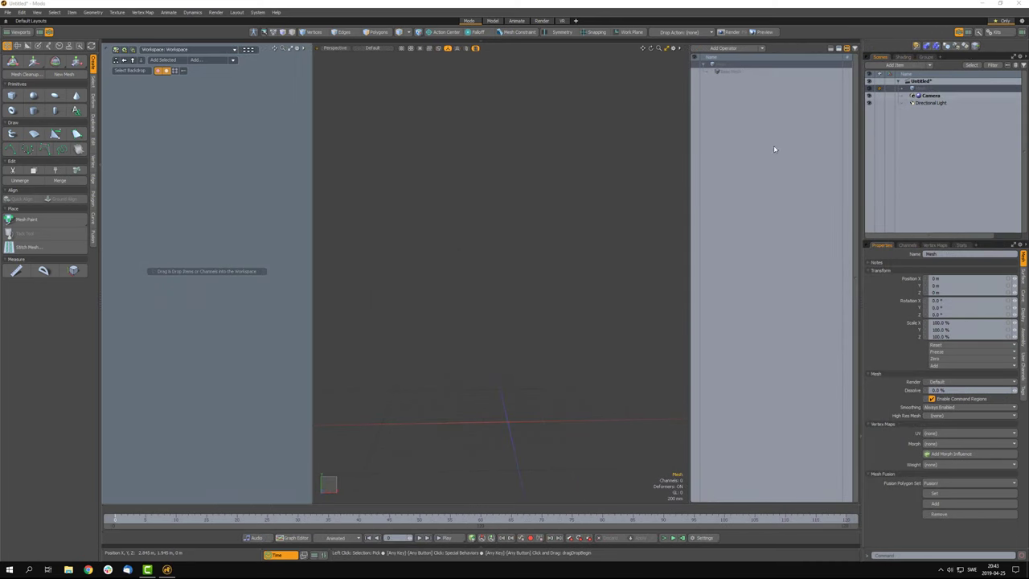
# - Add a Point Scatter mesh operation to the mesh
pyautogui.click(726, 50)
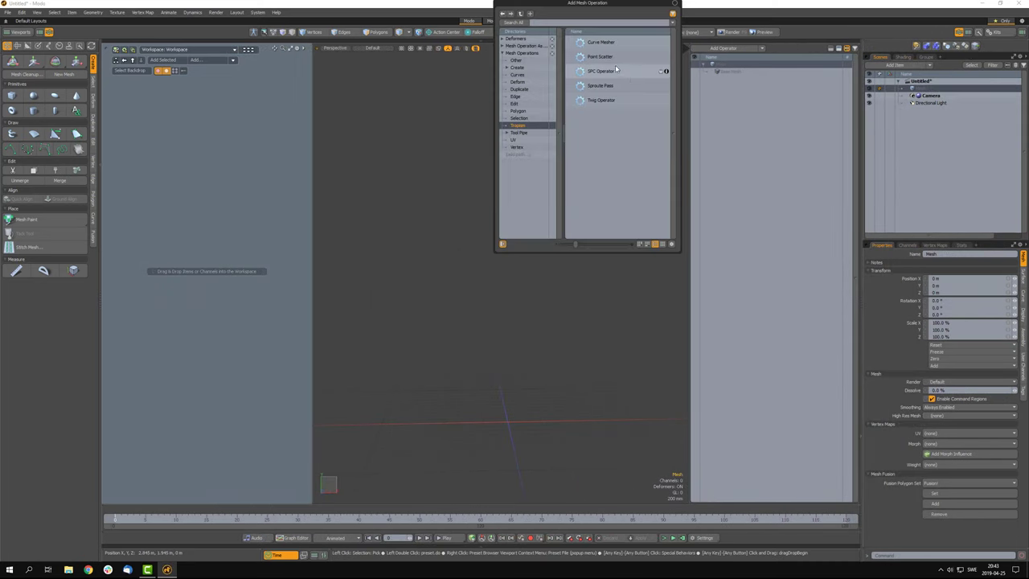
pyautogui.doubleClick(613, 60)
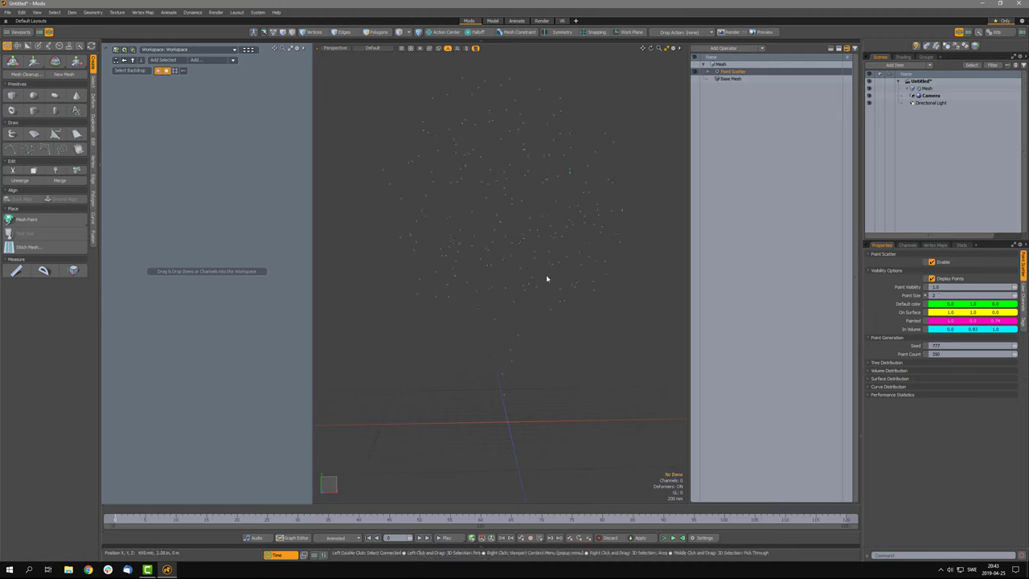
pyautogui.moveTo(475, 386)
pyautogui.keyDown('alt'); pyautogui.mouseDown()
pyautogui.moveTo(541, 386)
pyautogui.moveTo(399, 381)
pyautogui.moveTo(512, 386)
pyautogui.moveTo(478, 387)
pyautogui.moveTo(491, 386)
pyautogui.mouseUp(); pyautogui.keyUp('alt')
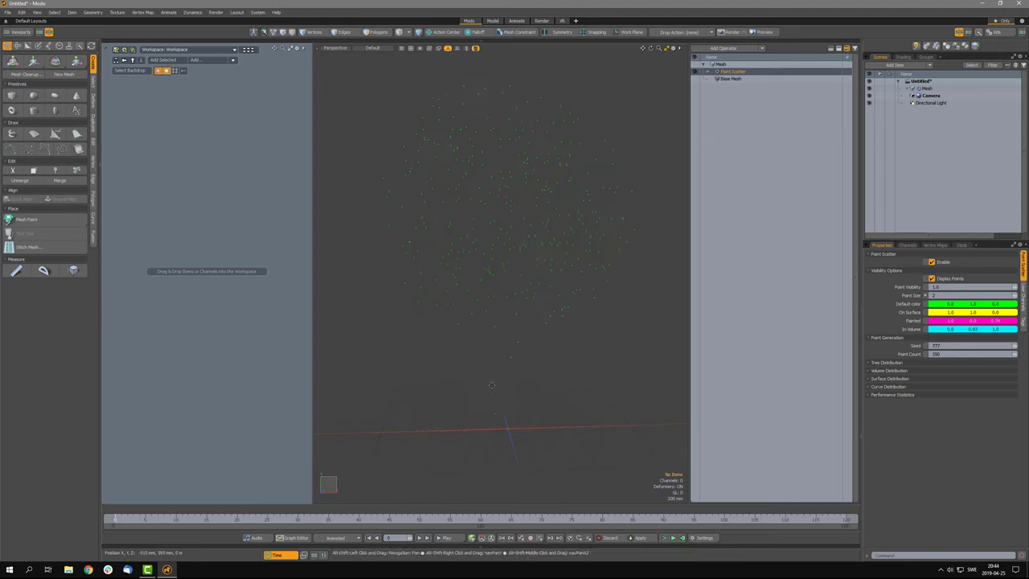
# - Add an SPC Operator to the mesh above Point Scatter and inspect the curves it grows
pyautogui.click(727, 50)
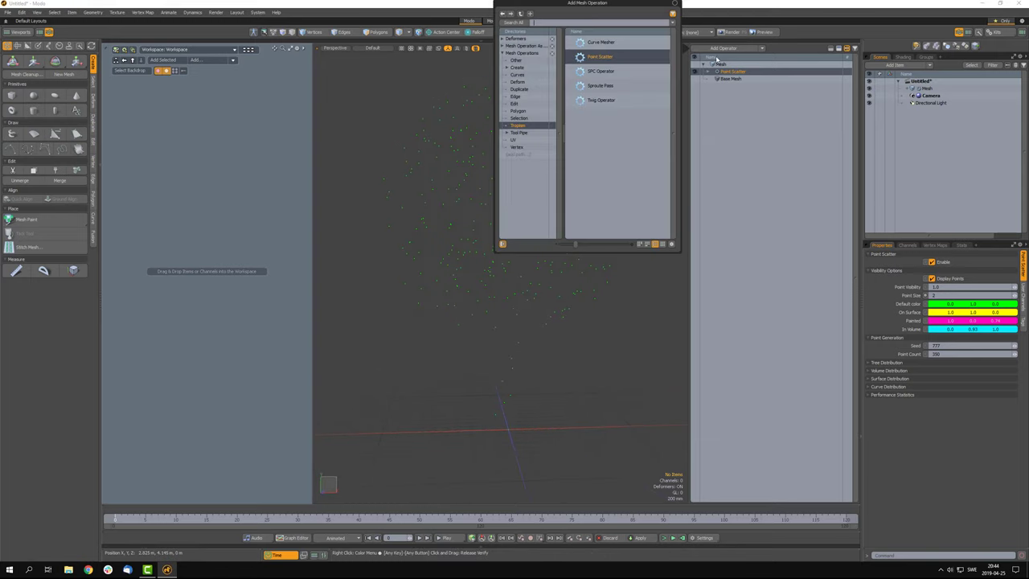
pyautogui.doubleClick(612, 72)
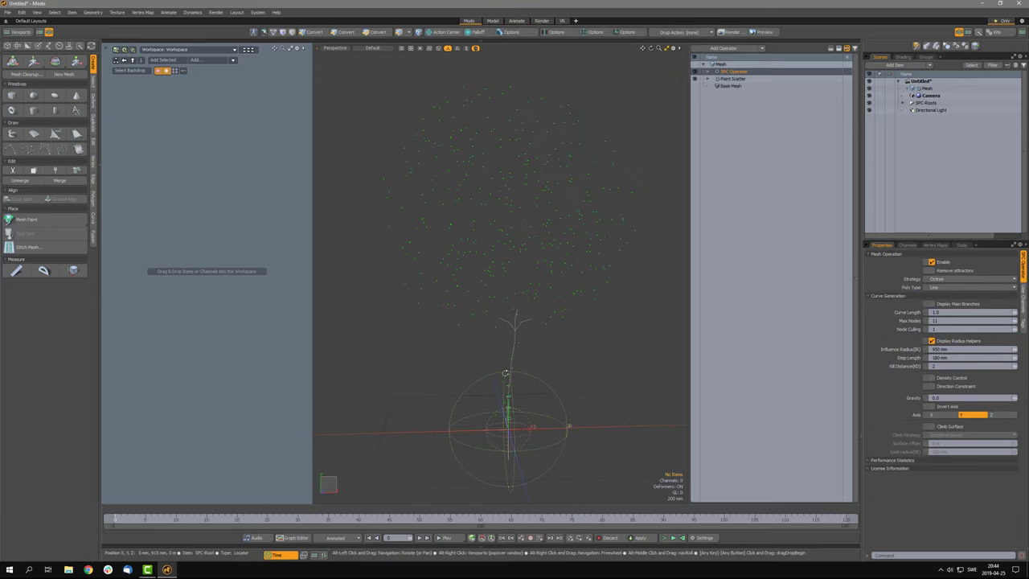
pyautogui.click(517, 354)
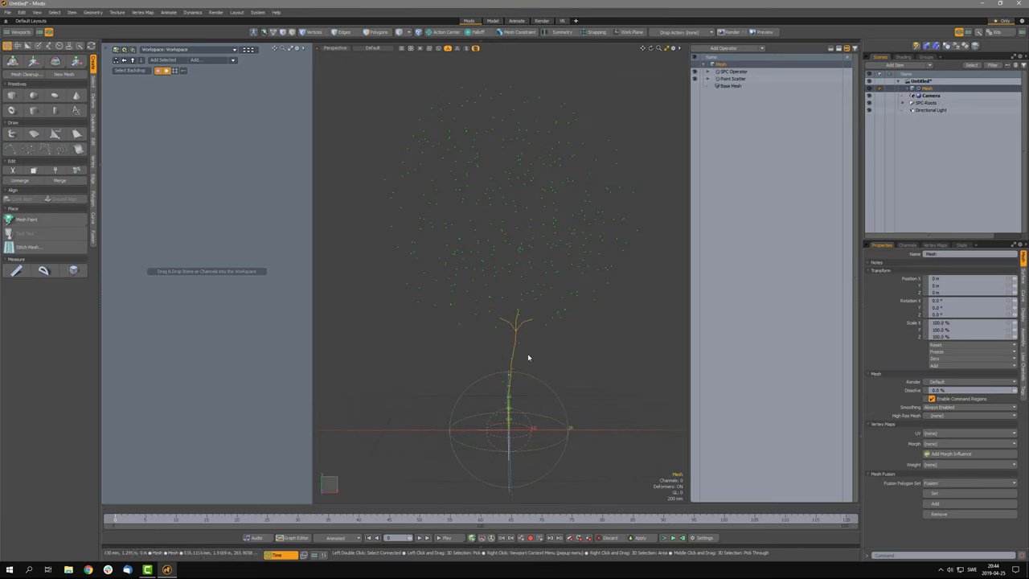
pyautogui.moveTo(547, 352)
pyautogui.keyDown('alt'); pyautogui.mouseDown()
pyautogui.moveTo(510, 356)
pyautogui.moveTo(564, 353)
pyautogui.mouseUp(); pyautogui.keyUp('alt')
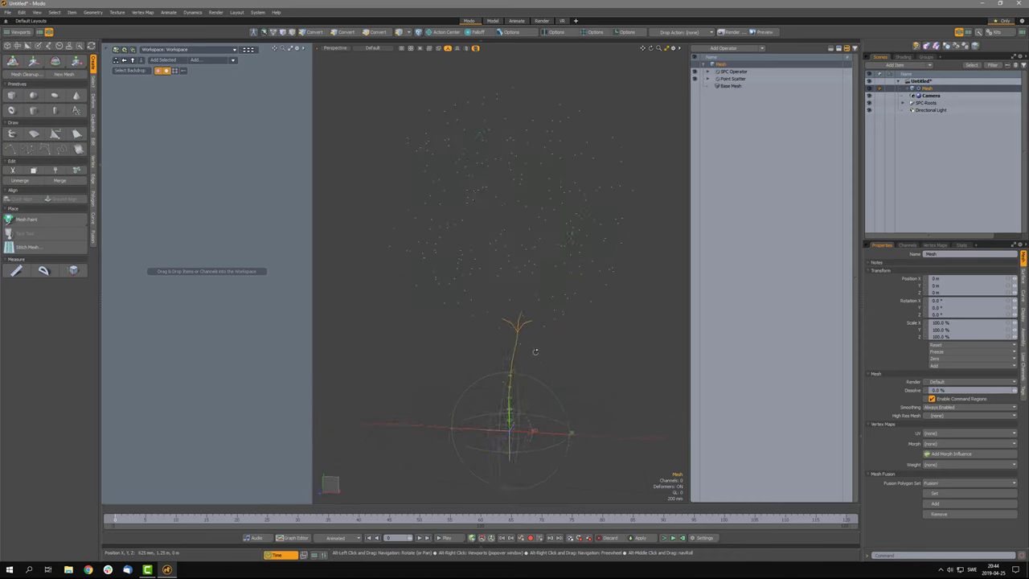
# - Place the SPC Operator in the schematic workspace and show its connected SPC-Root and Mesh input nodes
pyautogui.click(741, 72)
pyautogui.moveTo(743, 74); pyautogui.dragTo(216, 327)
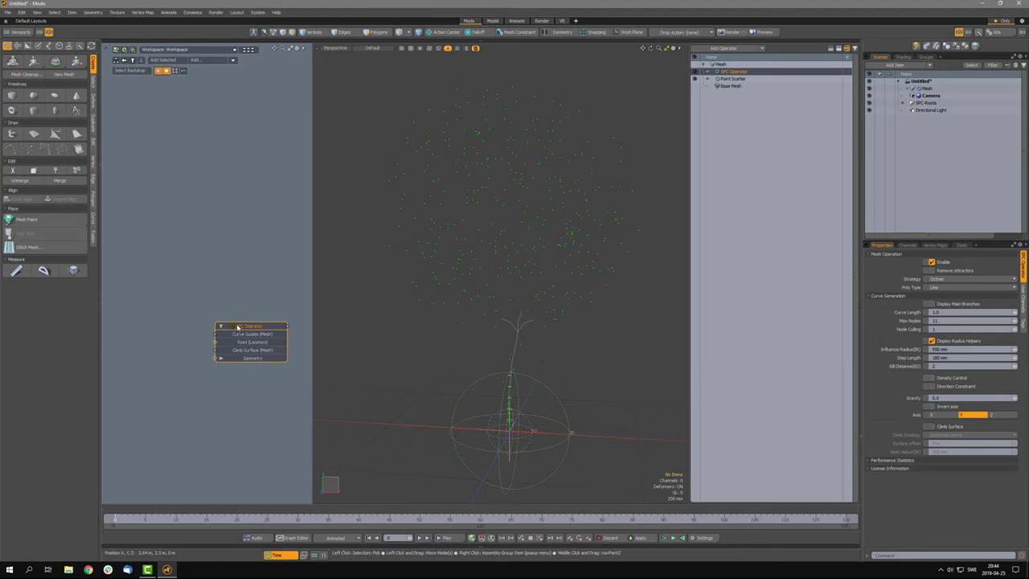
pyautogui.doubleClick(217, 334)
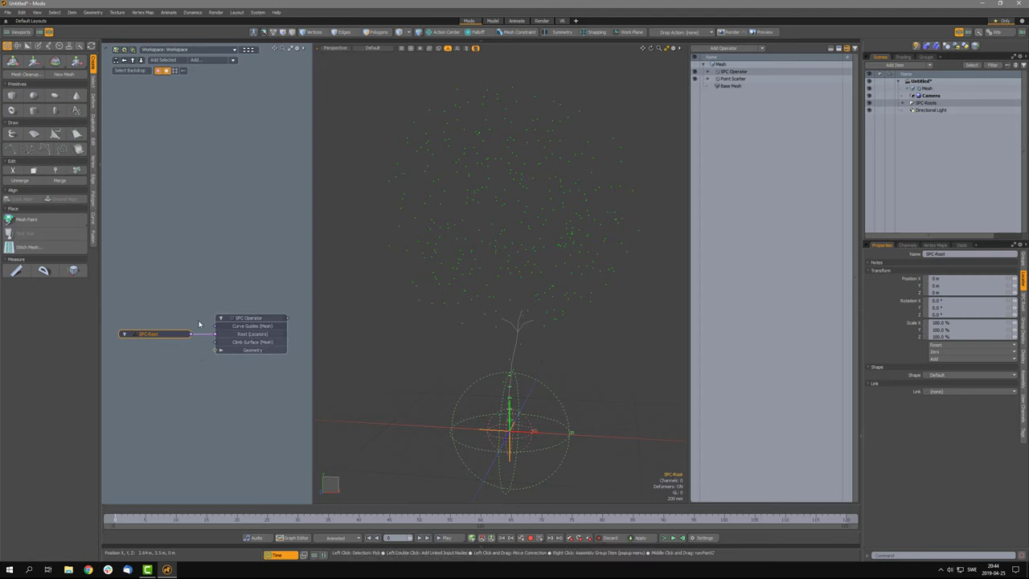
pyautogui.doubleClick(217, 352)
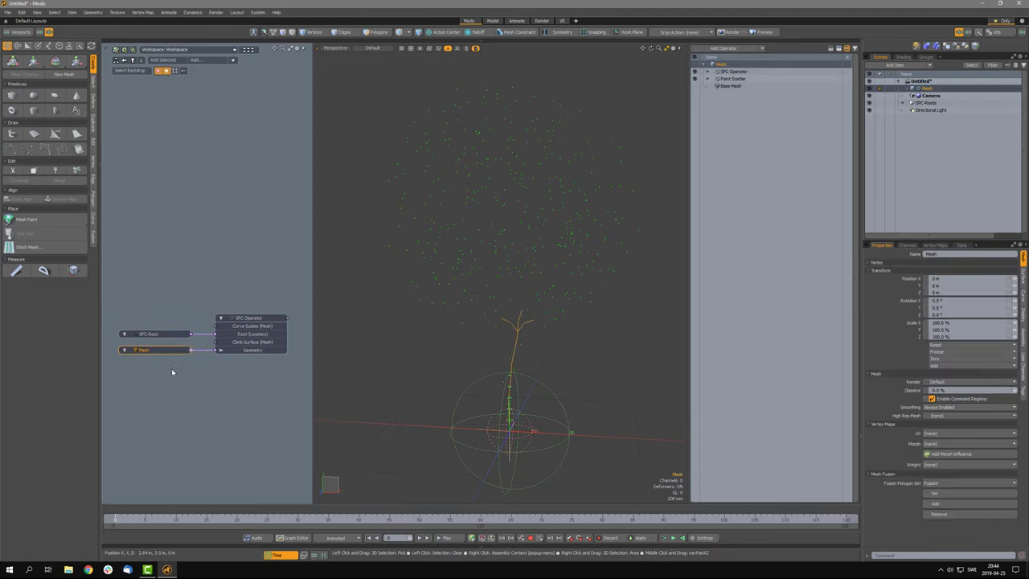
pyautogui.click(192, 390)
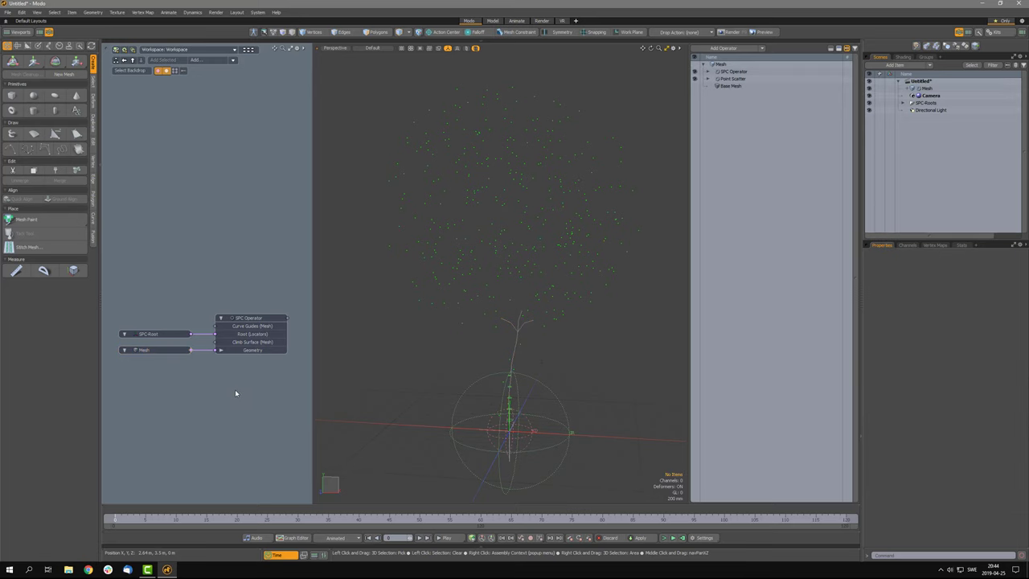
# - Show the Point Scatter node connected to the Mesh node in the schematic, placing it below the SPC Operator
pyautogui.doubleClick(191, 351)
pyautogui.moveTo(239, 334); pyautogui.dragTo(257, 377)
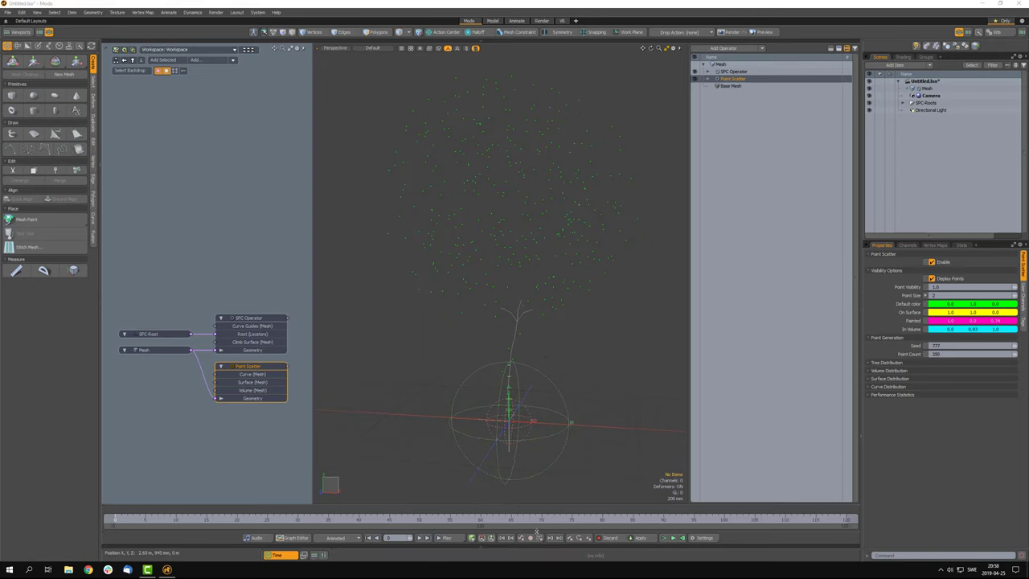
# - Test the SPC Operator's Enable and Remove attractors options off and on, leaving both enabled
pyautogui.click(259, 319)
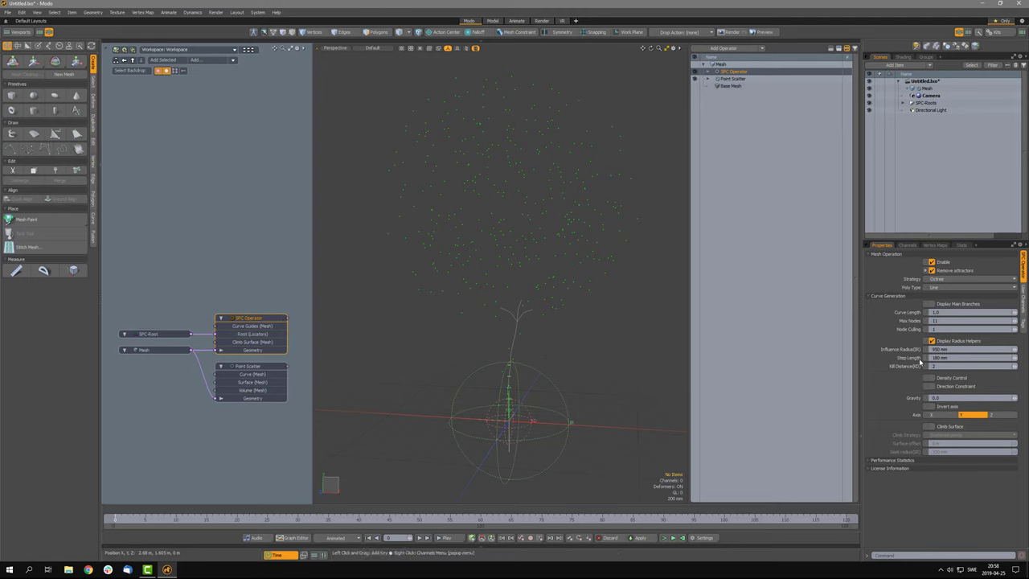
pyautogui.click(942, 263)
pyautogui.click(942, 263)
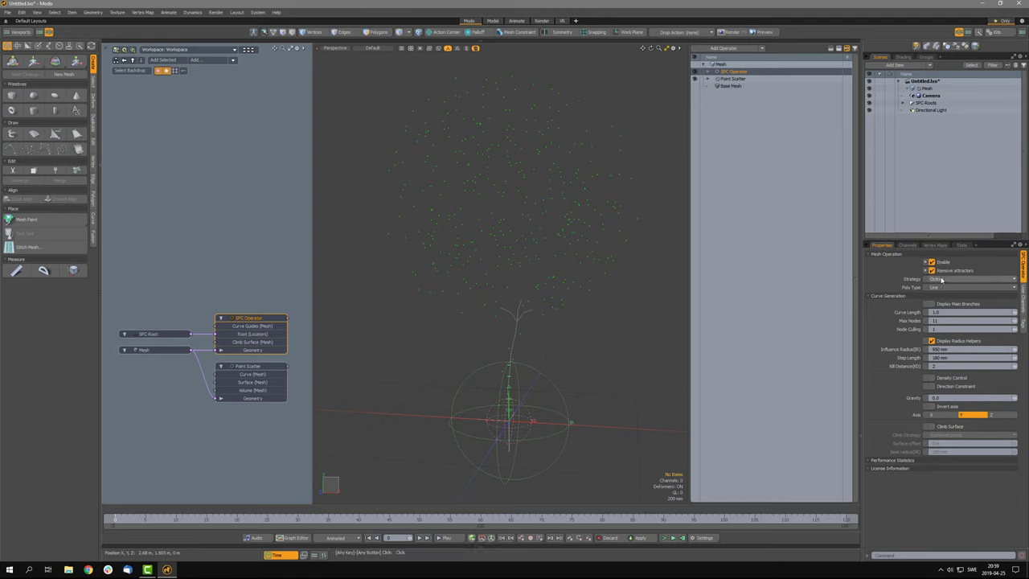
pyautogui.click(937, 271)
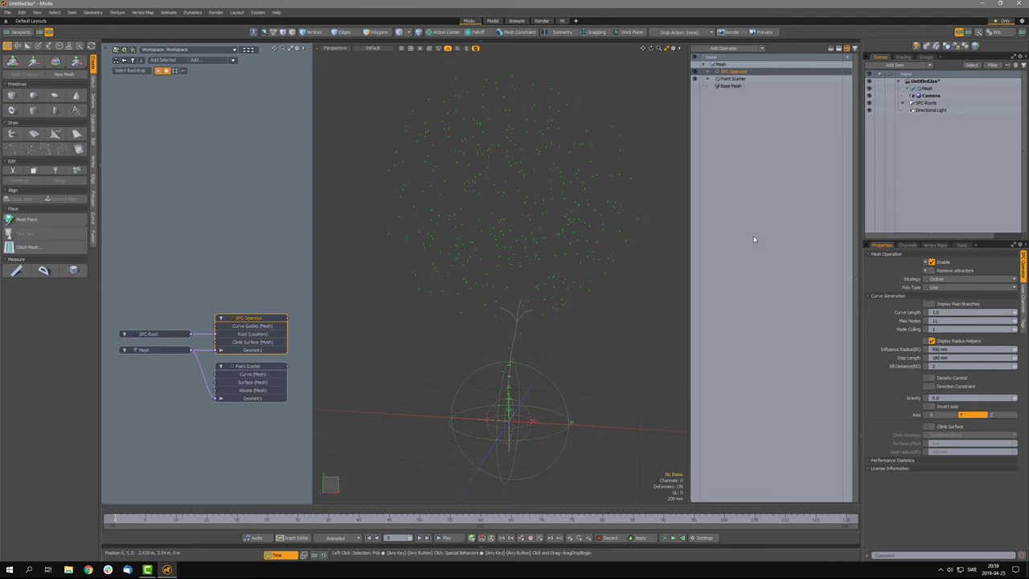
pyautogui.click(931, 270)
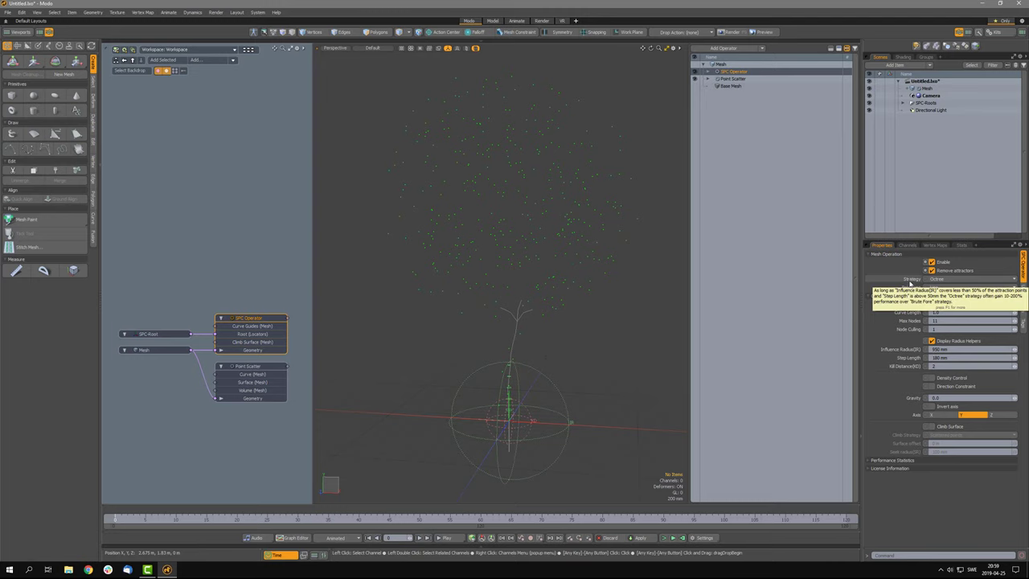
# - Try the Brute Force strategy on the SPC Operator and switch back to Octree
pyautogui.click(950, 281)
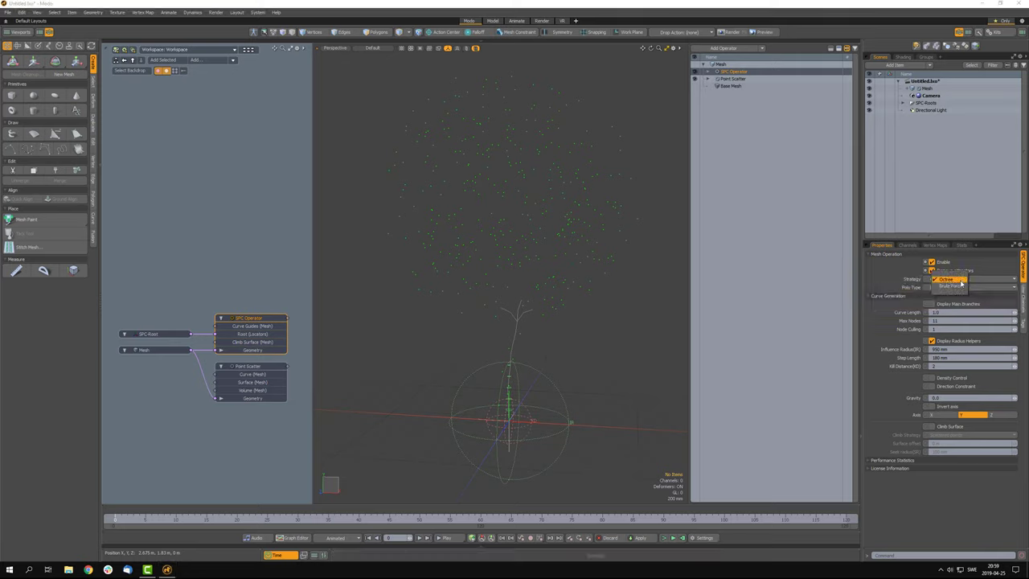
pyautogui.click(956, 285)
pyautogui.click(956, 280)
pyautogui.click(959, 279)
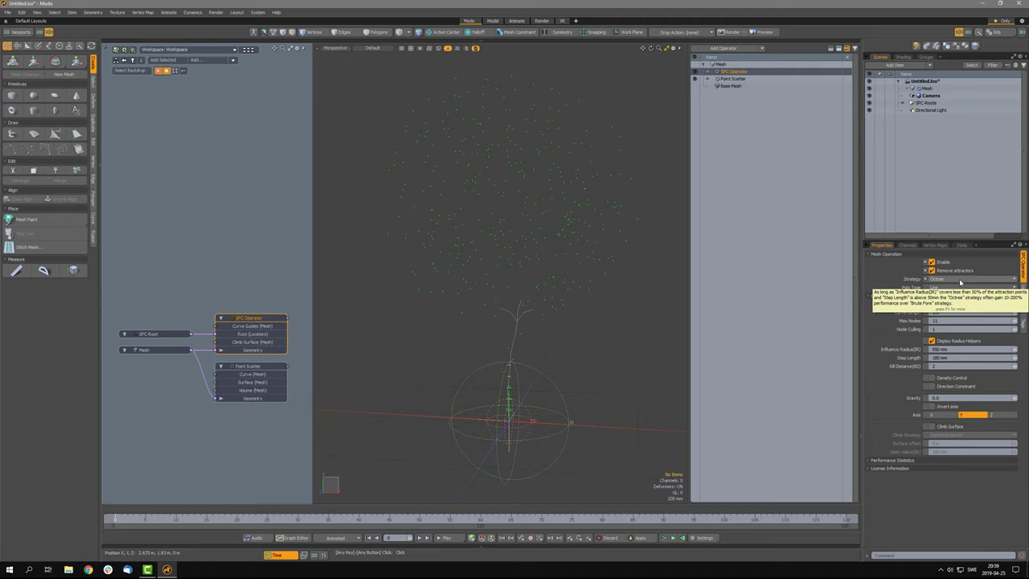
pyautogui.click(960, 280)
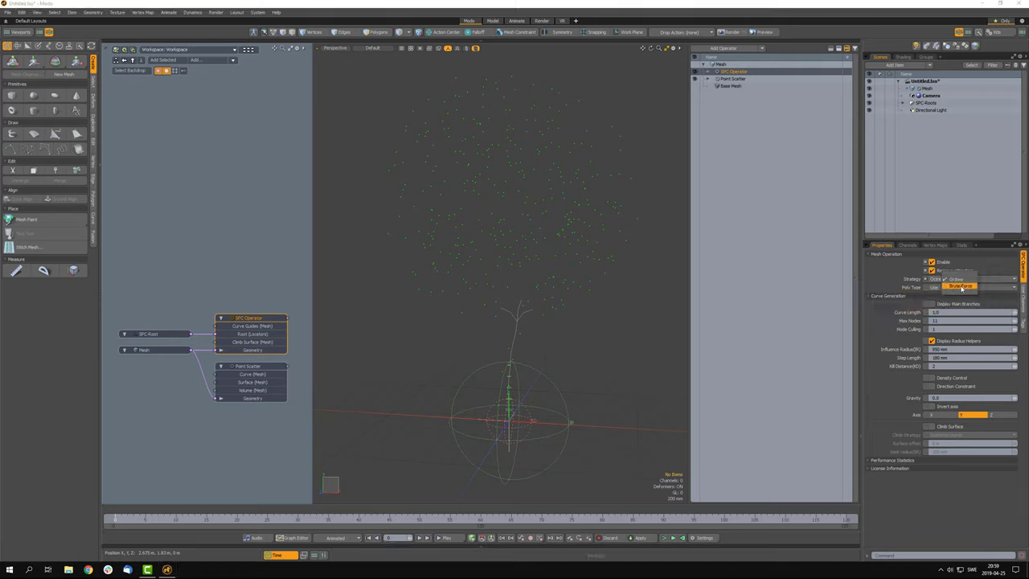
pyautogui.click(959, 286)
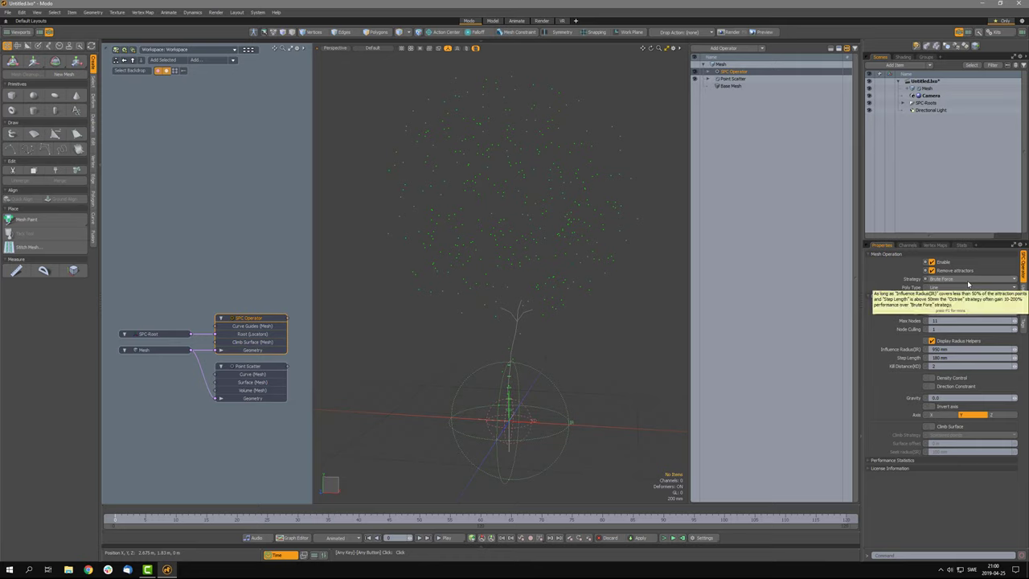
pyautogui.click(958, 282)
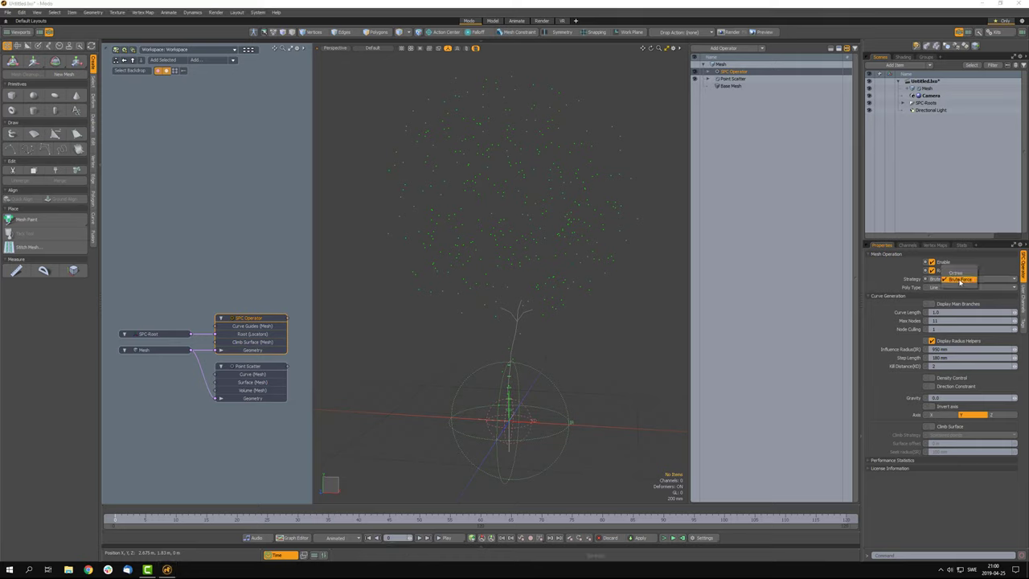
pyautogui.click(959, 276)
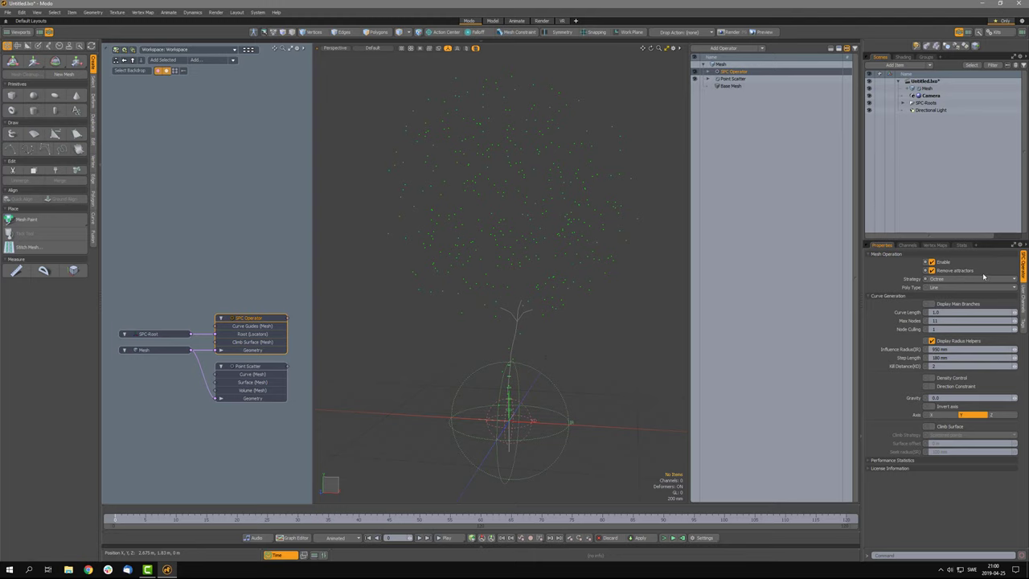
# - Try the available Poly Type options on the SPC Operator, ending on Line
pyautogui.moveTo(930, 283)
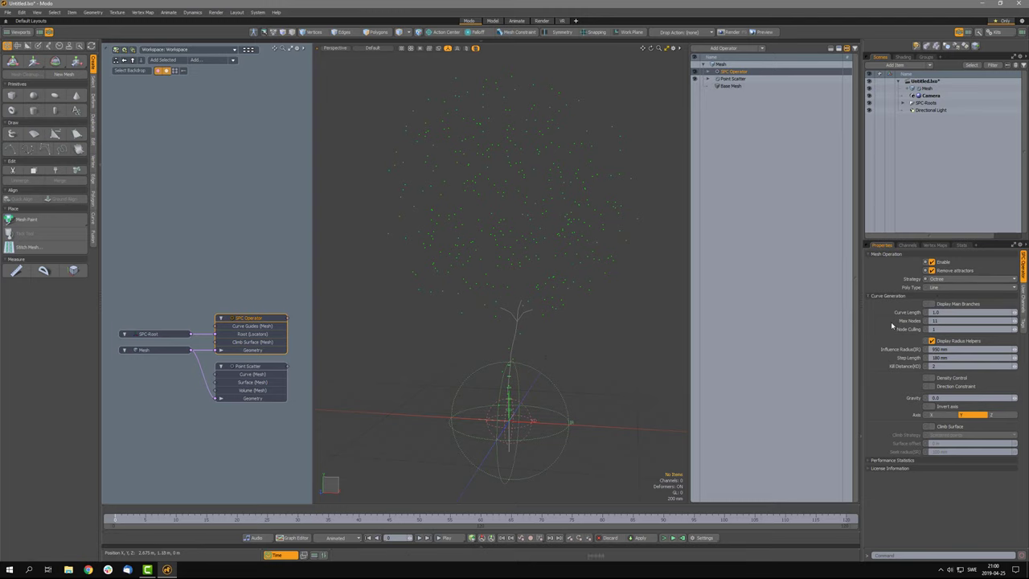
pyautogui.click(954, 291)
pyautogui.click(953, 282)
pyautogui.click(955, 288)
pyautogui.click(958, 294)
pyautogui.click(955, 289)
pyautogui.click(958, 296)
pyautogui.click(955, 289)
pyautogui.click(955, 282)
pyautogui.click(957, 289)
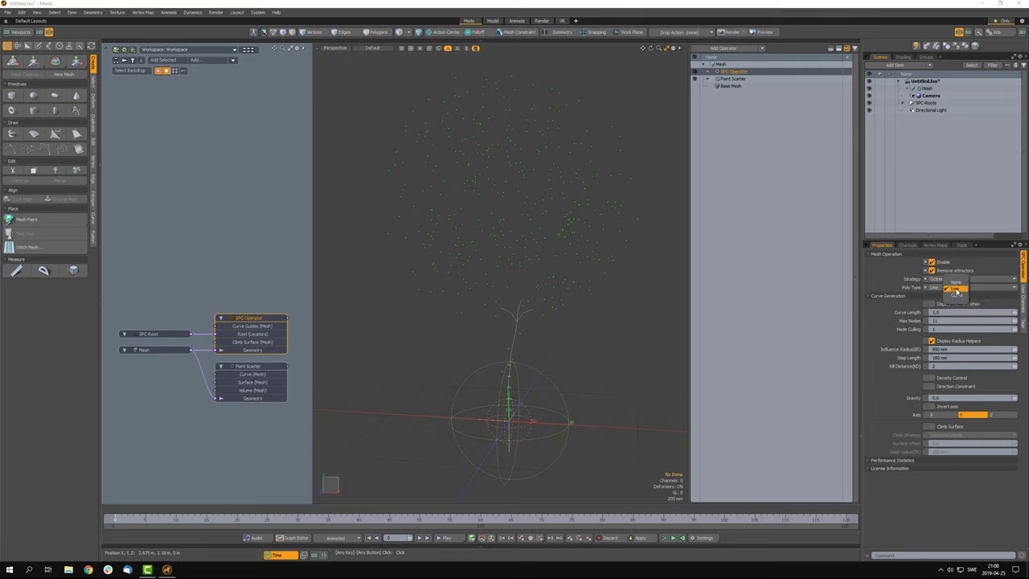
pyautogui.click(959, 296)
pyautogui.click(958, 289)
pyautogui.click(955, 278)
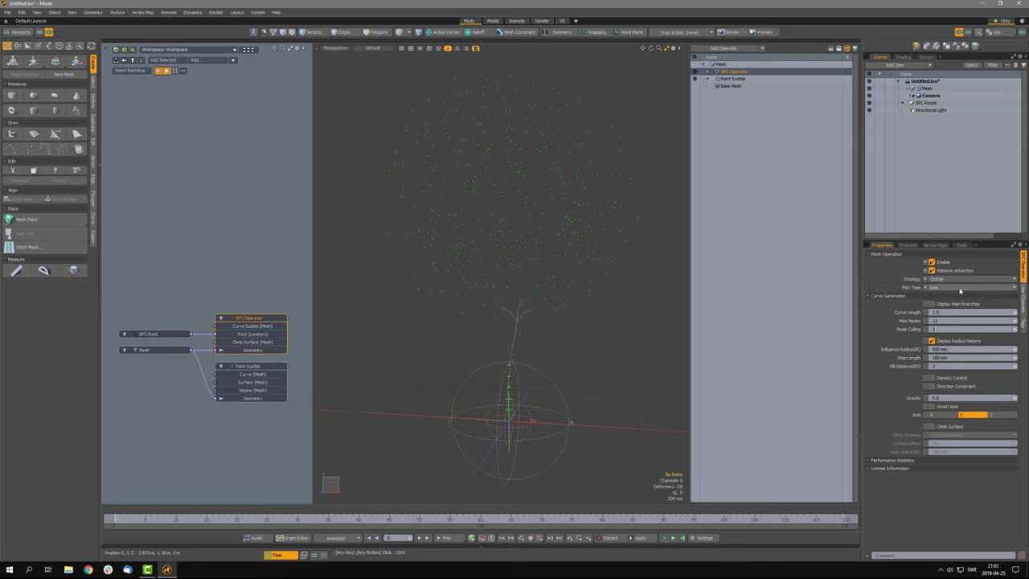
# - Set the SPC Operator's Poly Type to Curve and turn off Display Main Branches
pyautogui.click(950, 287)
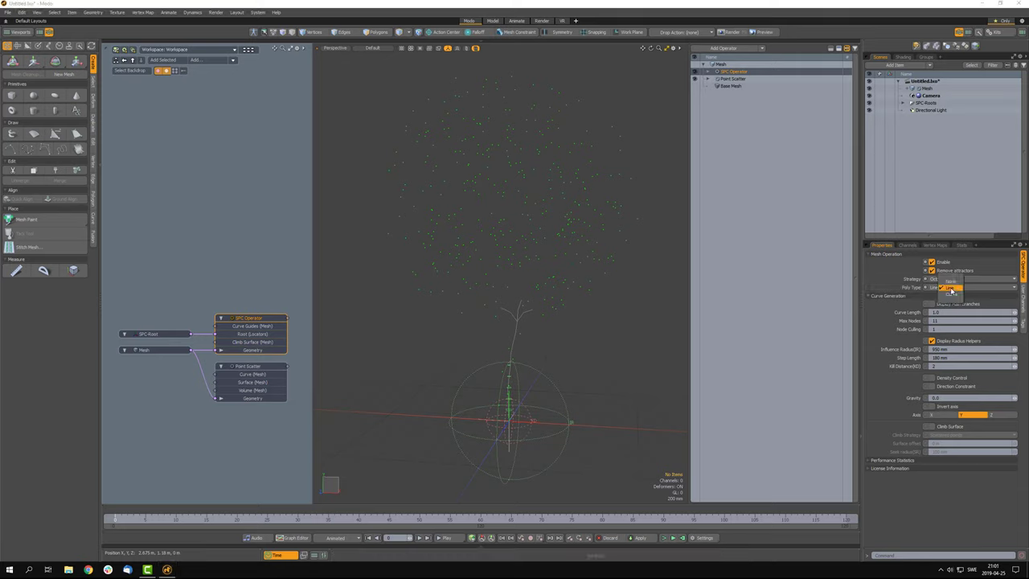
pyautogui.click(953, 297)
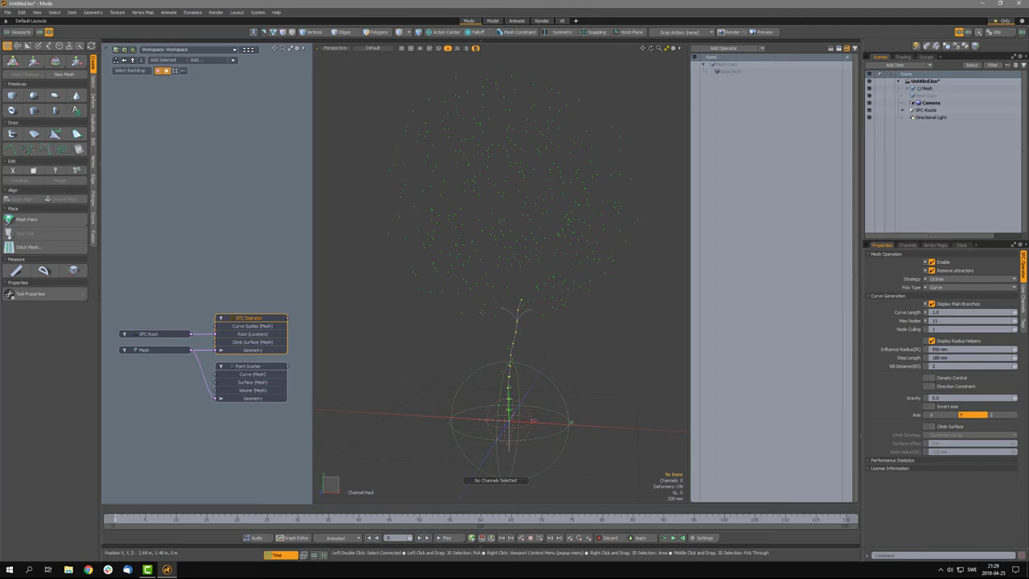
pyautogui.click(932, 304)
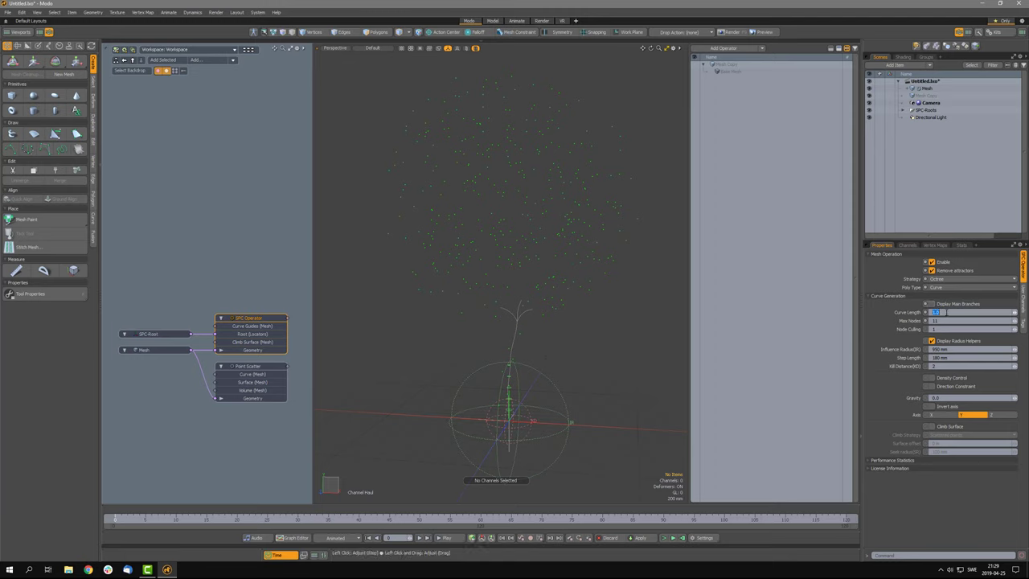
# - Set the SPC Operator's Max Nodes to 30 and test Curve Length with channel hauling, leaving it at 1.0
pyautogui.click(901, 312)
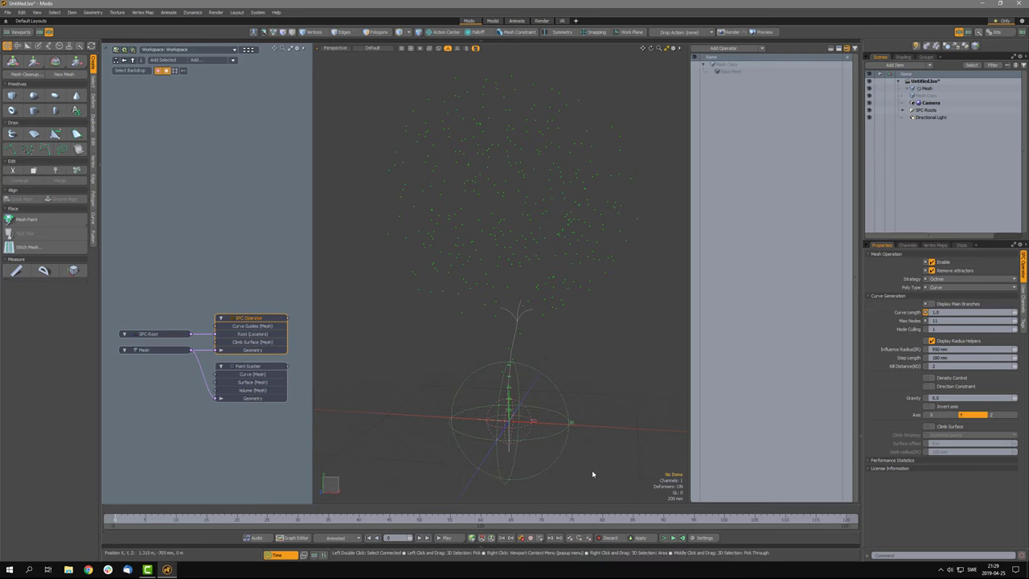
pyautogui.moveTo(551, 485)
pyautogui.mouseDown()
pyautogui.moveTo(514, 486)
pyautogui.moveTo(550, 486)
pyautogui.mouseUp()
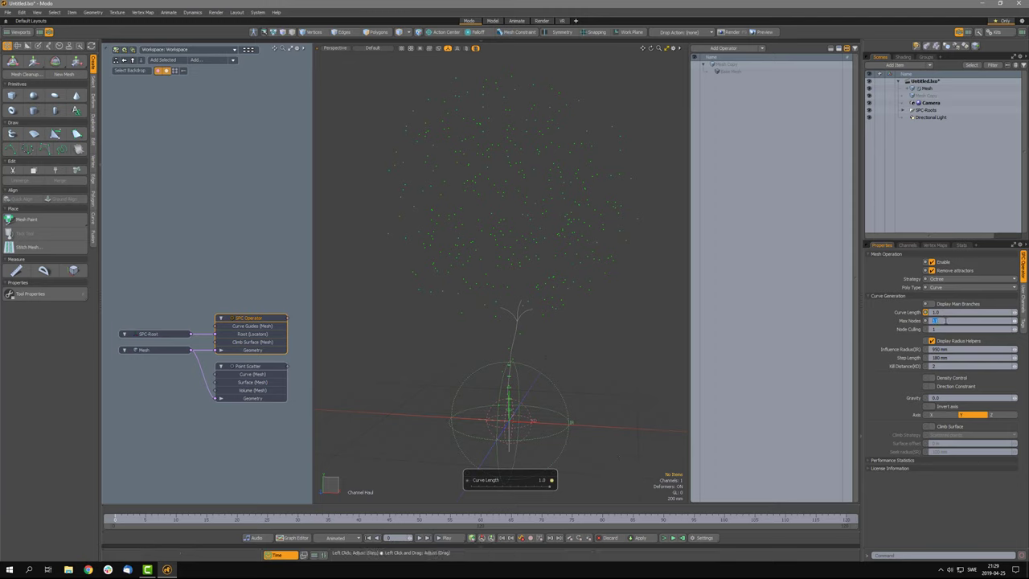
pyautogui.scroll(1, 946, 320)
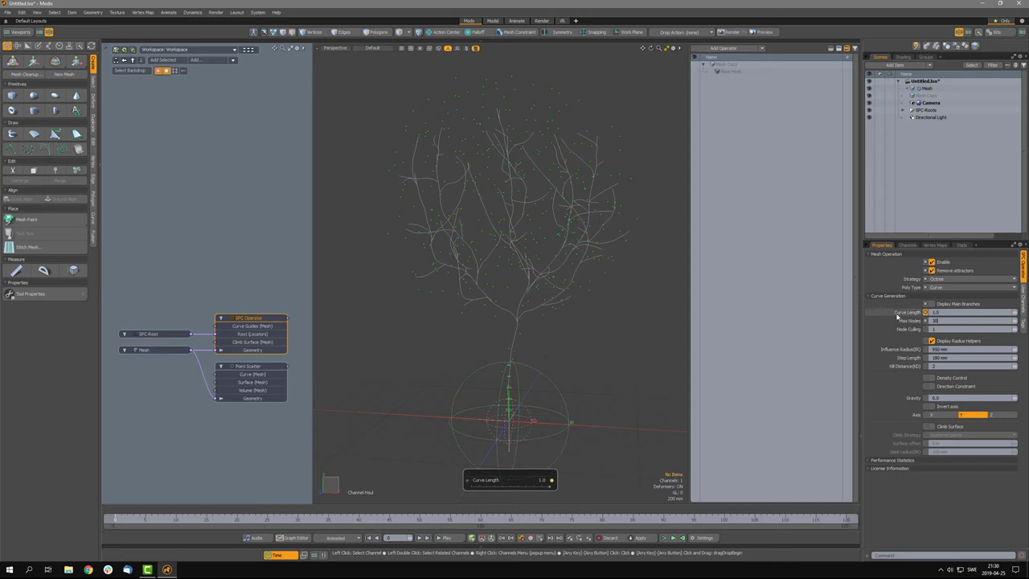
pyautogui.moveTo(551, 486)
pyautogui.mouseDown()
pyautogui.moveTo(471, 486)
pyautogui.moveTo(549, 487)
pyautogui.mouseUp()
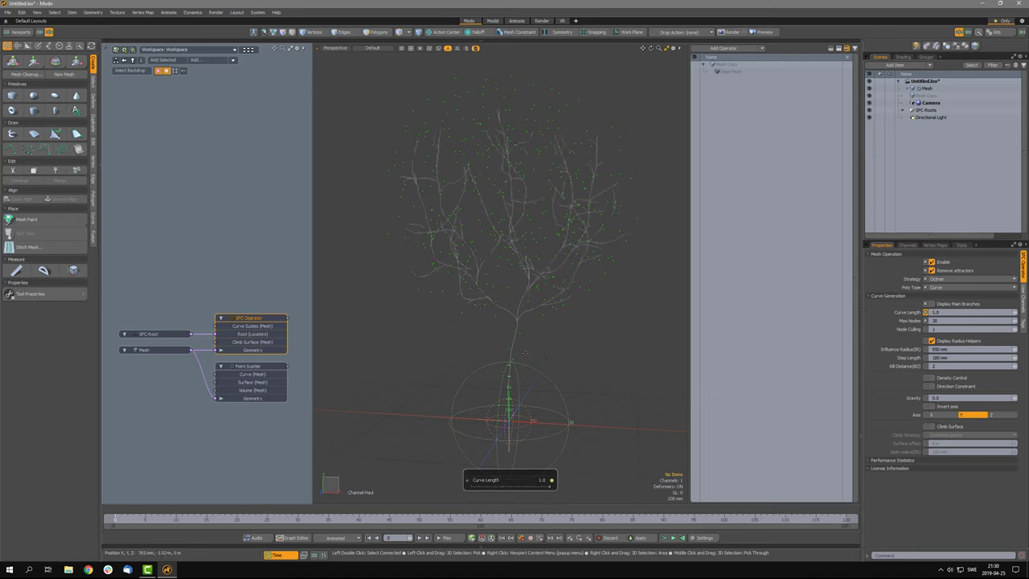
# - Open the list of mesh operations that can be added
pyautogui.click(723, 48)
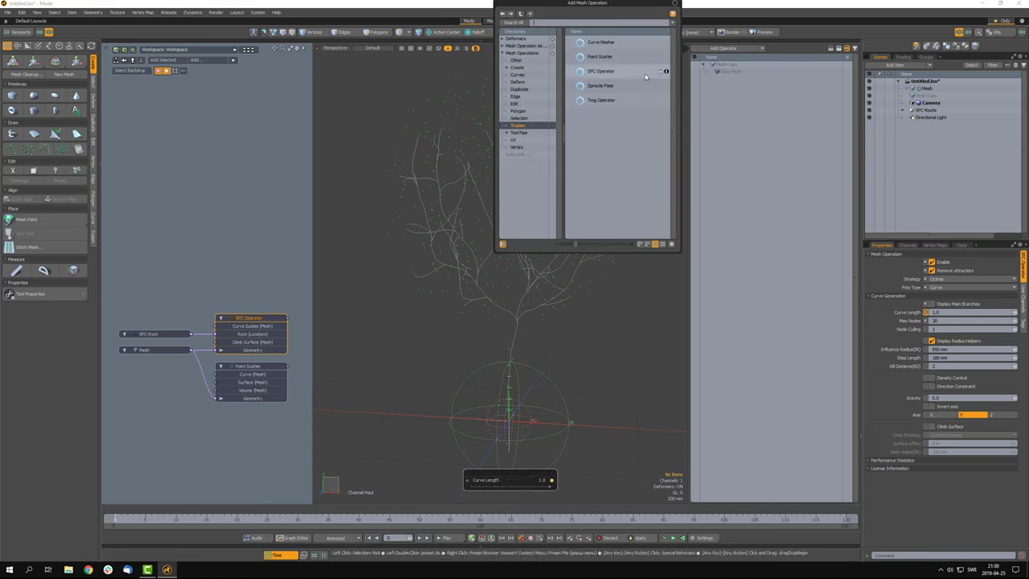
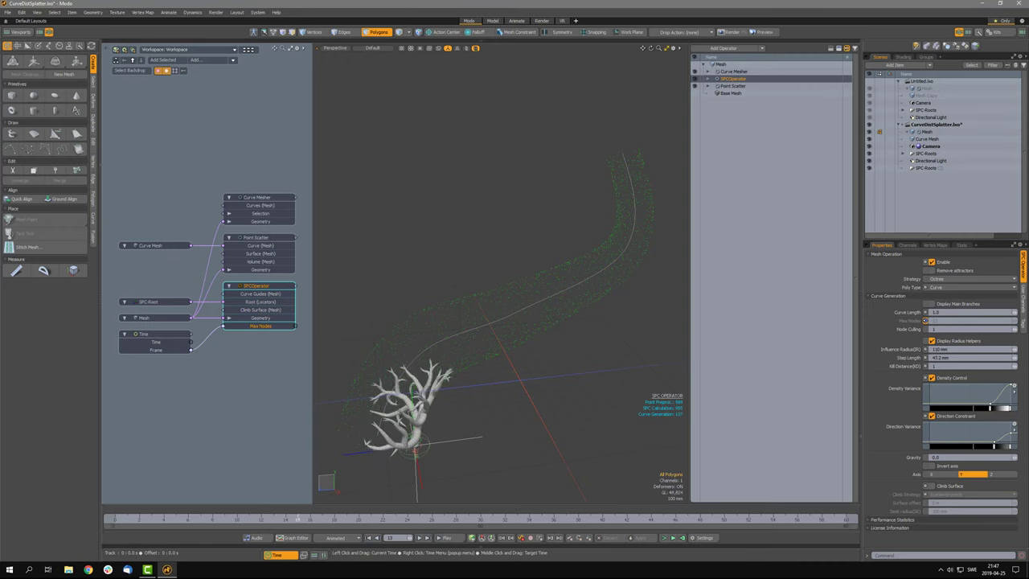
# - Scrub the CurveDistSplatter scene's timeline to frame 44 to preview the branches growing along the curve
pyautogui.moveTo(431, 520); pyautogui.dragTo(649, 520)
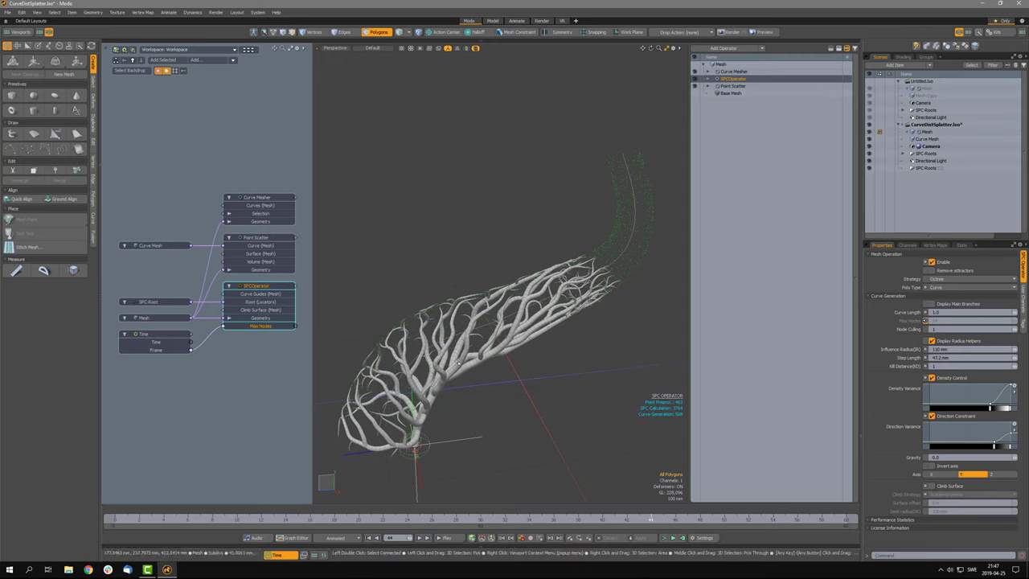
# - Scrub the timeline back and forth between frames 23 and 48, stopping at frame 29, to preview the branch growth along the curve
pyautogui.moveTo(408, 521); pyautogui.dragTo(697, 520)
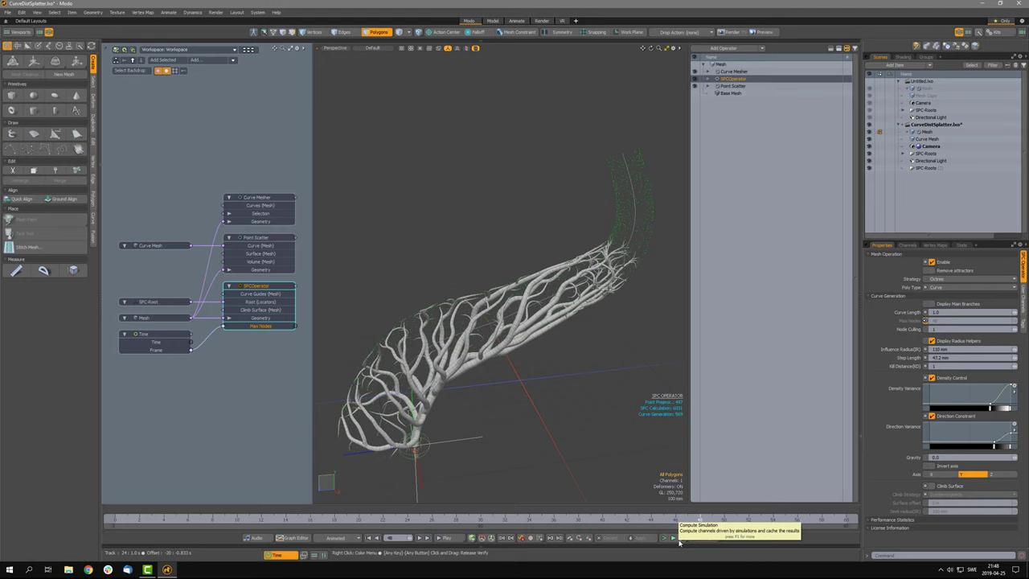
pyautogui.click(401, 523)
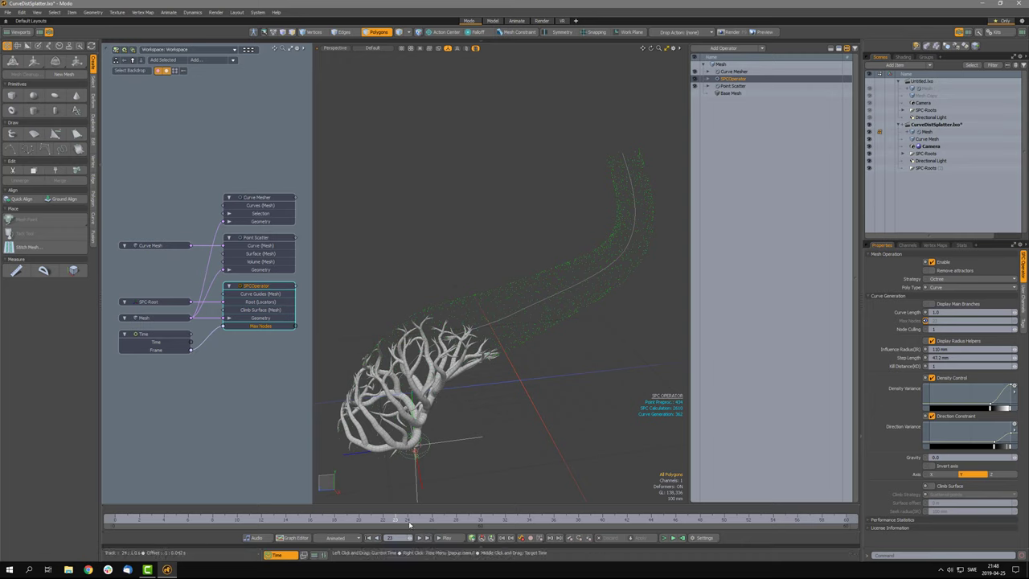
pyautogui.click(567, 521)
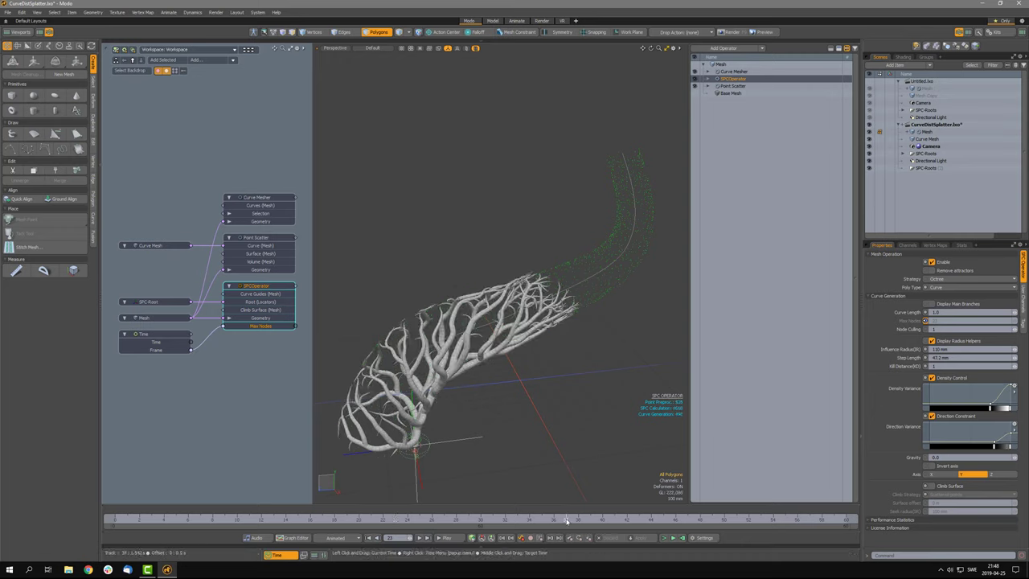
pyautogui.moveTo(566, 519)
pyautogui.mouseDown()
pyautogui.moveTo(383, 519)
pyautogui.moveTo(723, 519)
pyautogui.moveTo(578, 519)
pyautogui.mouseUp()
pyautogui.click(469, 520)
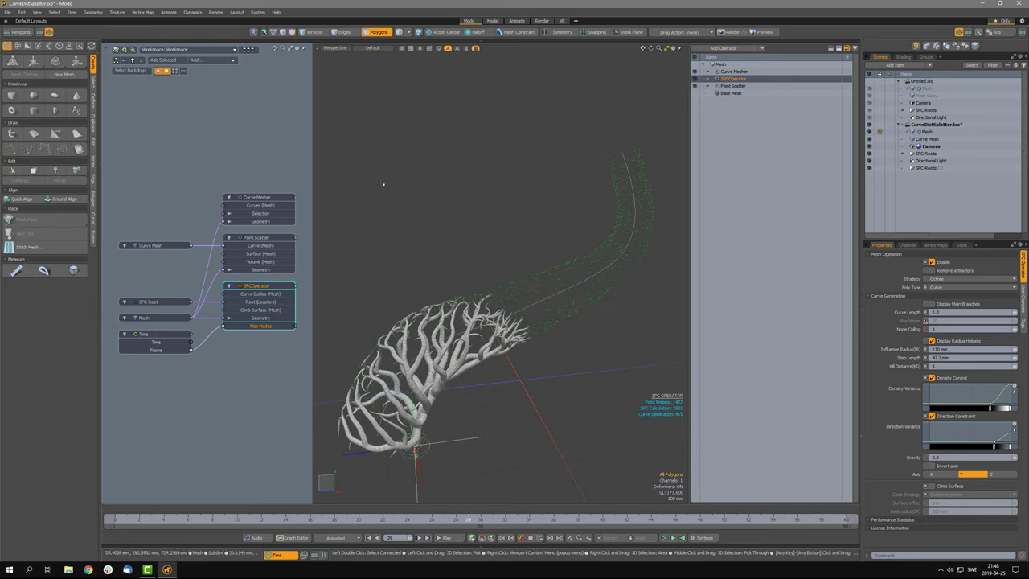
# - Disable the Curve Mesher, turn on Display Main Branches, and scrub the timeline from the start to frame 60
pyautogui.click(695, 72)
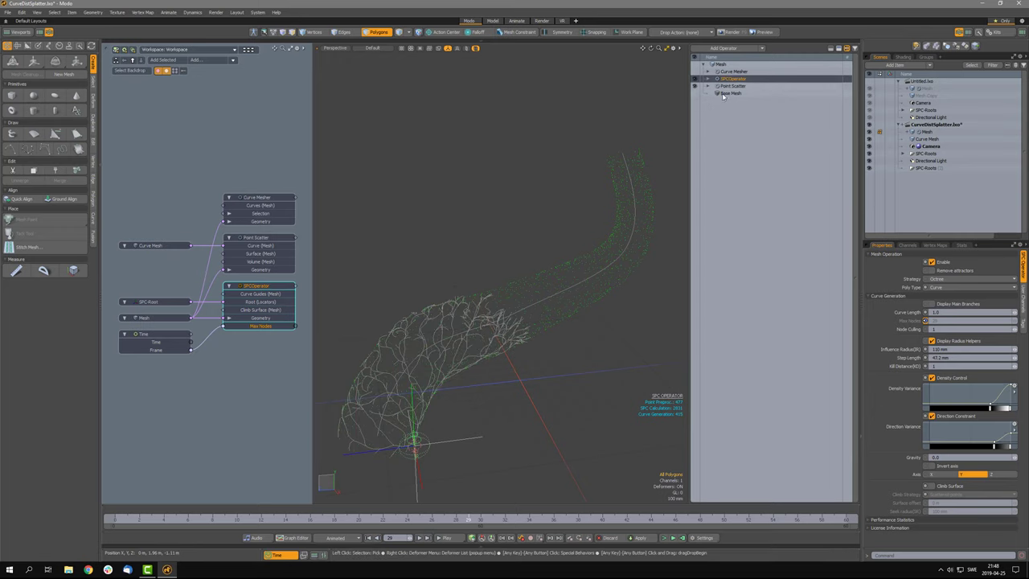
pyautogui.click(932, 304)
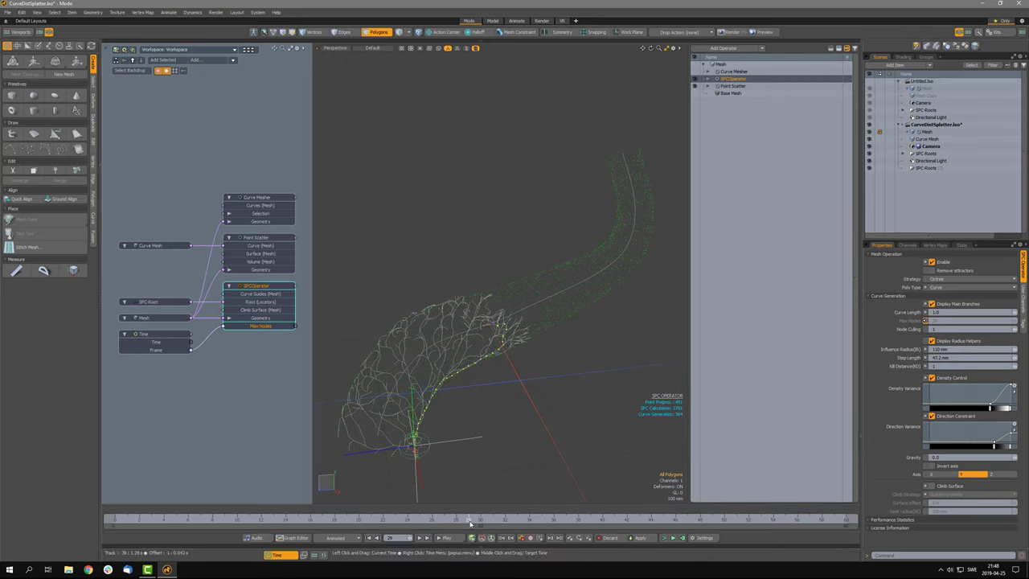
pyautogui.click(124, 519)
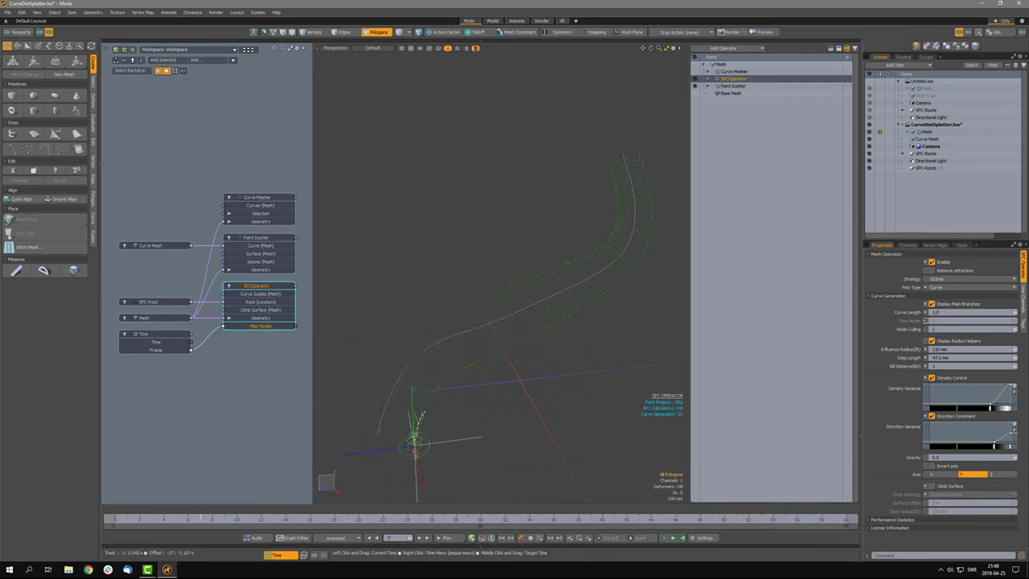
pyautogui.moveTo(200, 519); pyautogui.dragTo(821, 519)
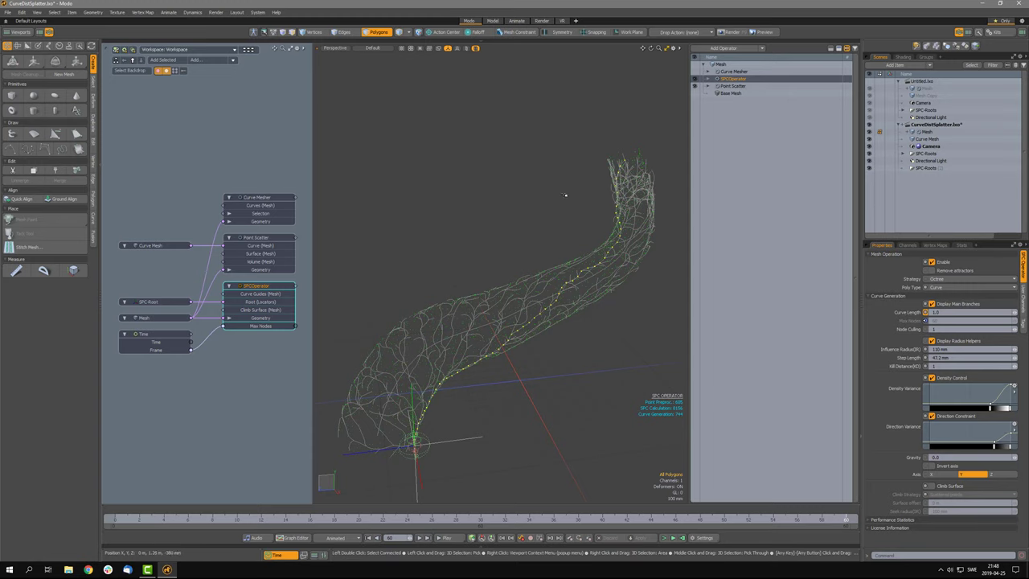
# - Test the SPC Operator's Curve Length with channel hauling on the meshed branches, leaving it at 1.0, and scrub the timeline backward
pyautogui.click(379, 33)
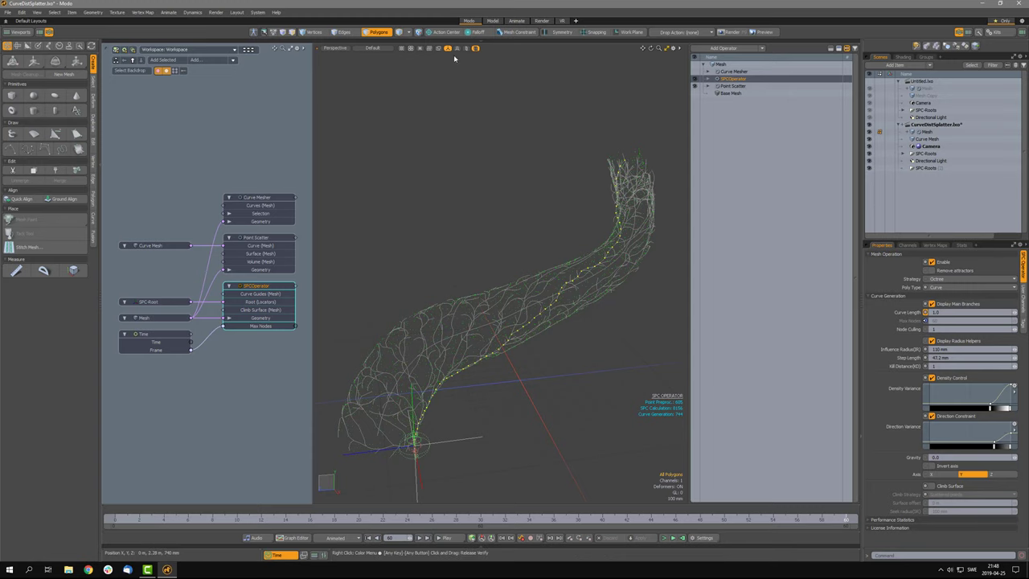
pyautogui.click(909, 314)
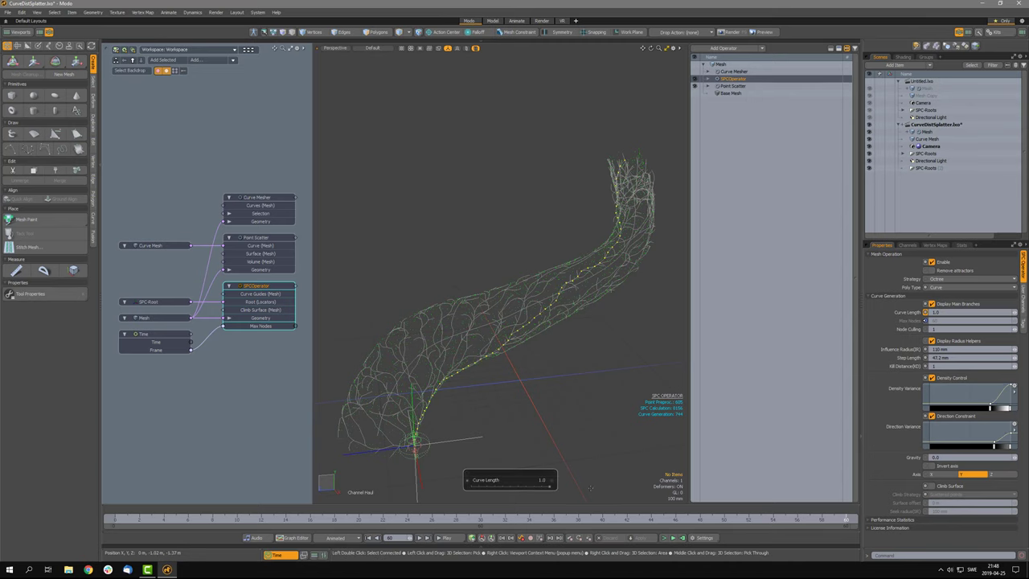
pyautogui.click(550, 488)
pyautogui.moveTo(549, 486)
pyautogui.mouseDown()
pyautogui.moveTo(454, 482)
pyautogui.moveTo(550, 482)
pyautogui.mouseUp()
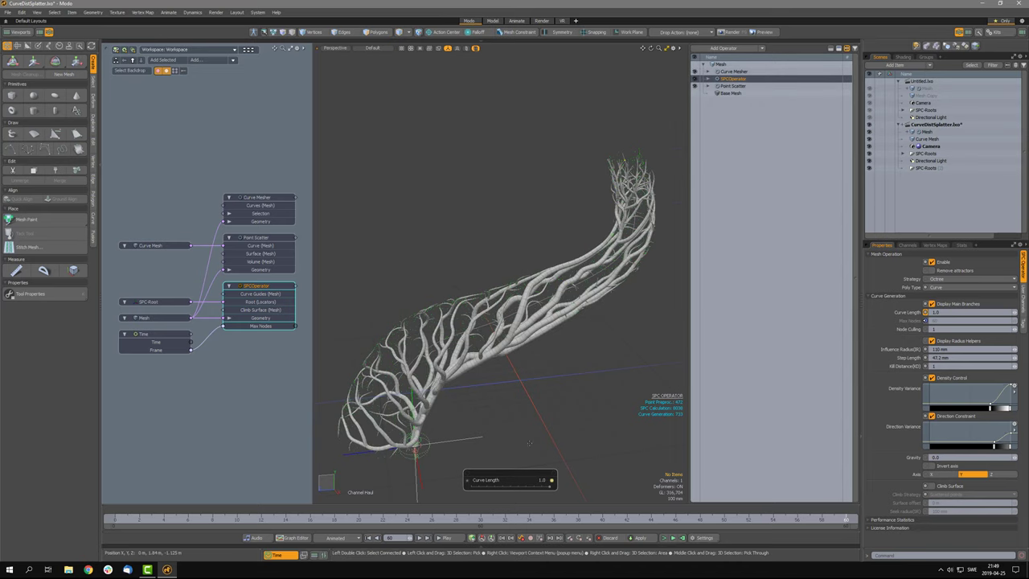
pyautogui.moveTo(550, 482)
pyautogui.mouseDown()
pyautogui.moveTo(465, 482)
pyautogui.moveTo(552, 482)
pyautogui.mouseUp()
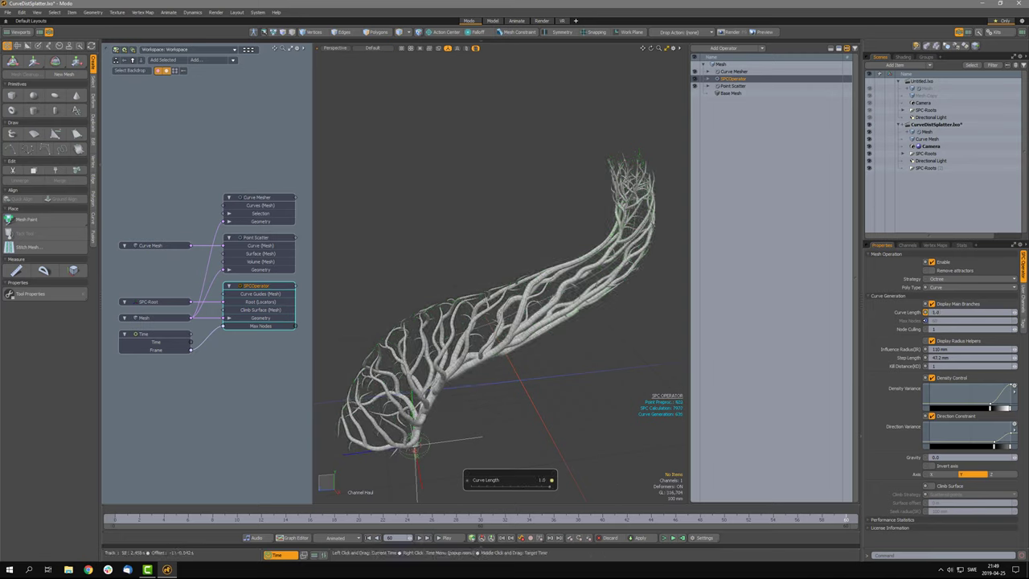
pyautogui.moveTo(773, 519)
pyautogui.mouseDown()
pyautogui.moveTo(193, 519)
pyautogui.moveTo(347, 519)
pyautogui.mouseUp()
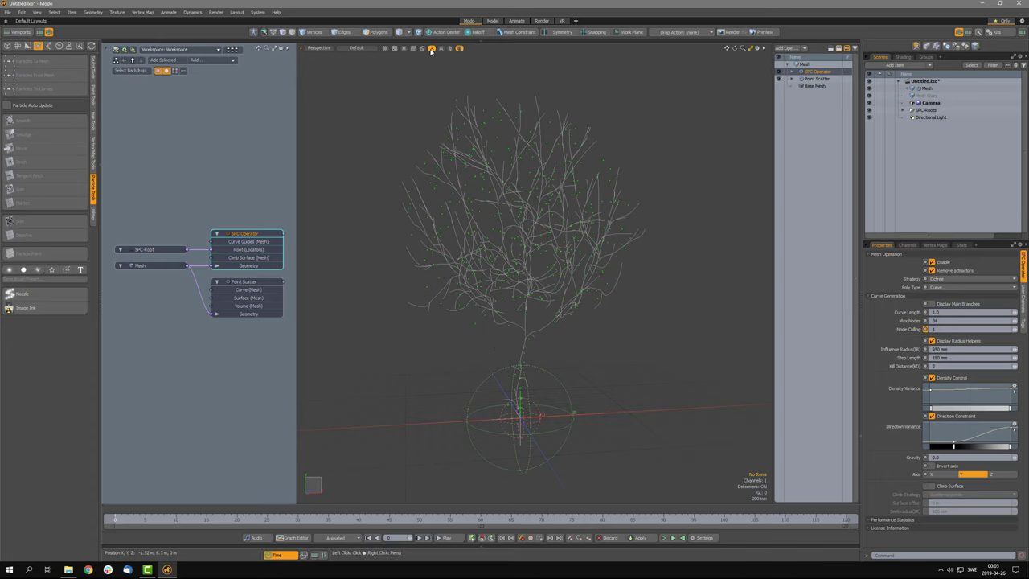
# - Set the tree's Node Culling to 3 and inspect the curve vertices in vertex selection mode
pyautogui.scroll(5, 540, 405)
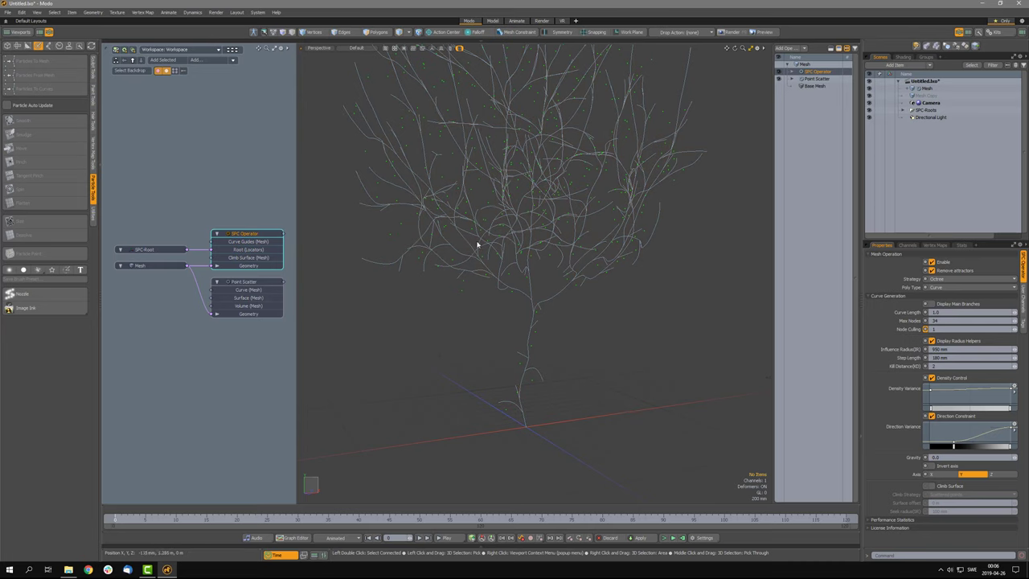
pyautogui.click(315, 32)
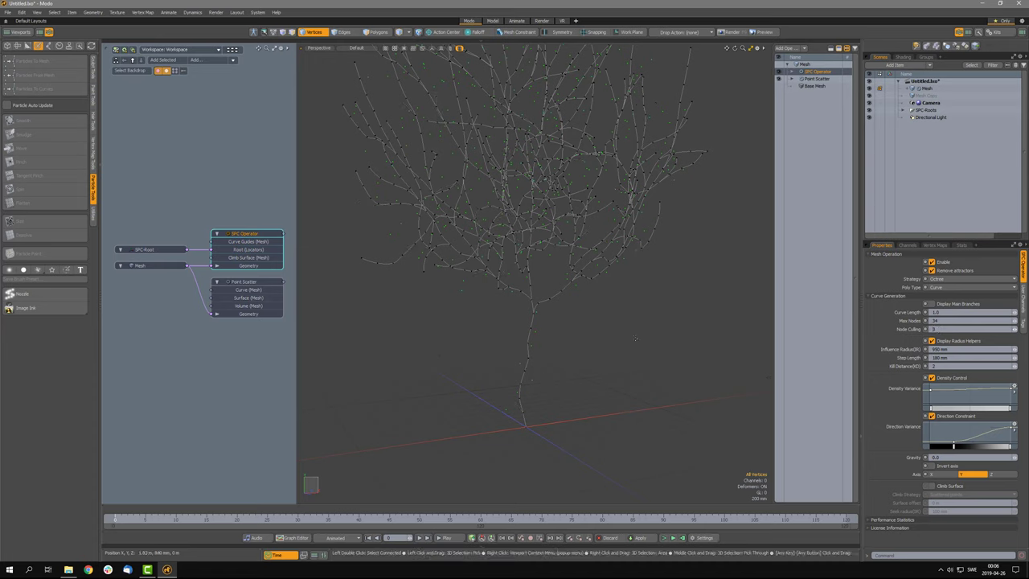
pyautogui.scroll(2, 605, 343)
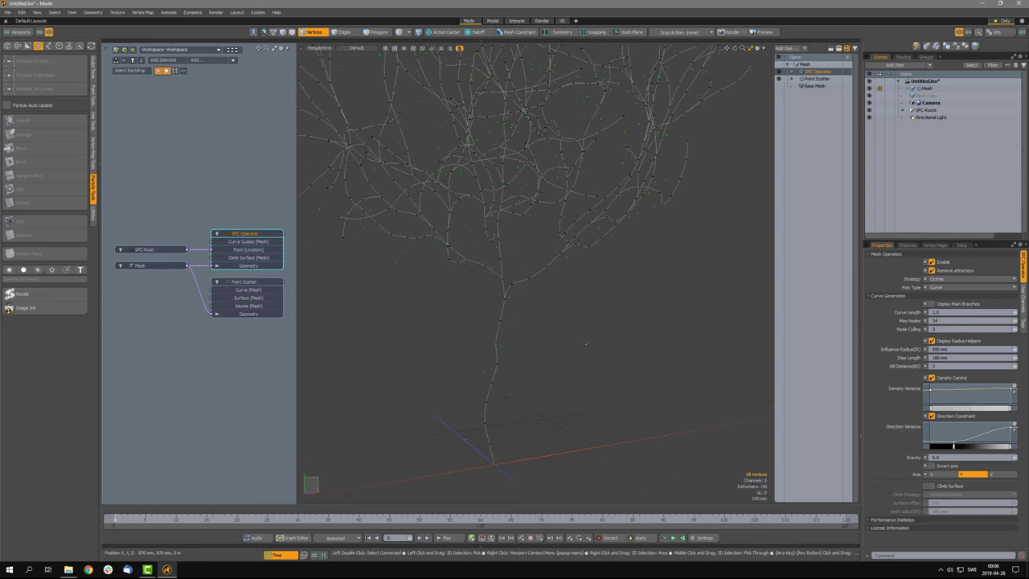
pyautogui.scroll(-4, 586, 343)
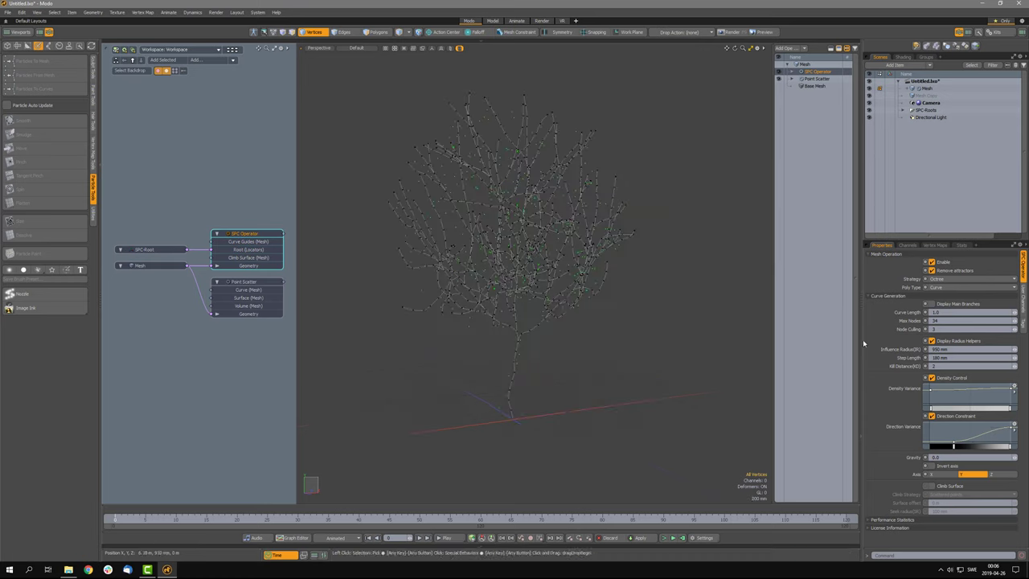
# - Leave vertex selection mode, raise the Node Culling value further, and inspect the simplified tree curves from another angle
pyautogui.click(314, 32)
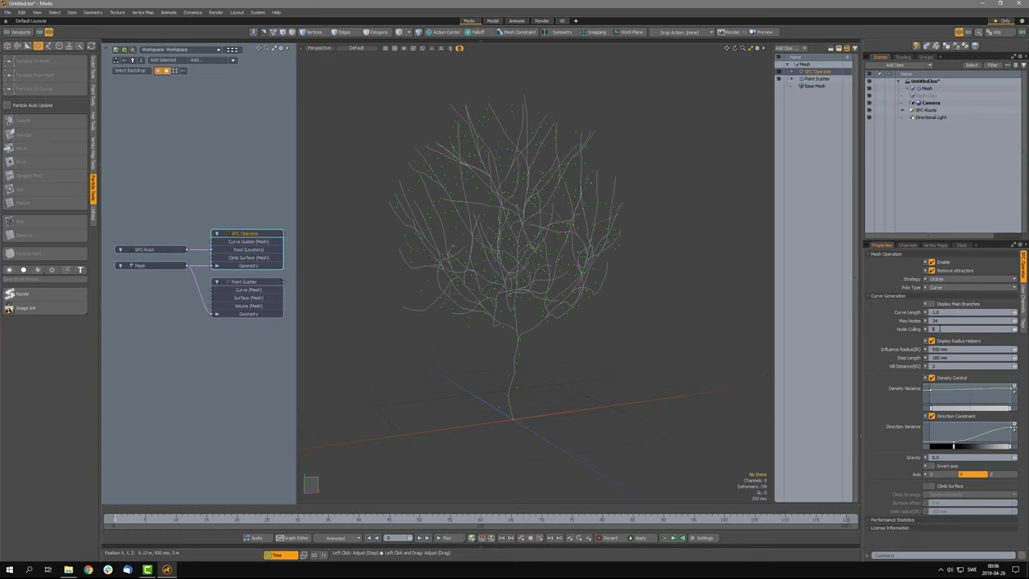
pyautogui.click(1015, 328)
pyautogui.keyDown('alt'); pyautogui.moveTo(689, 310); pyautogui.dragTo(634, 330); pyautogui.keyUp('alt')
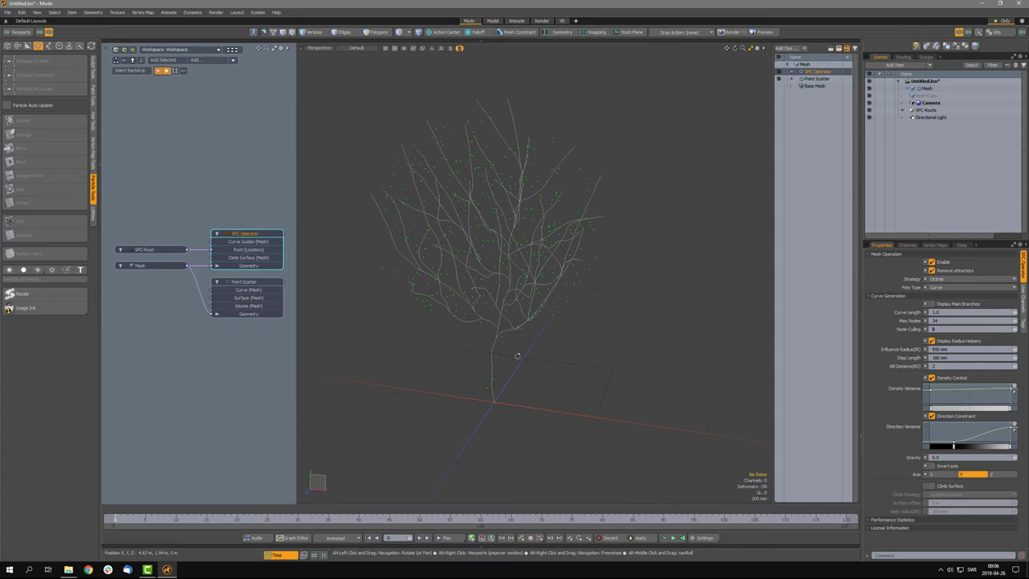
pyautogui.keyDown('alt'); pyautogui.moveTo(517, 356); pyautogui.dragTo(544, 351); pyautogui.keyUp('alt')
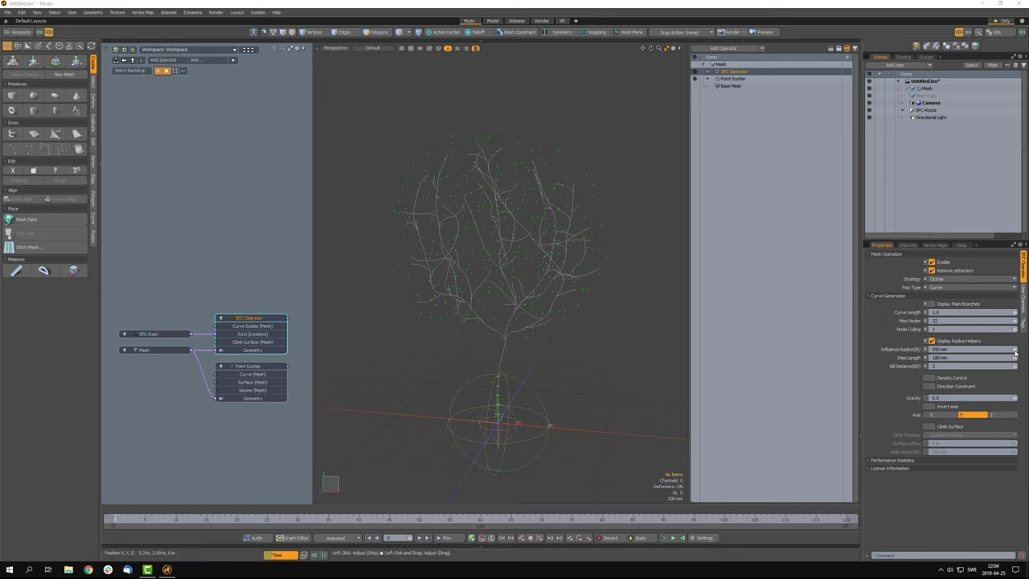
# - Test larger Influence Radius values on the SPC Operator and restore the original radius
pyautogui.moveTo(1014, 351)
pyautogui.mouseDown()
pyautogui.moveTo(1014, 322)
pyautogui.moveTo(997, 349)
pyautogui.mouseUp()
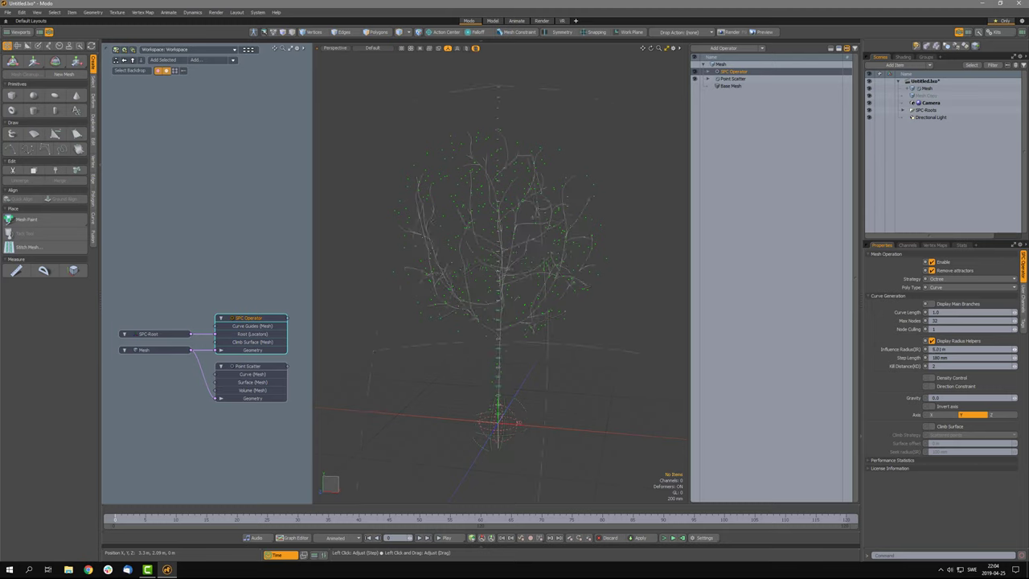
pyautogui.moveTo(1014, 349); pyautogui.dragTo(886, 354)
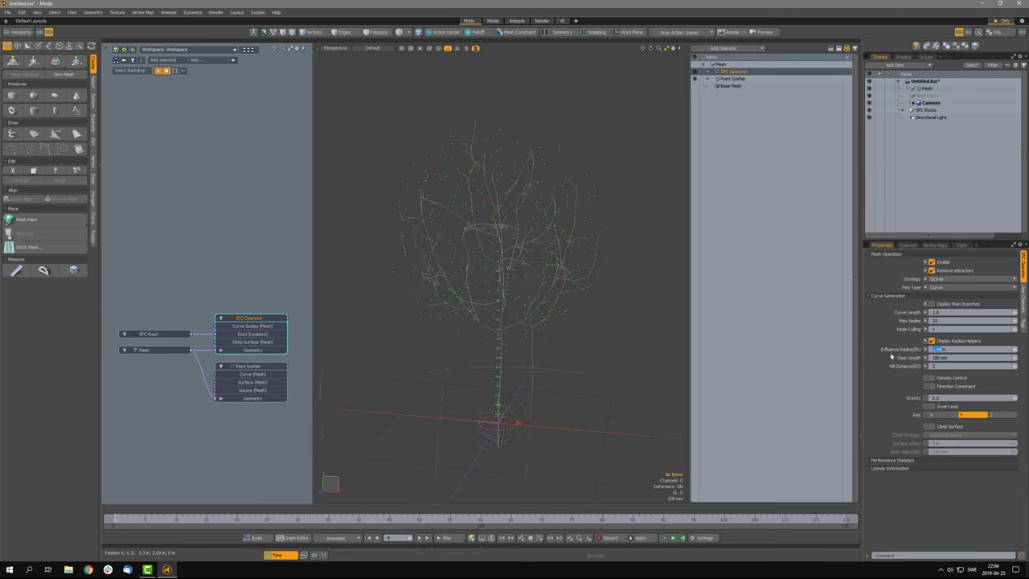
pyautogui.press('Return')
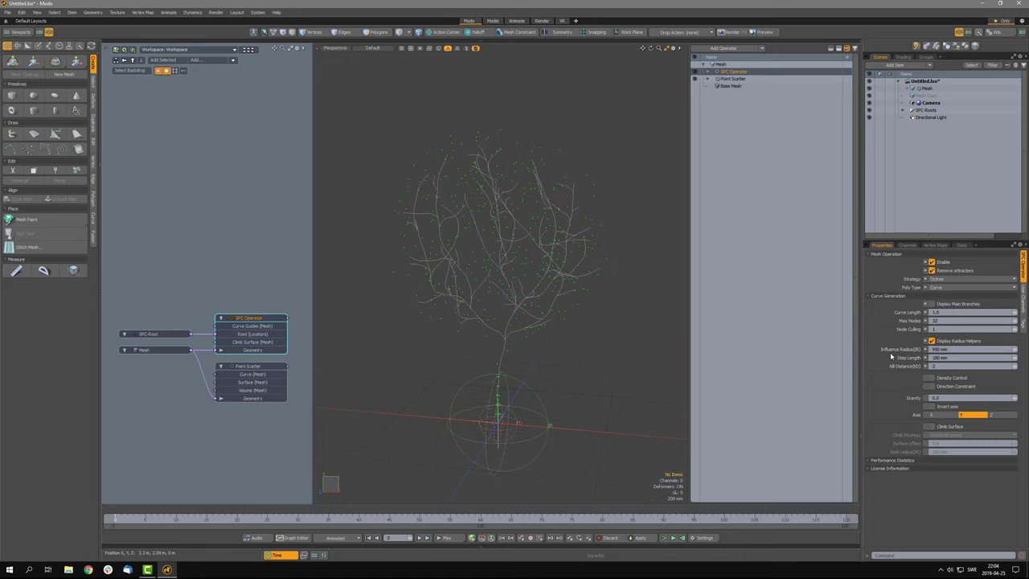
# - Select all connected vertices of the tree curves and try a shorter Step Length of 95.5 mm
pyautogui.click(313, 32)
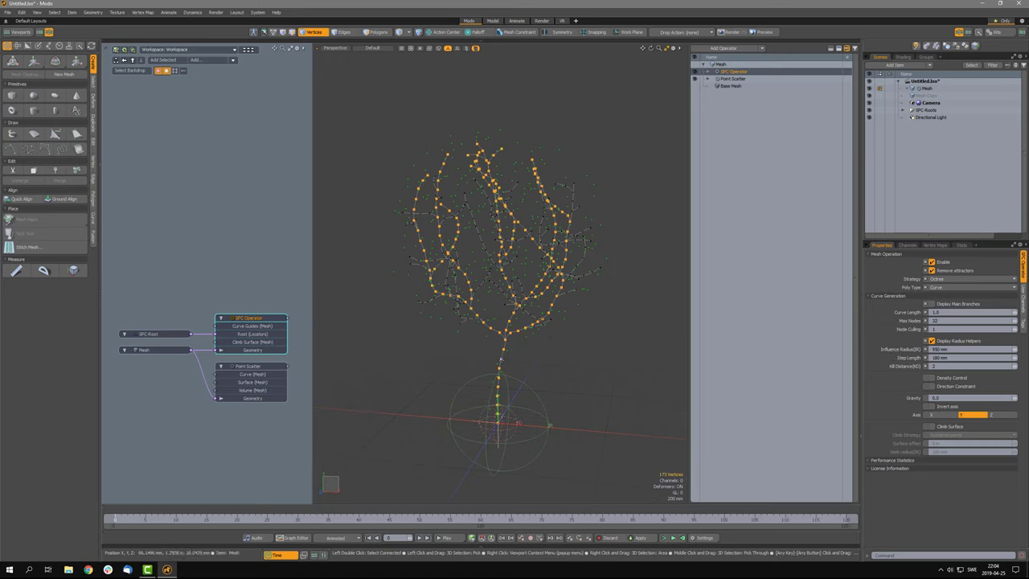
pyautogui.doubleClick(502, 358)
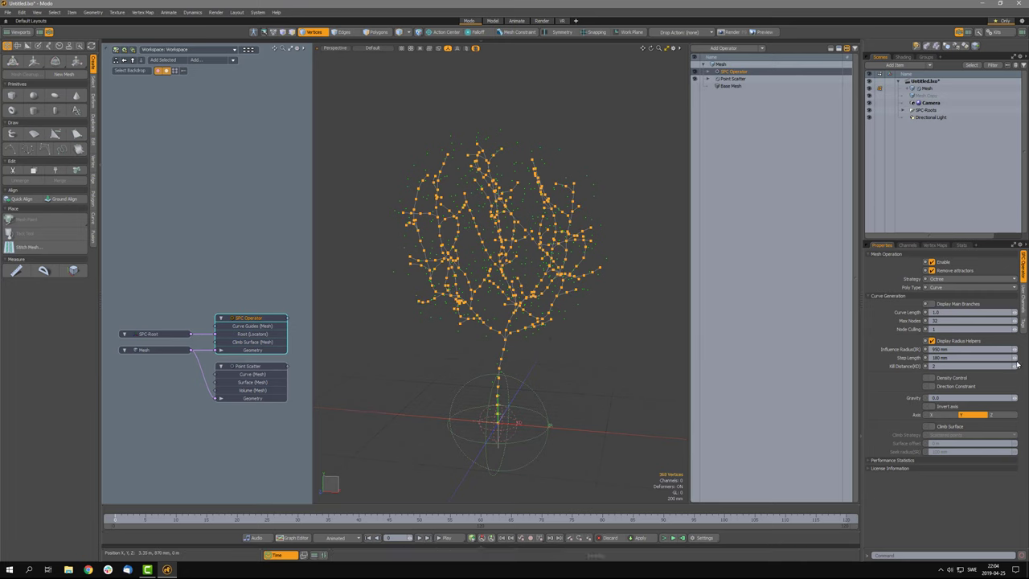
pyautogui.moveTo(1015, 357); pyautogui.dragTo(966, 358)
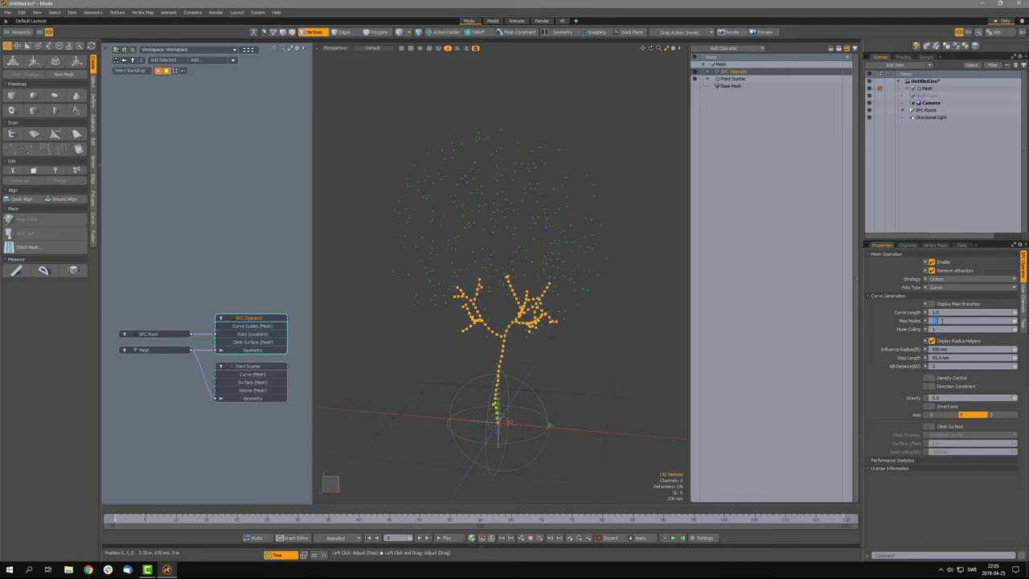
# - Test a much higher Max Nodes value, settle on 34, and set the Step Length to 180 mm
pyautogui.scroll(15, 942, 321)
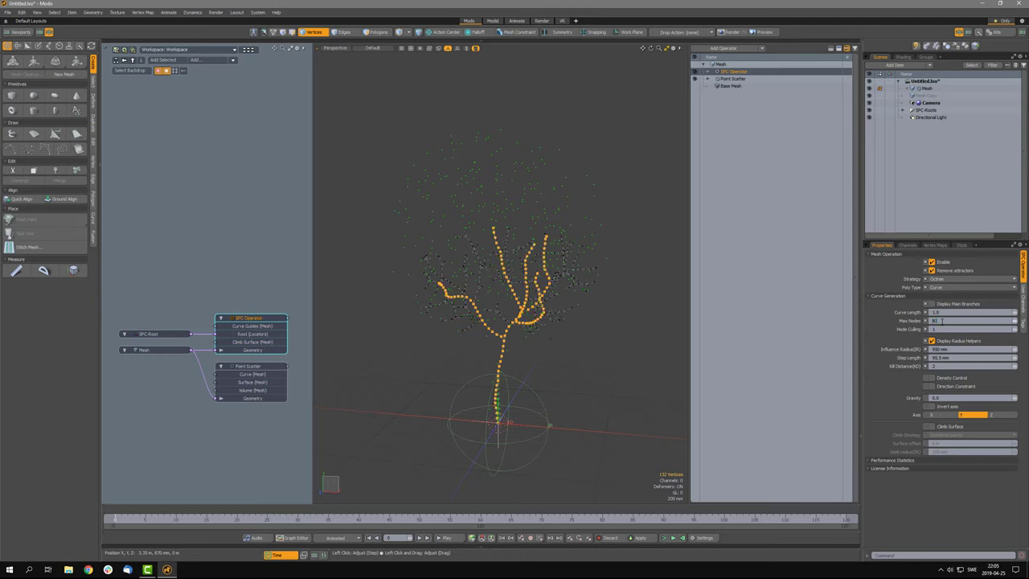
pyautogui.scroll(-15, 942, 321)
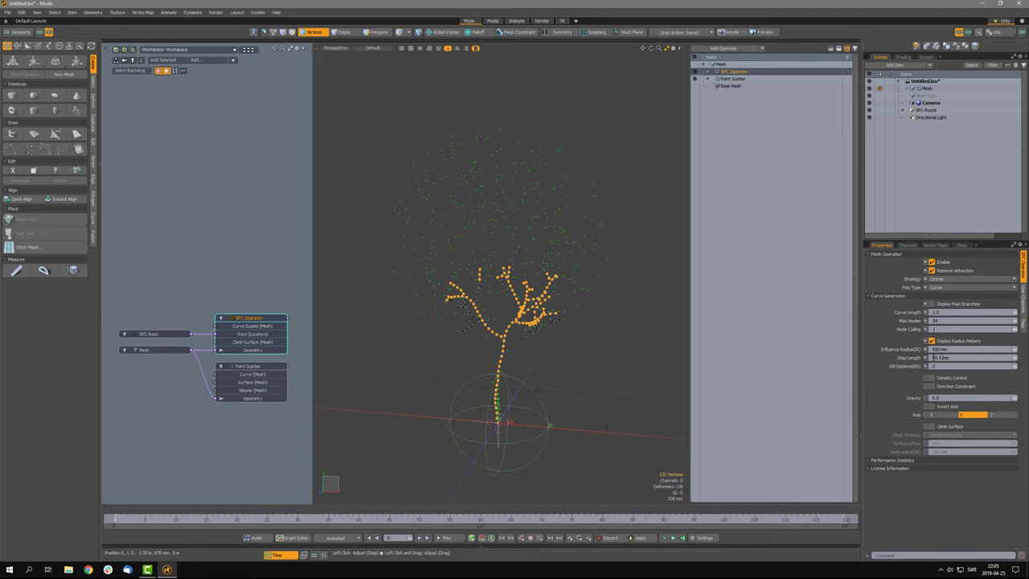
pyautogui.click(932, 357)
pyautogui.write('100mm')
pyautogui.press('Return')
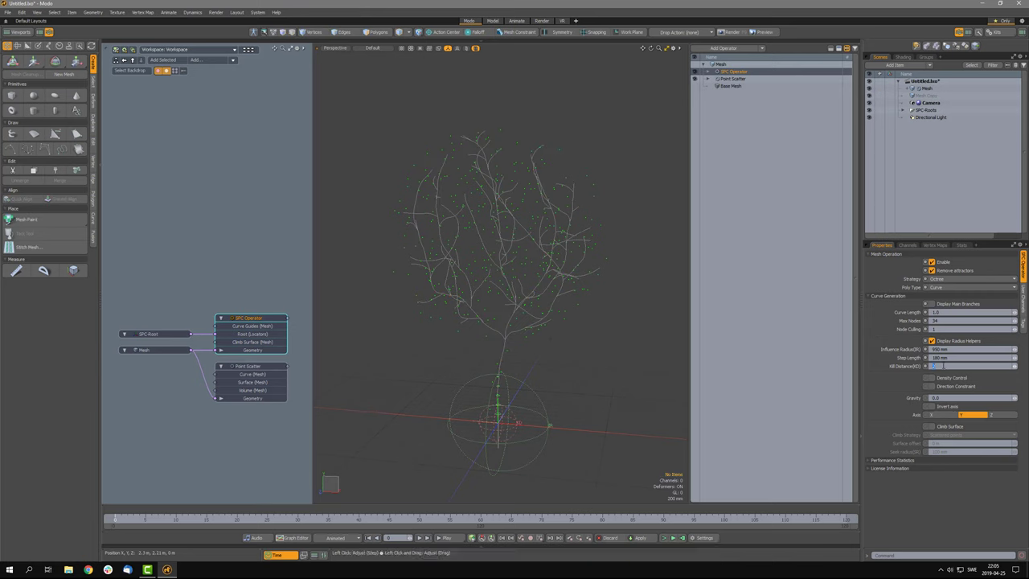
# - Test Kill Distance values from 1 to 3 on the SPC Operator and leave it at 1
pyautogui.write('1')
pyautogui.press('Return')
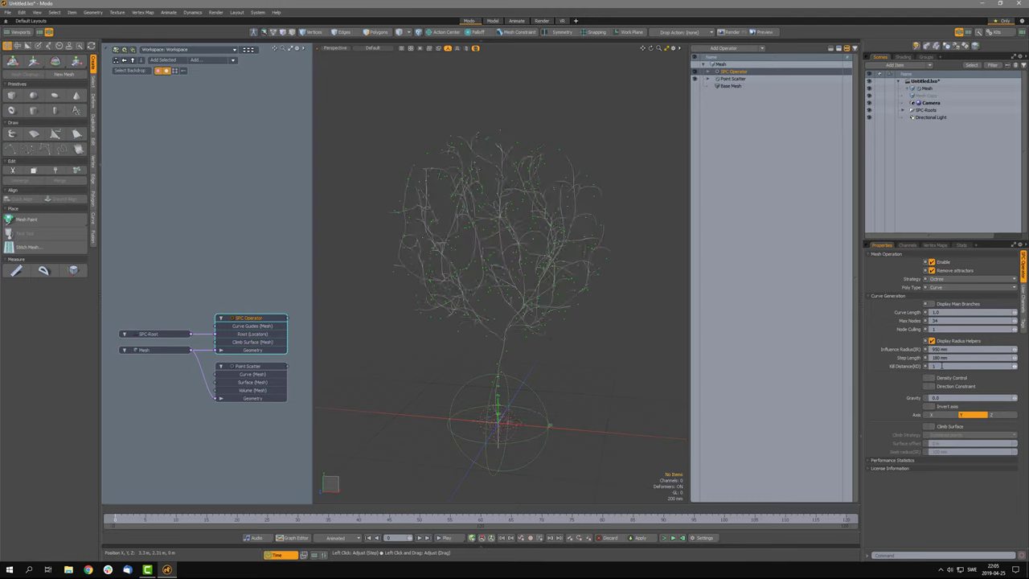
pyautogui.write('2')
pyautogui.press('Return')
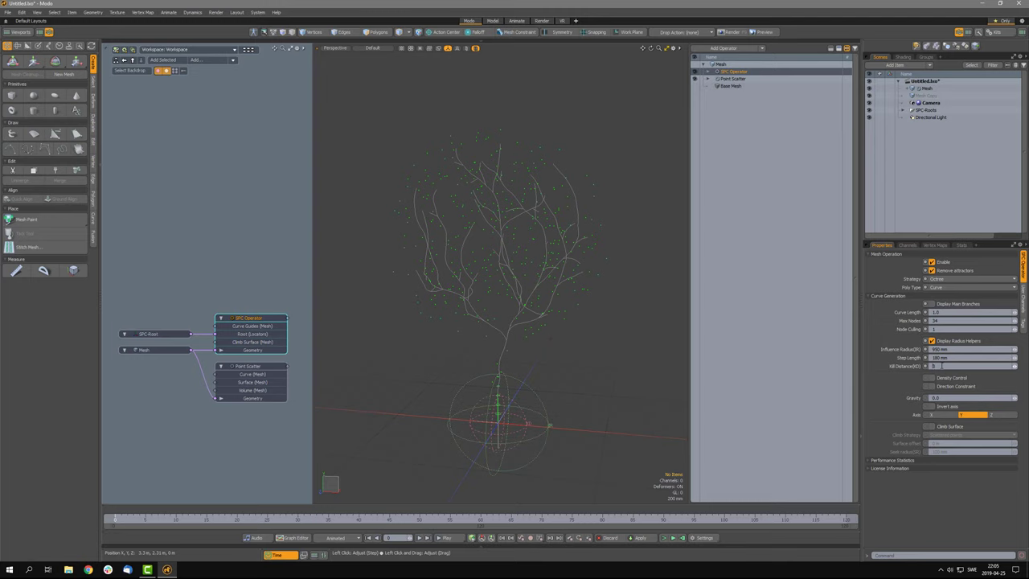
pyautogui.scroll(-2, 941, 366)
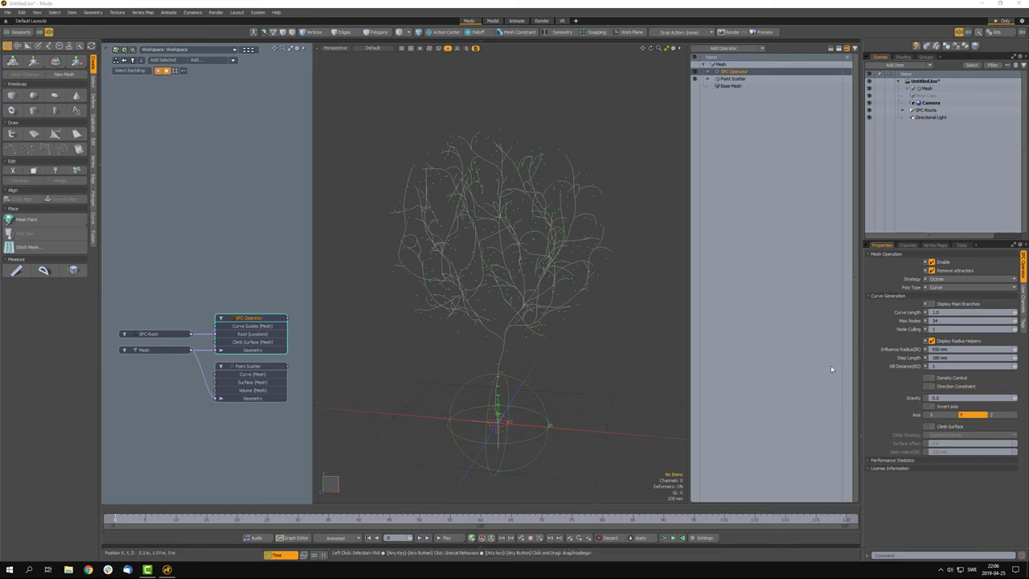
# - Switch Density Control on and off to show its gradient, and enable Direction Constraint
pyautogui.click(932, 378)
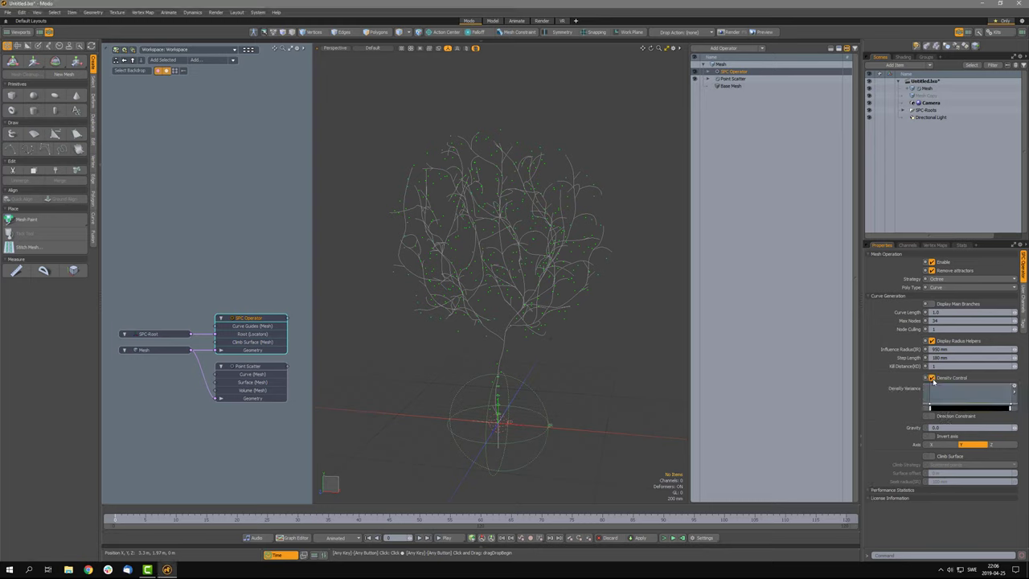
pyautogui.click(931, 378)
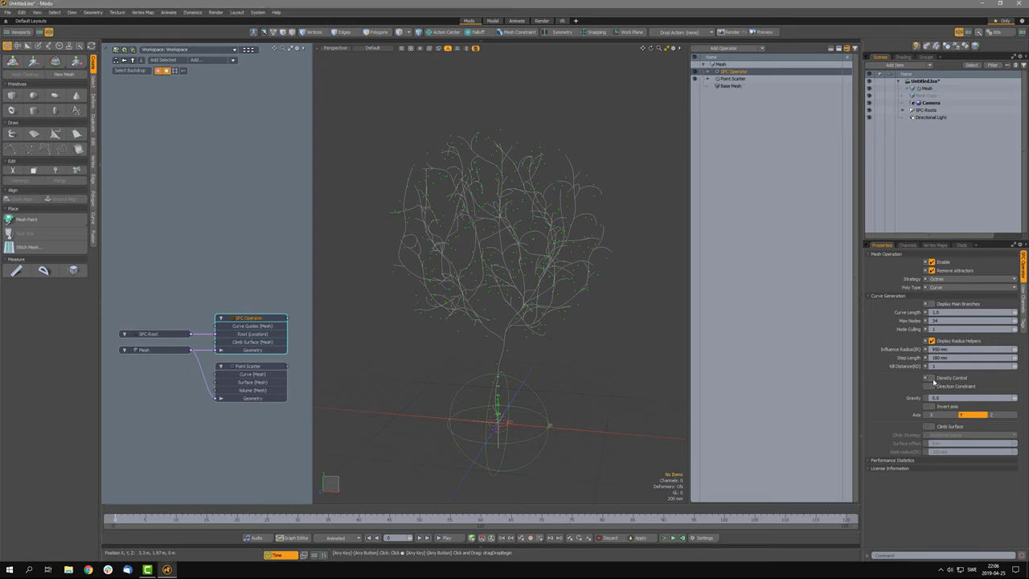
pyautogui.click(931, 387)
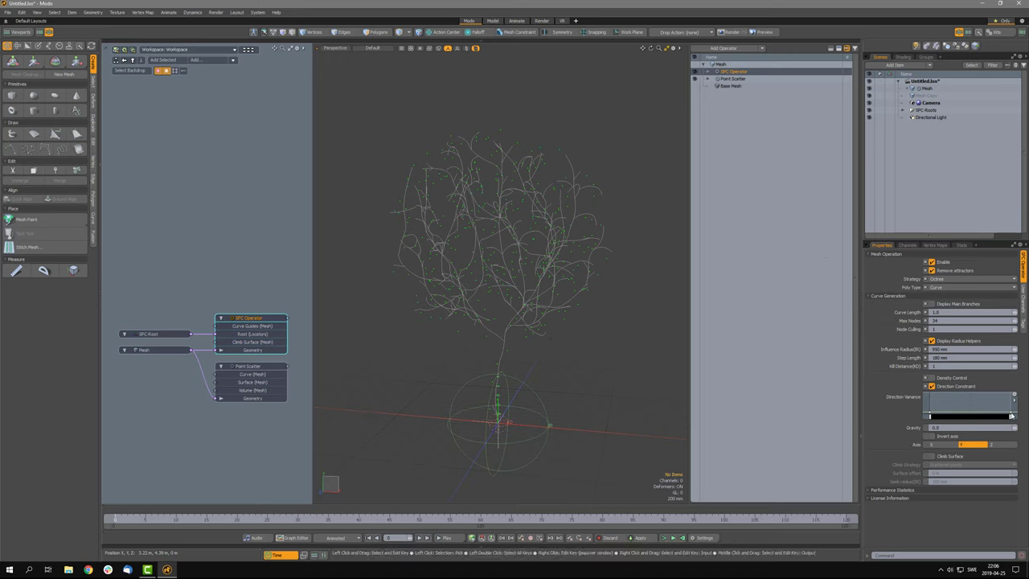
# - Shape the Direction Variance gradient into a curve rising towards its end key, and switch Direction Constraint off
pyautogui.moveTo(1011, 416); pyautogui.dragTo(1015, 401)
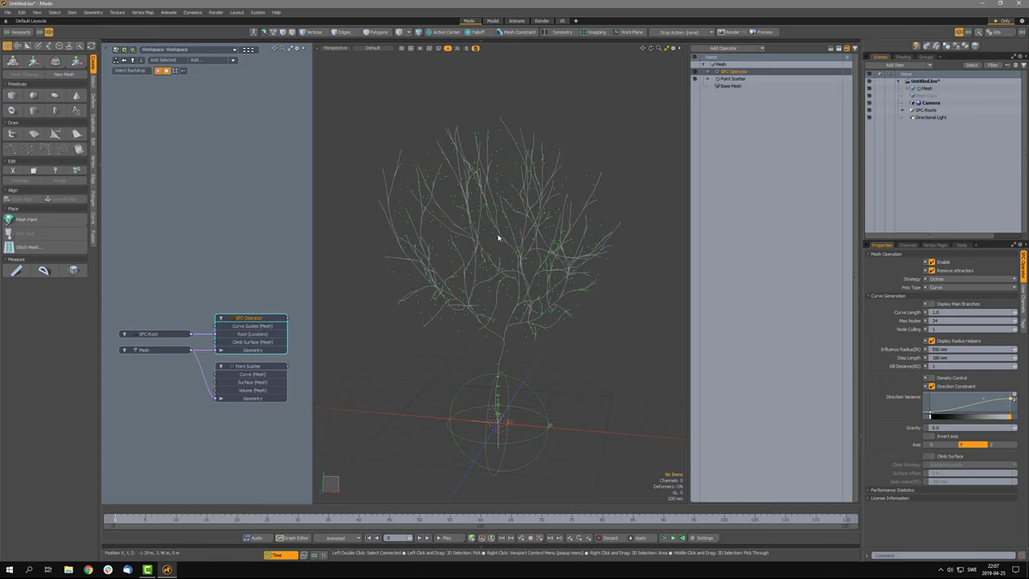
pyautogui.moveTo(931, 414)
pyautogui.mouseDown()
pyautogui.moveTo(961, 417)
pyautogui.moveTo(927, 416)
pyautogui.mouseUp()
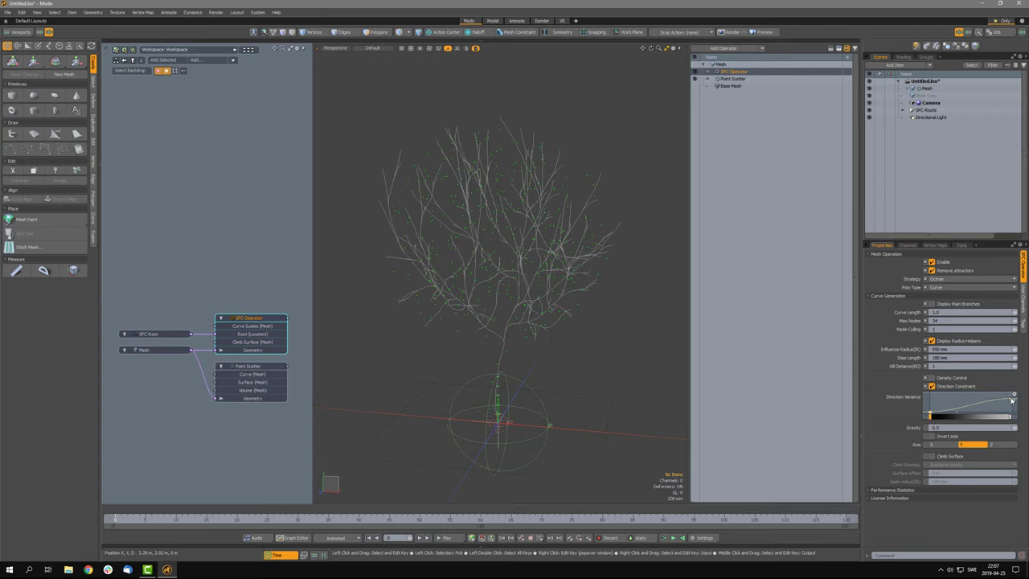
pyautogui.moveTo(1011, 399); pyautogui.dragTo(1014, 396)
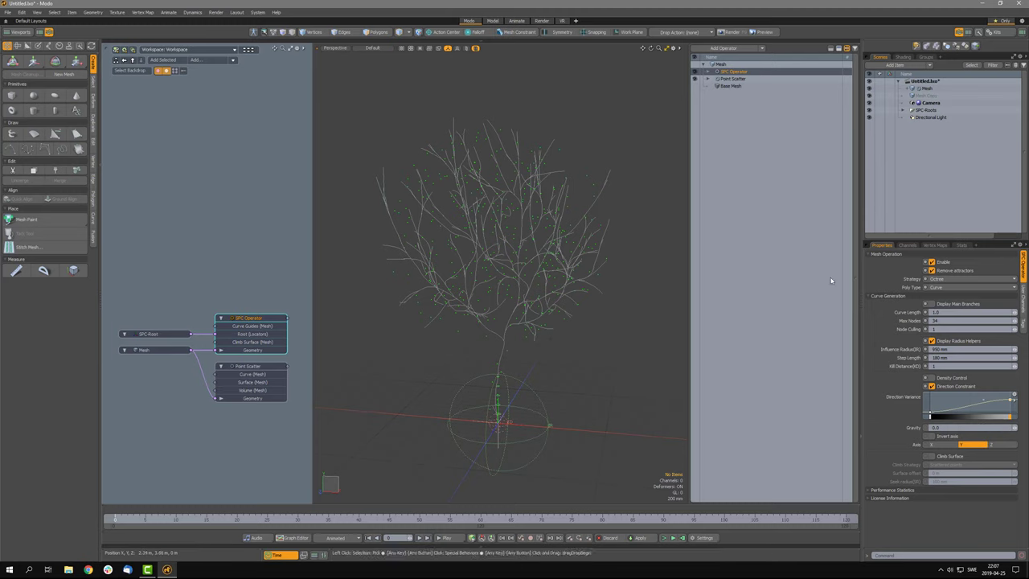
pyautogui.click(932, 387)
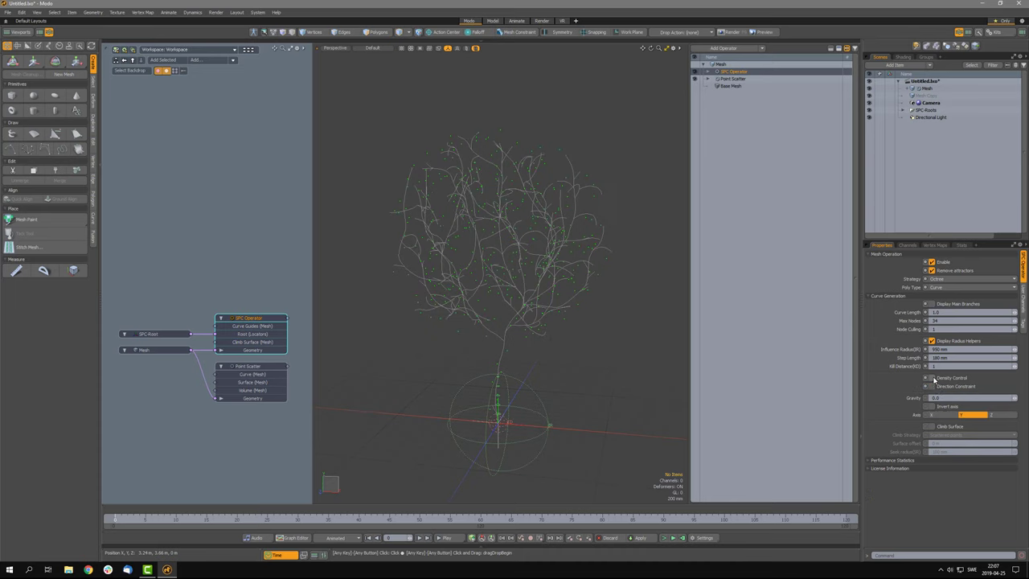
# - Enable Density Control, raise the end key of the Density Variance gradient, and move its start key to about the middle
pyautogui.click(933, 377)
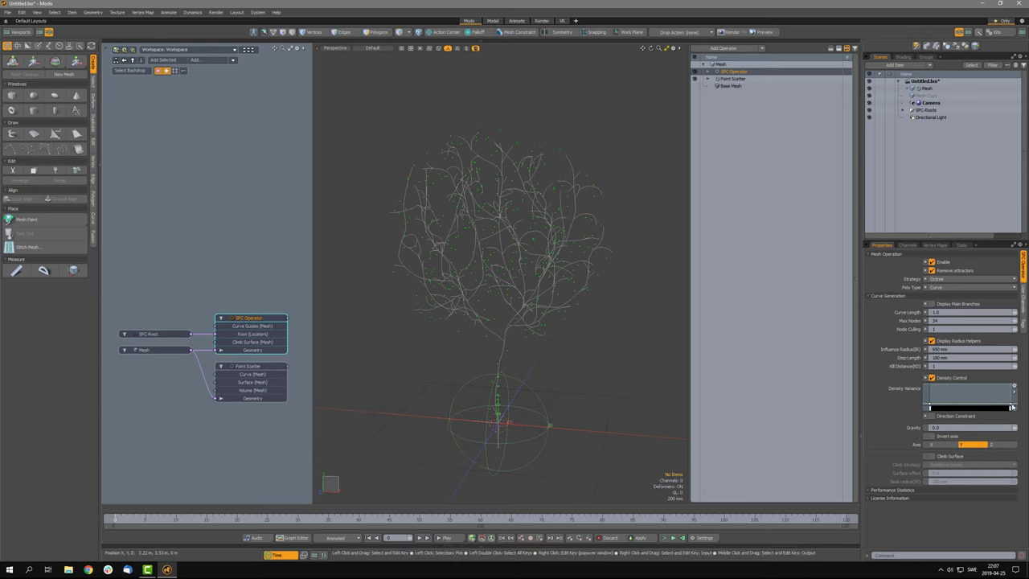
pyautogui.moveTo(1011, 407)
pyautogui.mouseDown()
pyautogui.moveTo(1017, 390)
pyautogui.moveTo(1027, 404)
pyautogui.moveTo(1021, 389)
pyautogui.mouseUp()
pyautogui.click(932, 406)
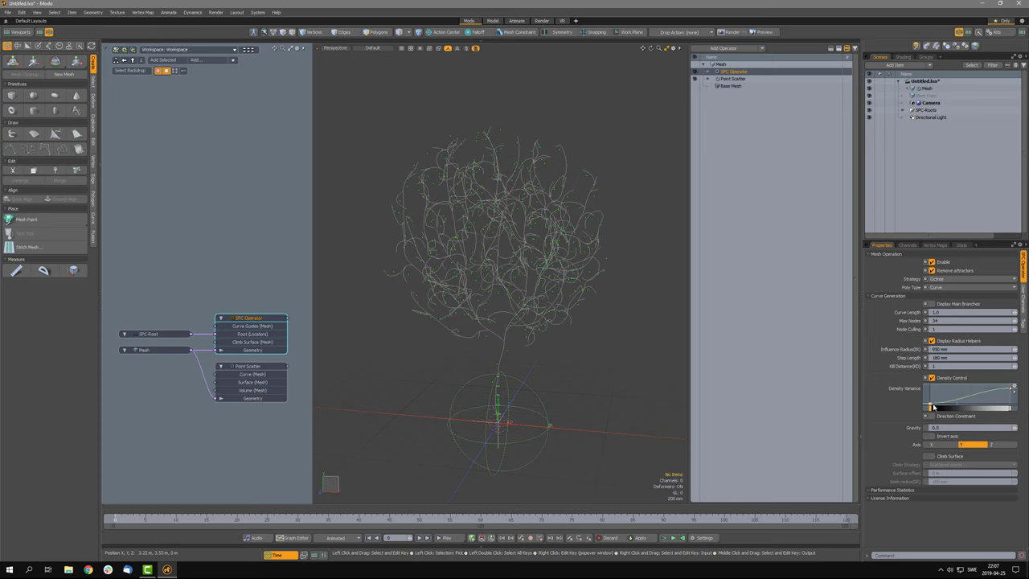
pyautogui.moveTo(932, 408); pyautogui.dragTo(978, 413)
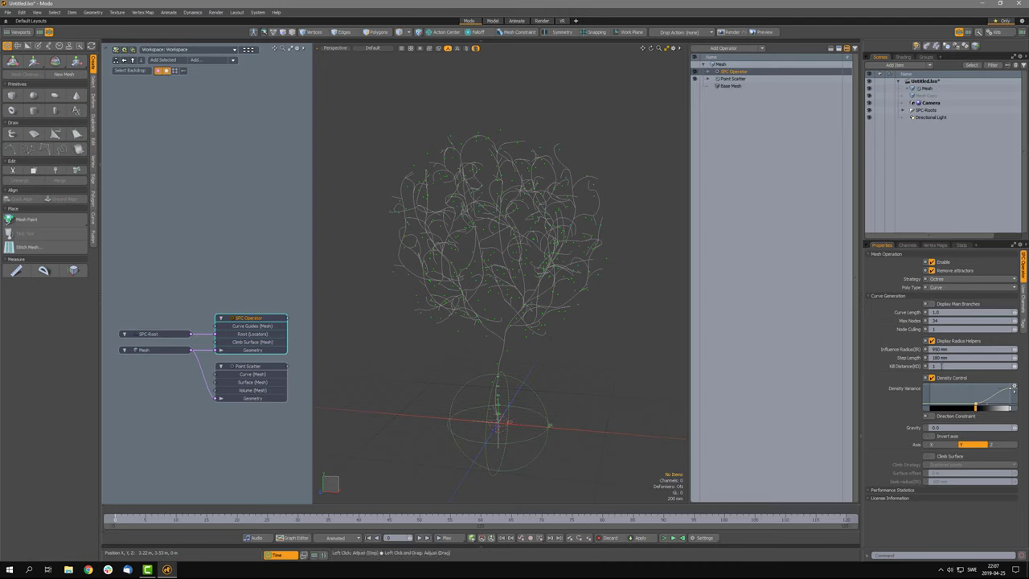
# - Test Kill Distance values of 2 and 3 with the density gradient's end key adjusted, and return the distance to 1
pyautogui.write('2')
pyautogui.press('Return')
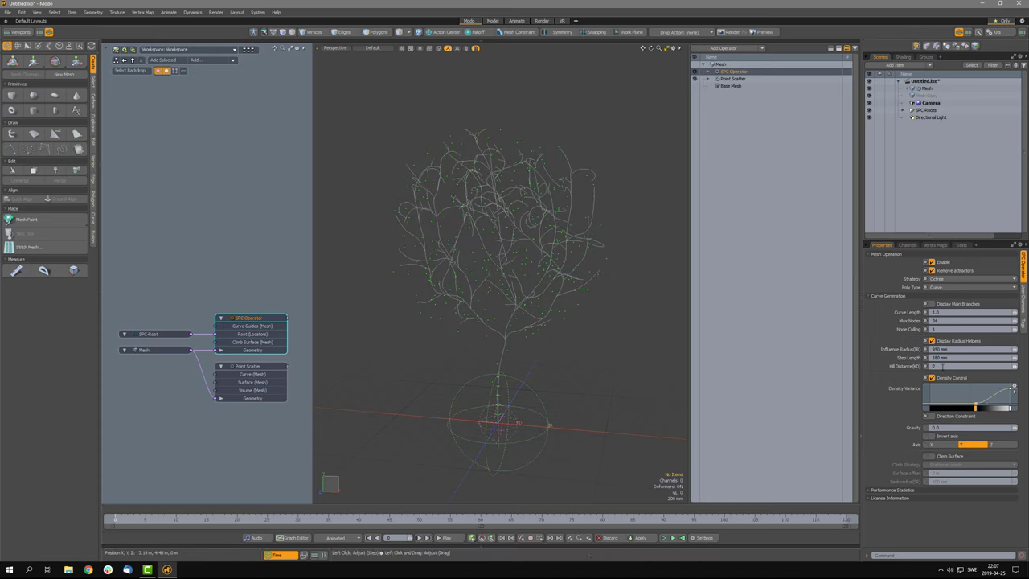
pyautogui.write('3')
pyautogui.press('Return')
pyautogui.moveTo(1010, 389); pyautogui.dragTo(1024, 390)
pyautogui.click(945, 366)
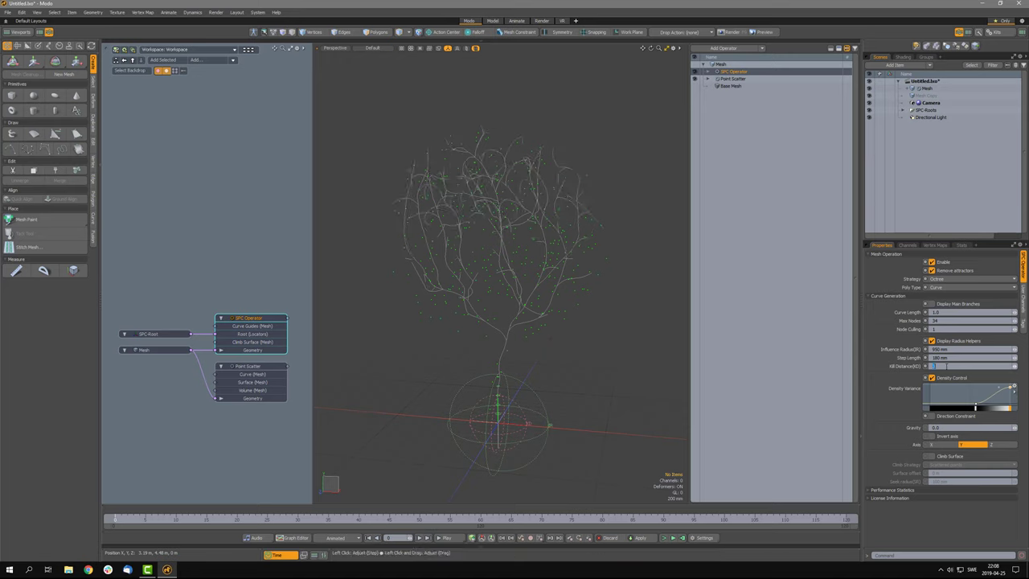
pyautogui.write('1')
pyautogui.press('Return')
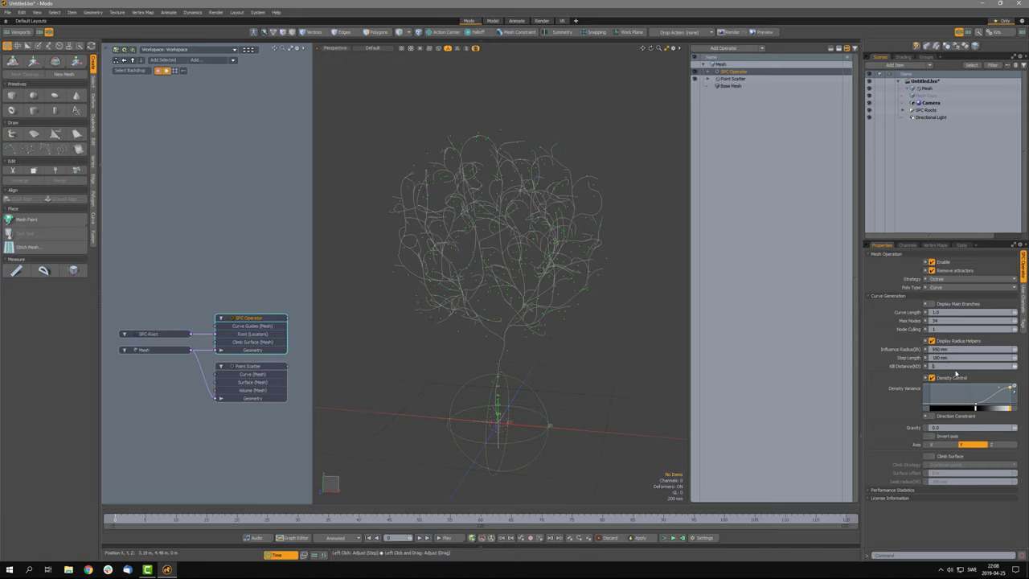
# - Fine-tune the end key of the Density Variance gradient and set the Kill Distance to 2
pyautogui.moveTo(1009, 387)
pyautogui.mouseDown()
pyautogui.moveTo(1020, 414)
pyautogui.moveTo(1012, 390)
pyautogui.mouseUp()
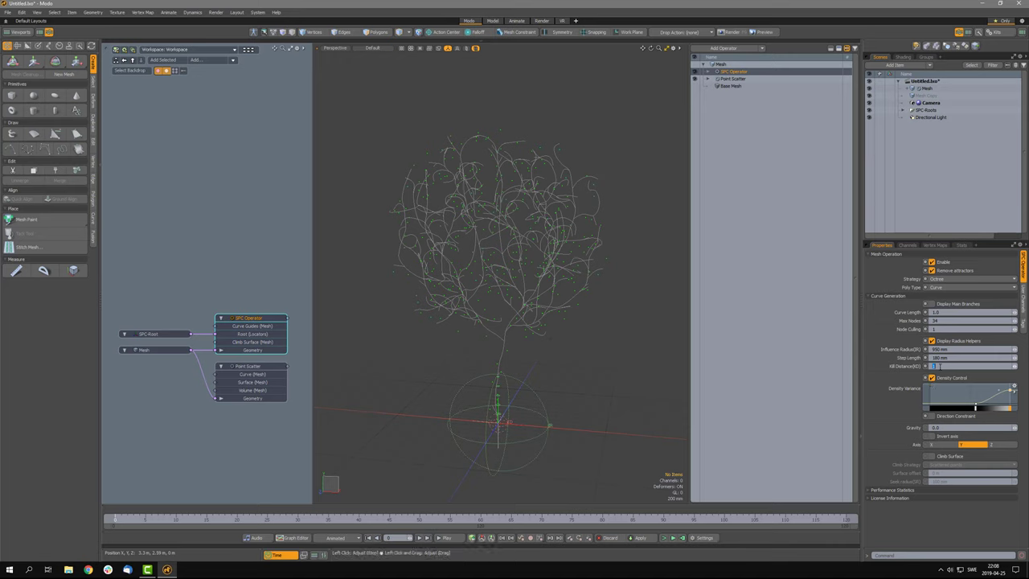
pyautogui.write('2')
pyautogui.press('Return')
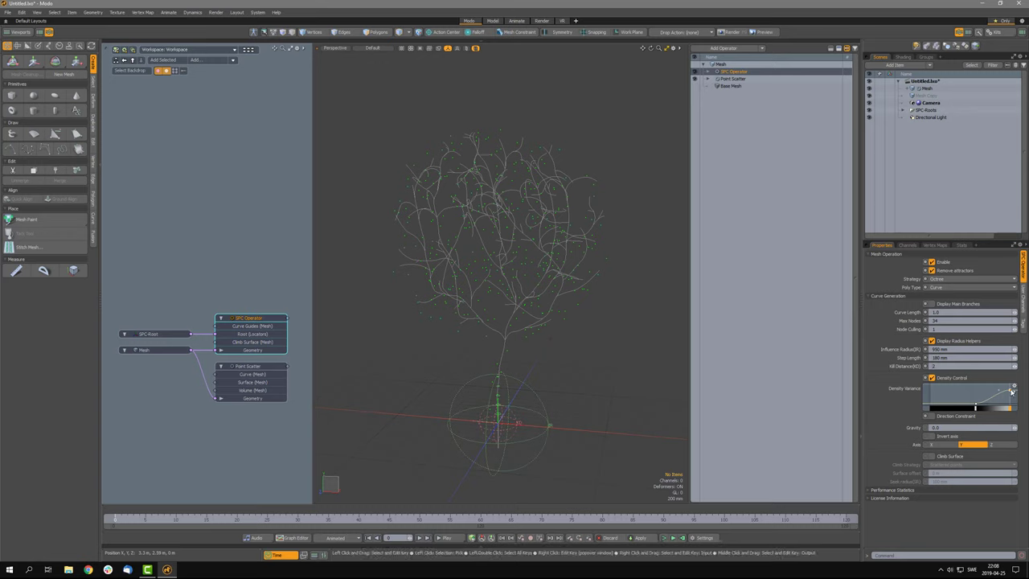
pyautogui.moveTo(1011, 392); pyautogui.dragTo(1010, 388)
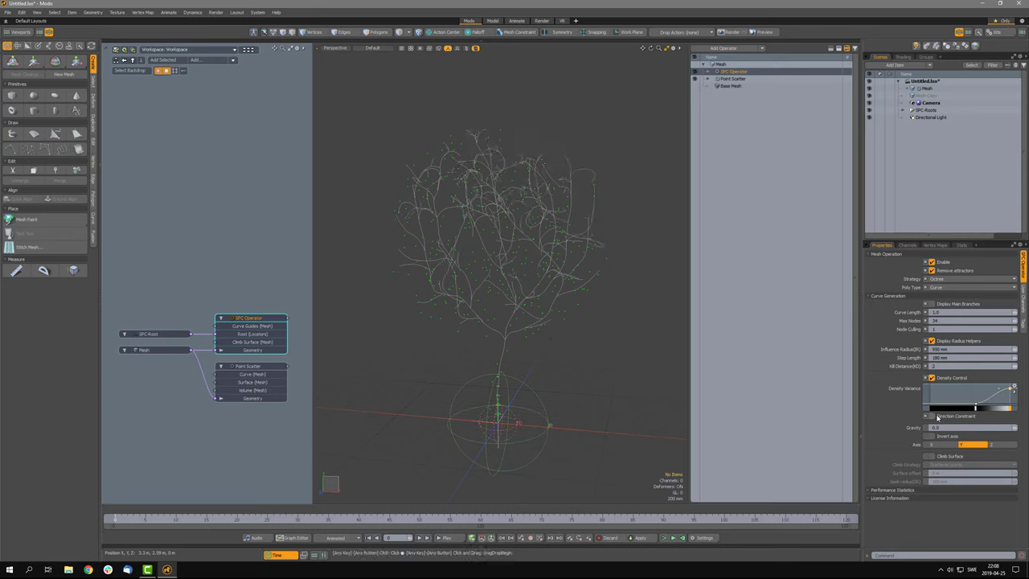
# - Enable Direction Constraint and move the Direction Variance start key inward to about a third of the gradient
pyautogui.click(933, 417)
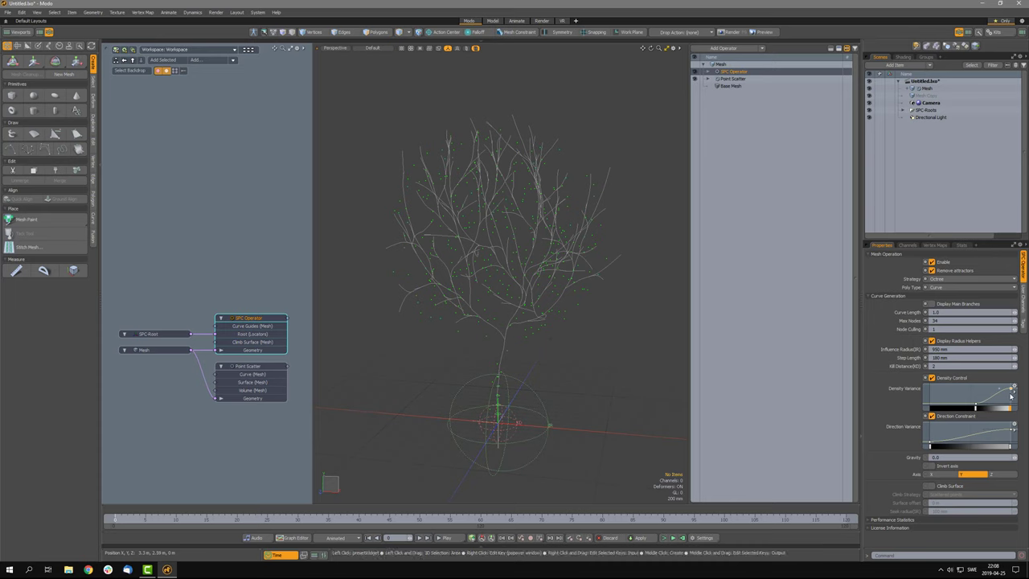
pyautogui.moveTo(931, 446); pyautogui.dragTo(958, 438)
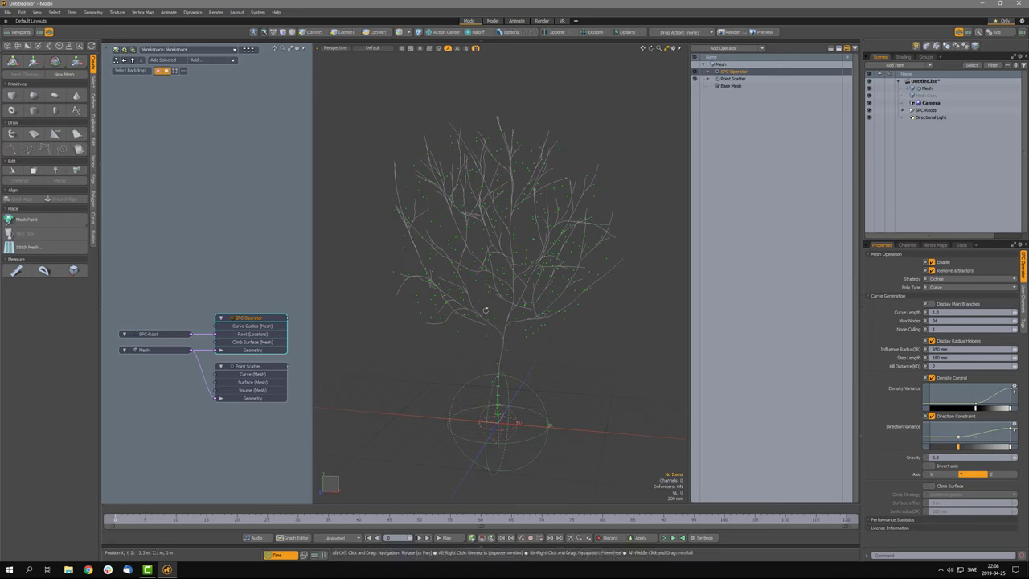
pyautogui.keyDown('alt'); pyautogui.moveTo(463, 328); pyautogui.dragTo(530, 328); pyautogui.keyUp('alt')
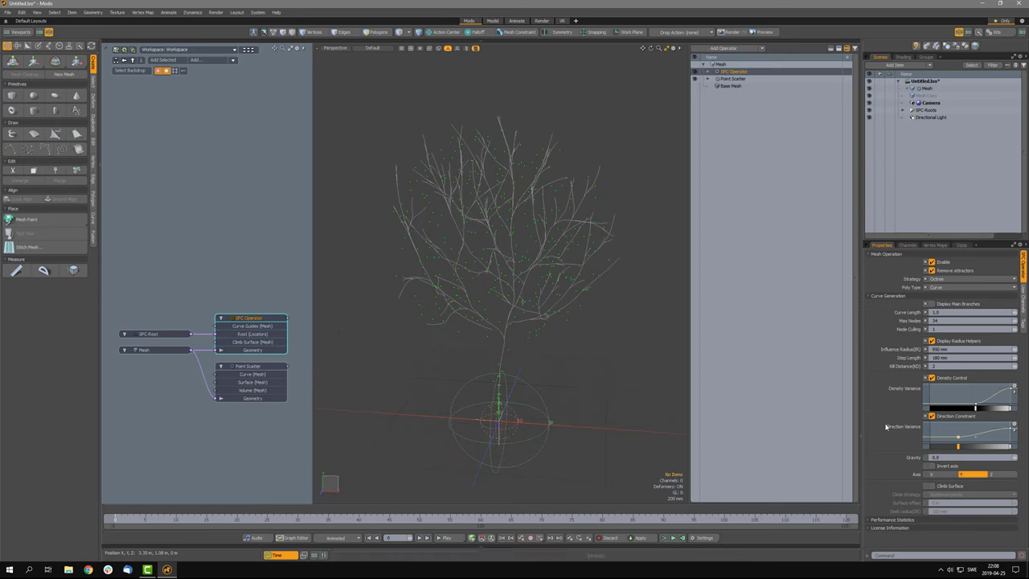
pyautogui.keyDown('alt'); pyautogui.moveTo(577, 371); pyautogui.dragTo(513, 376); pyautogui.keyUp('alt')
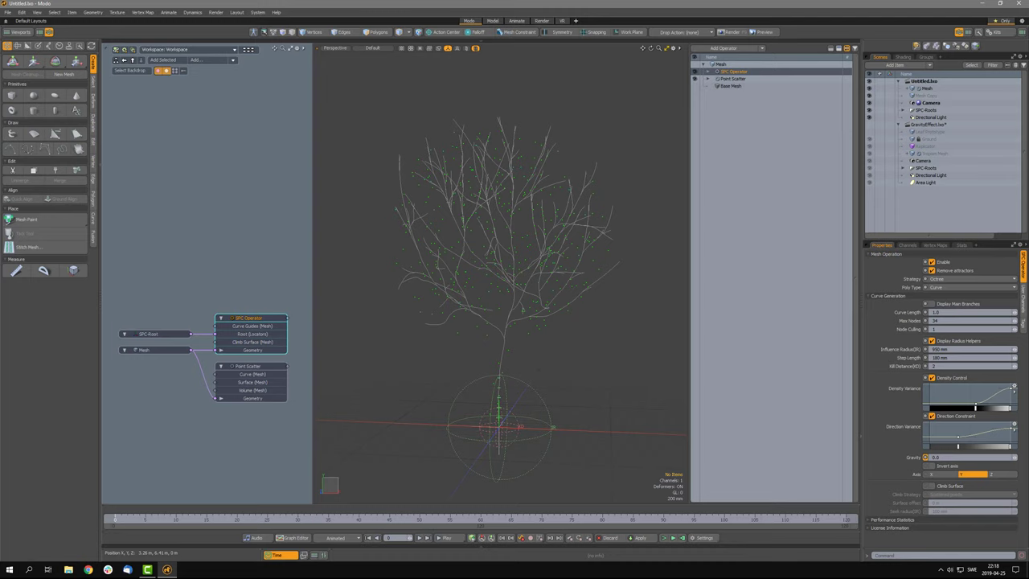
# - Test the SPC Operator's Gravity at 15.0 with Channel Haul and return it to 0.0
pyautogui.click(912, 457)
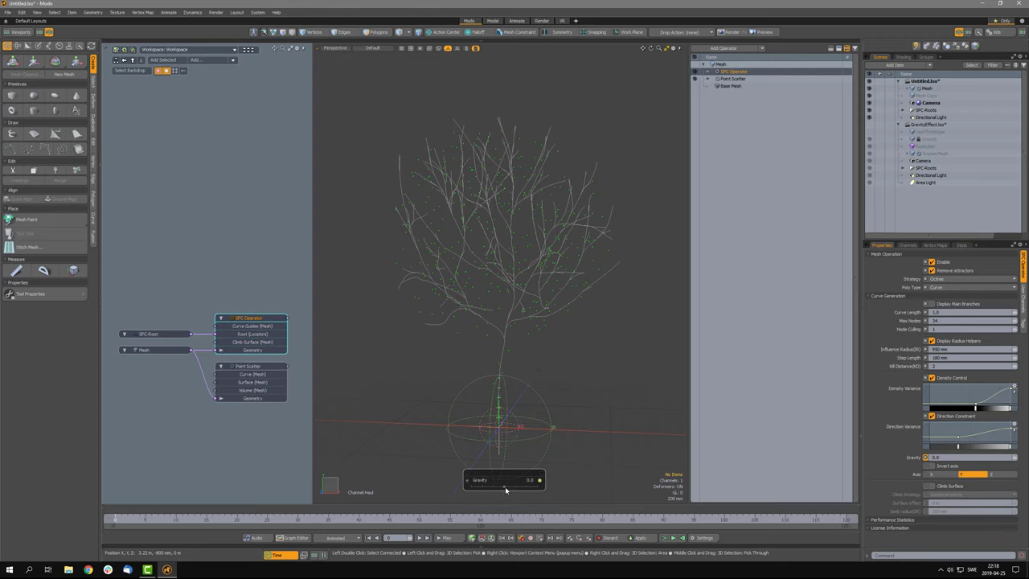
pyautogui.moveTo(504, 487); pyautogui.dragTo(631, 488)
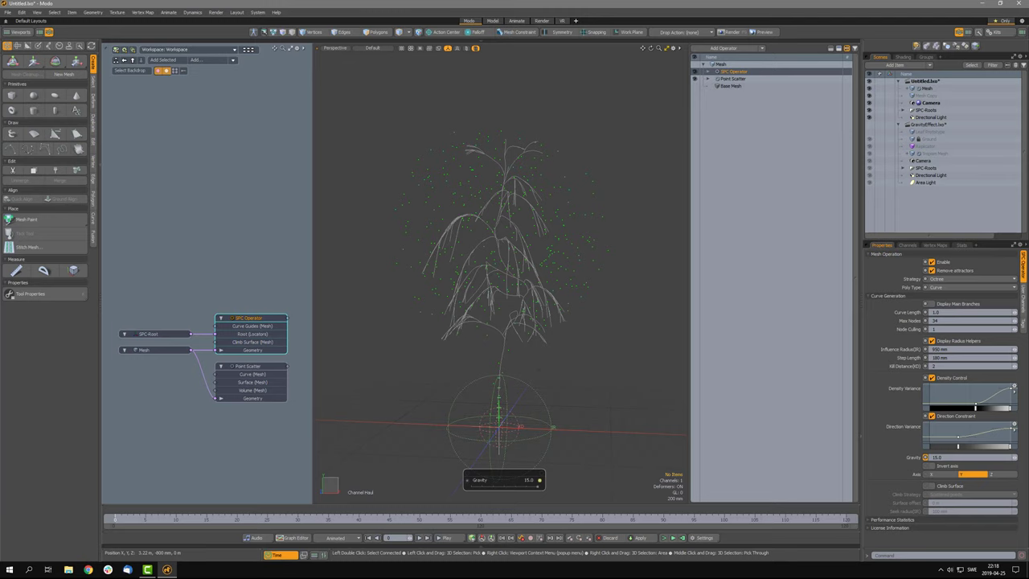
pyautogui.moveTo(631, 488); pyautogui.dragTo(505, 488)
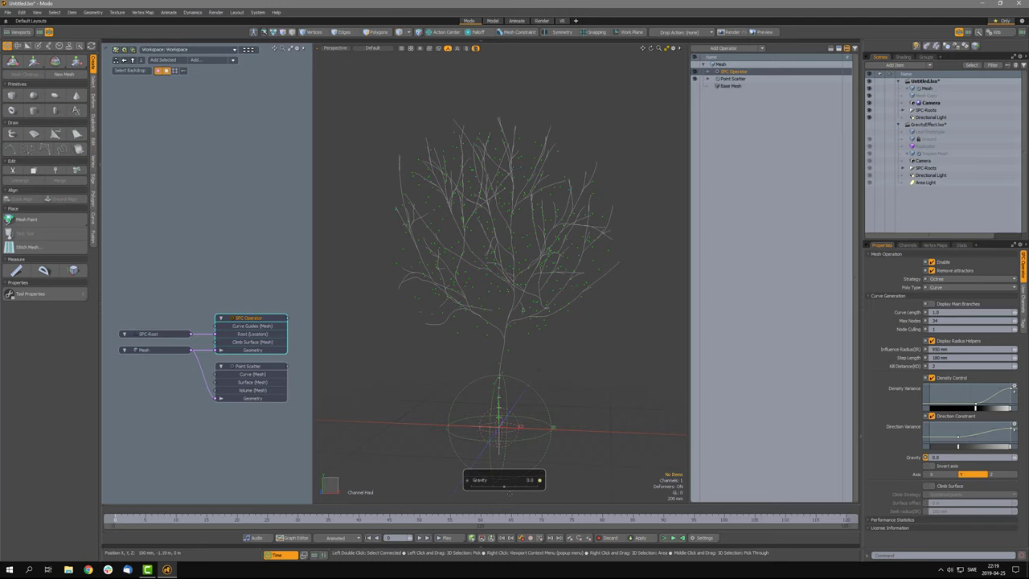
# - Switch to the GravityEffect.lxo scene, display it with Advanced viewport shading, and view the leafy tree from another side
pyautogui.click(928, 126)
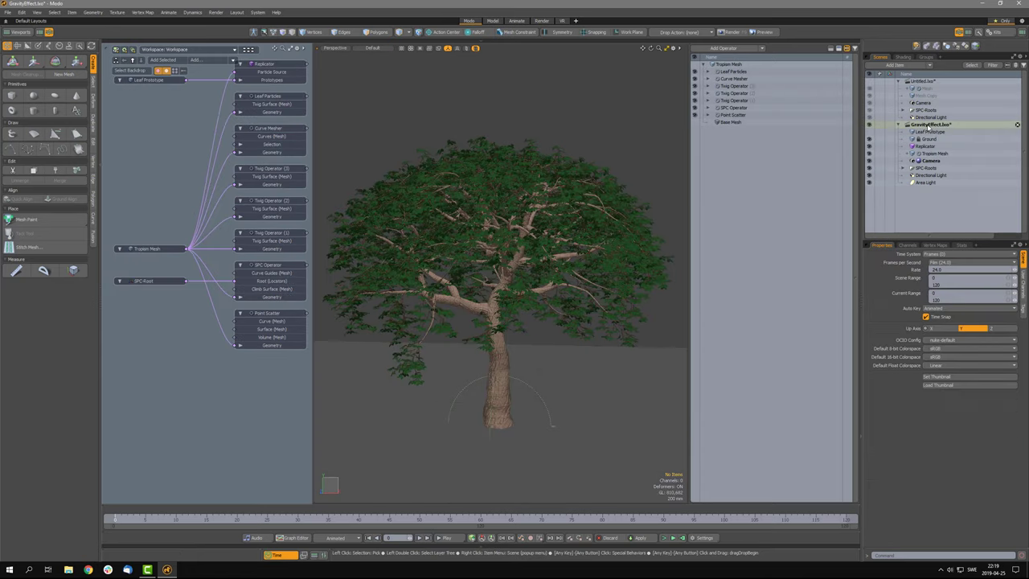
pyautogui.click(378, 50)
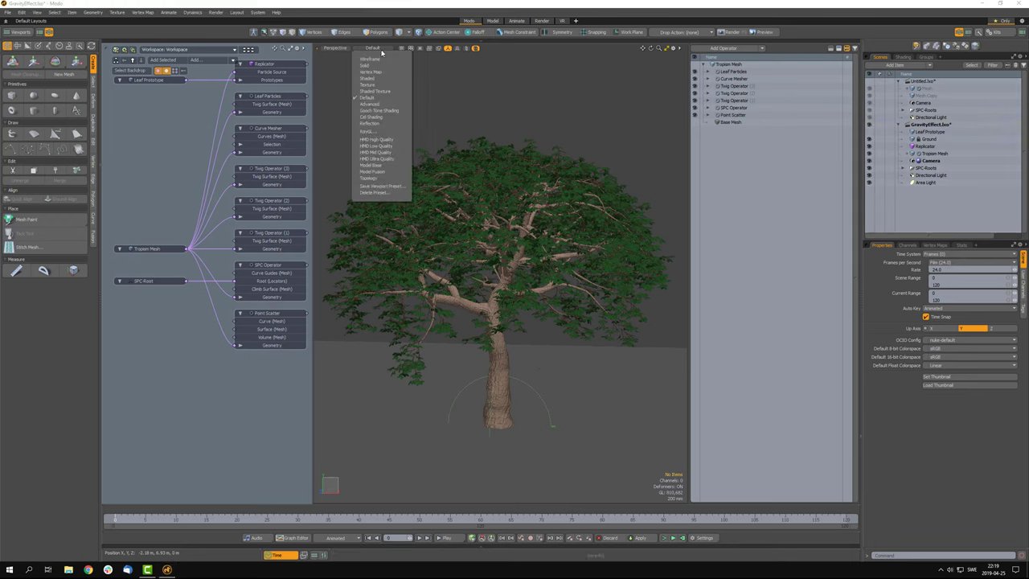
pyautogui.click(377, 101)
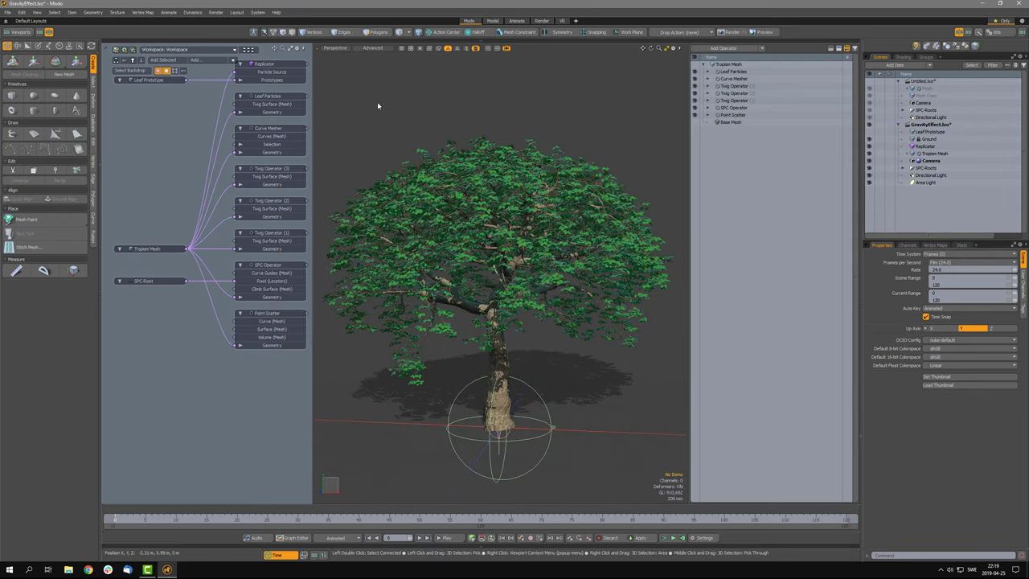
pyautogui.keyDown('alt'); pyautogui.moveTo(475, 401); pyautogui.dragTo(522, 379); pyautogui.keyUp('alt')
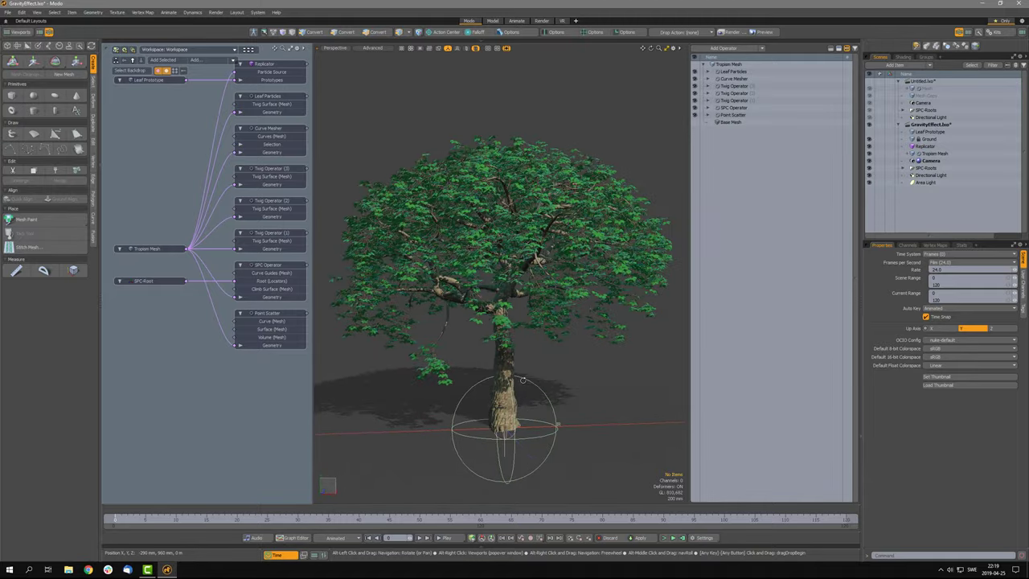
# - Select the leafy tree's SPC Operator and test its Gravity at 0.0 and -3.0, viewing the branches from several sides
pyautogui.click(741, 110)
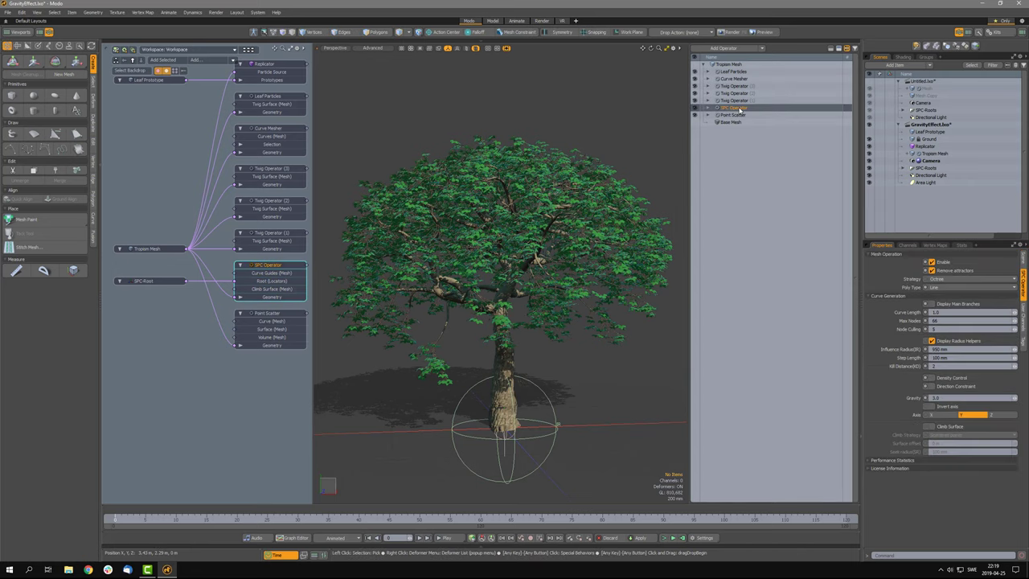
pyautogui.click(952, 398)
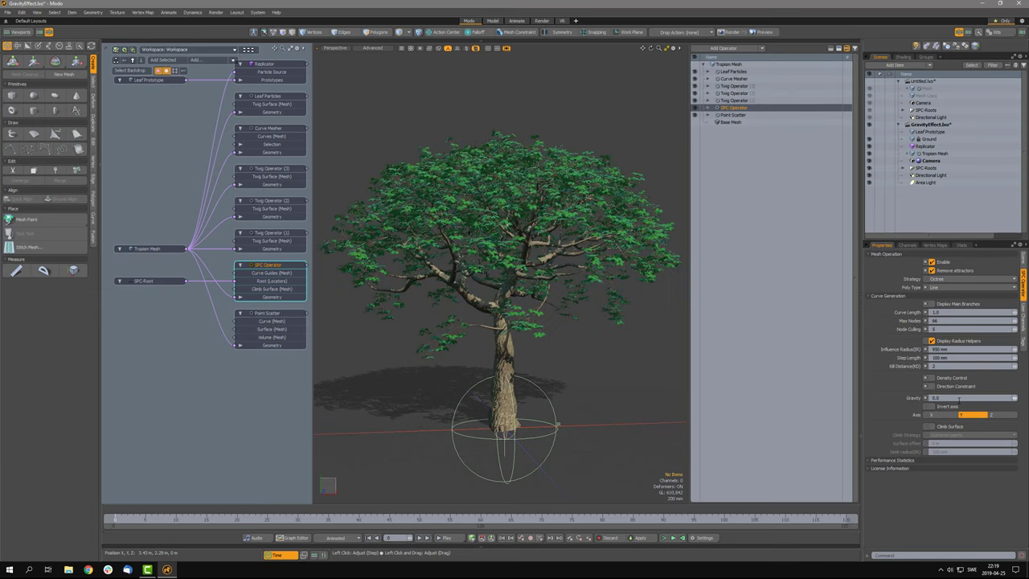
pyautogui.keyDown('alt'); pyautogui.moveTo(465, 399); pyautogui.dragTo(837, 452); pyautogui.keyUp('alt')
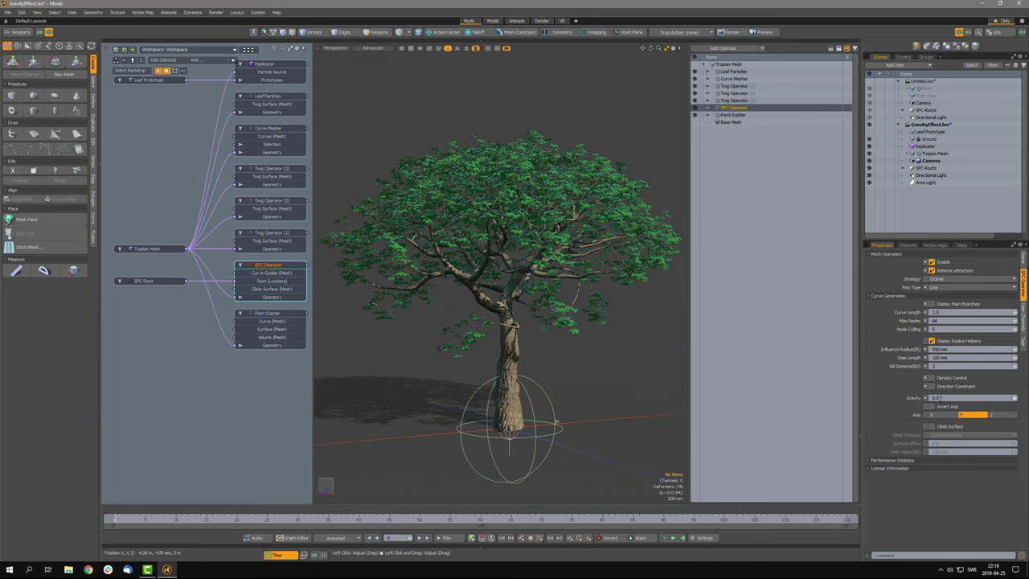
pyautogui.click(939, 398)
pyautogui.press('Return')
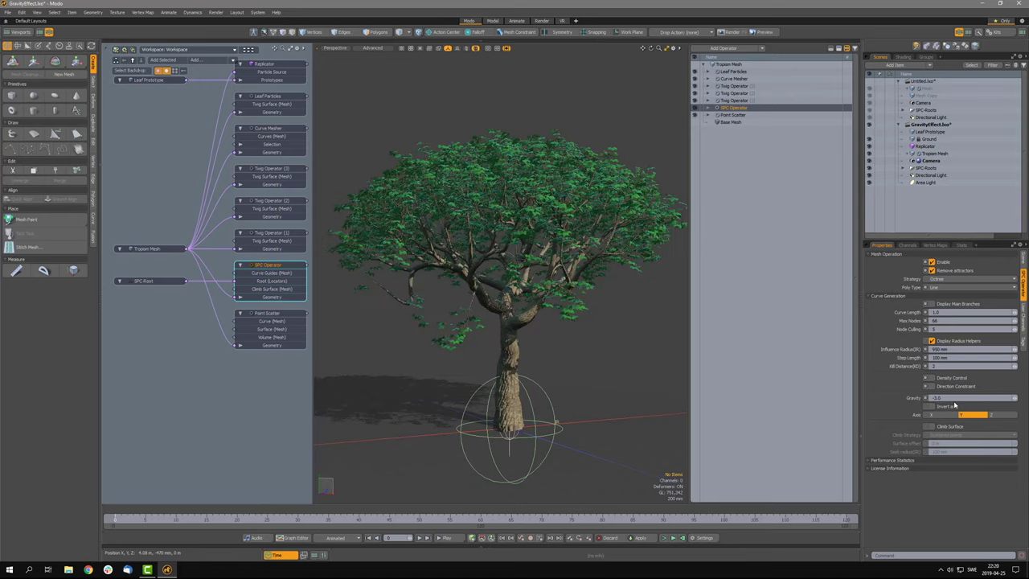
pyautogui.keyDown('alt'); pyautogui.moveTo(468, 396); pyautogui.dragTo(366, 404); pyautogui.keyUp('alt')
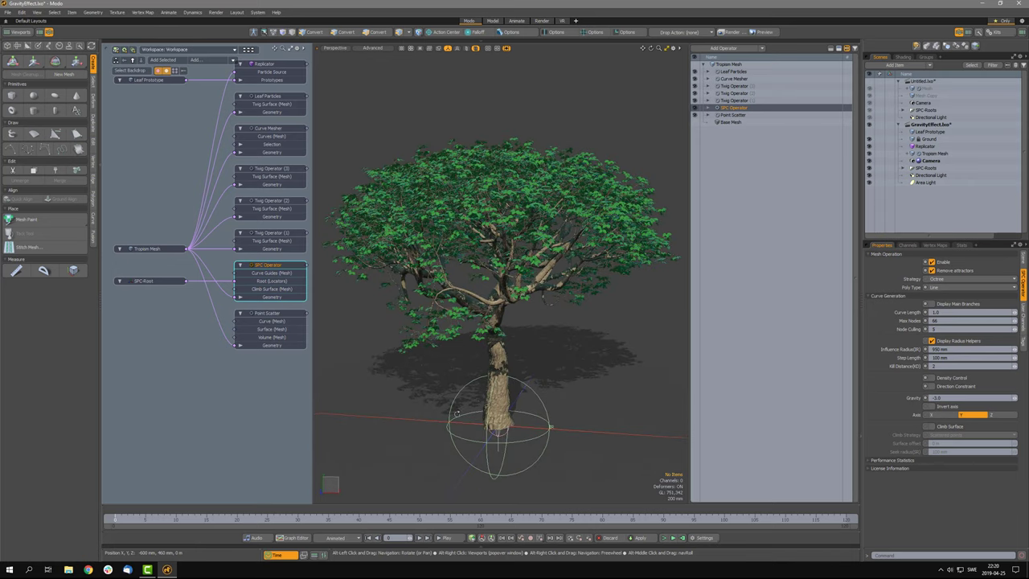
# - Set the leafy tree's Gravity to 3.0, raise it to 15.0, and inspect the crown from different sides
pyautogui.click(964, 398)
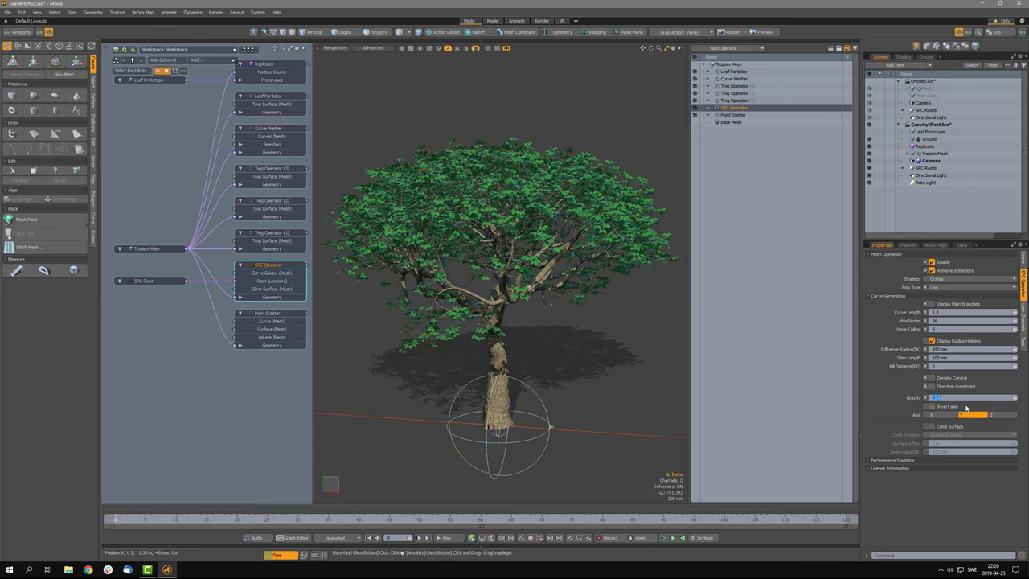
pyautogui.write('3')
pyautogui.press('Return')
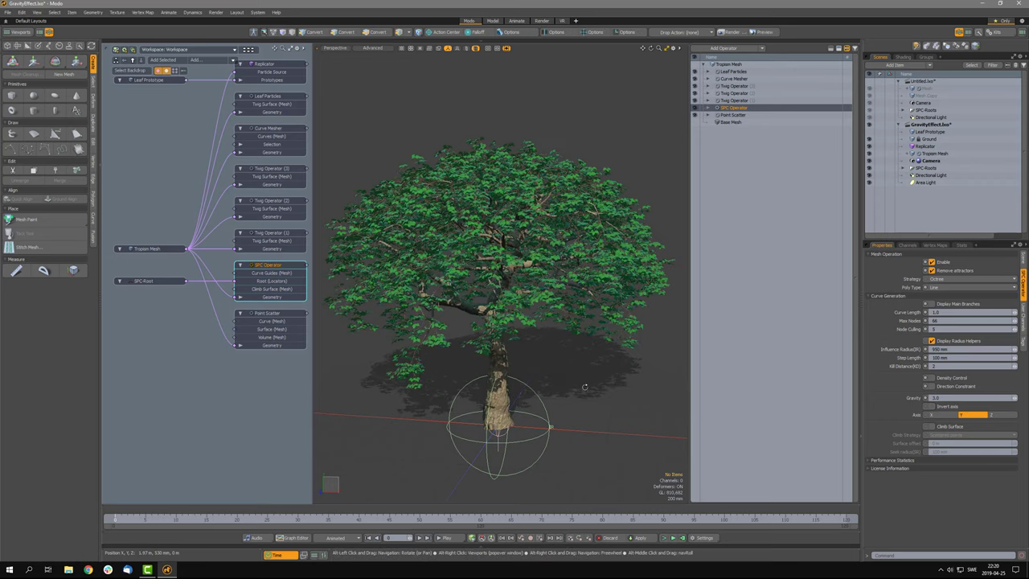
pyautogui.keyDown('alt'); pyautogui.moveTo(585, 386); pyautogui.dragTo(619, 371); pyautogui.keyUp('alt')
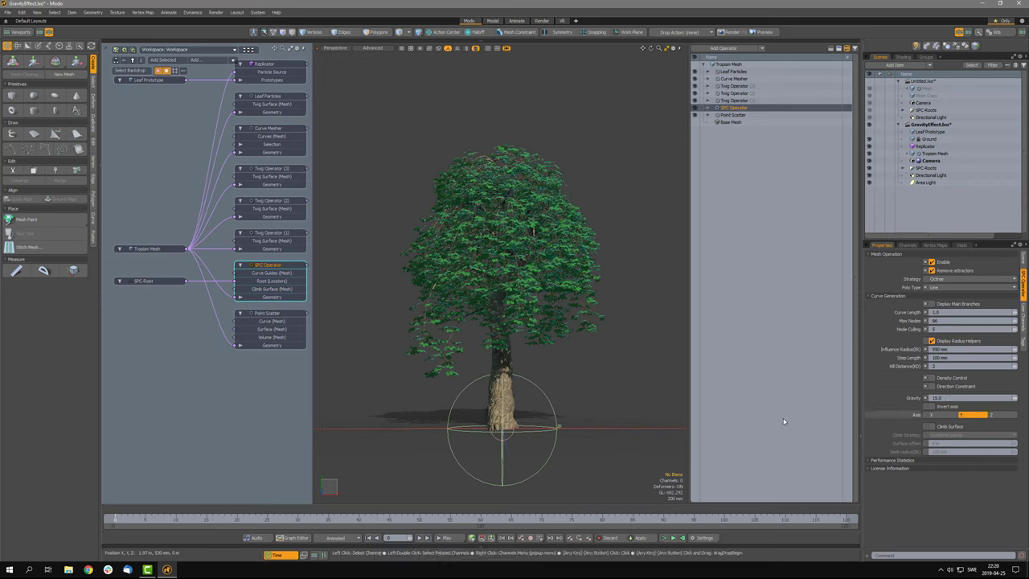
pyautogui.keyDown('alt'); pyautogui.moveTo(474, 419); pyautogui.dragTo(545, 434); pyautogui.keyUp('alt')
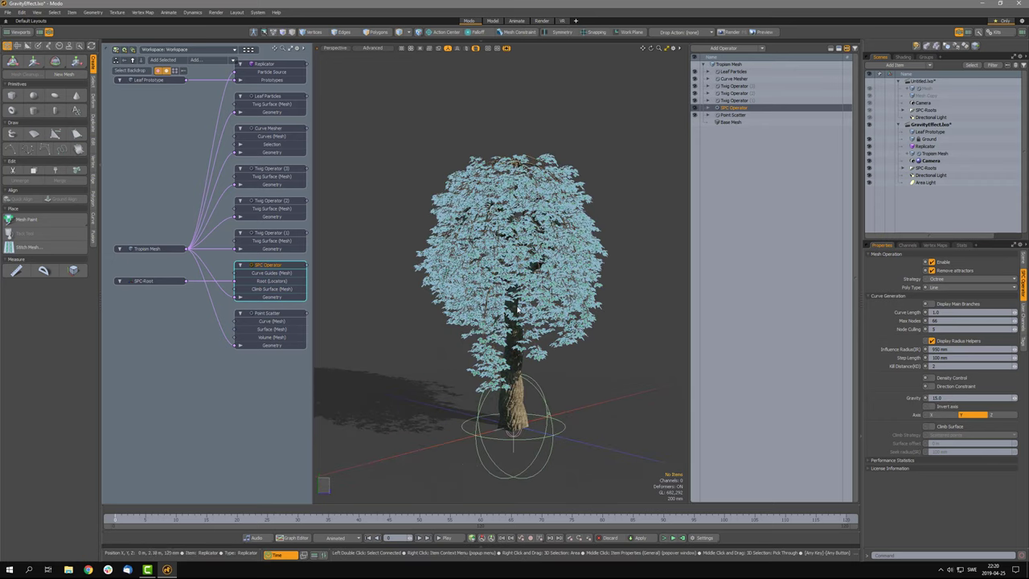
pyautogui.click(525, 452)
pyautogui.moveTo(525, 453)
pyautogui.keyDown('alt'); pyautogui.mouseDown()
pyautogui.moveTo(546, 454)
pyautogui.moveTo(495, 399)
pyautogui.moveTo(506, 453)
pyautogui.moveTo(560, 432)
pyautogui.moveTo(479, 440)
pyautogui.moveTo(514, 442)
pyautogui.mouseUp(); pyautogui.keyUp('alt')
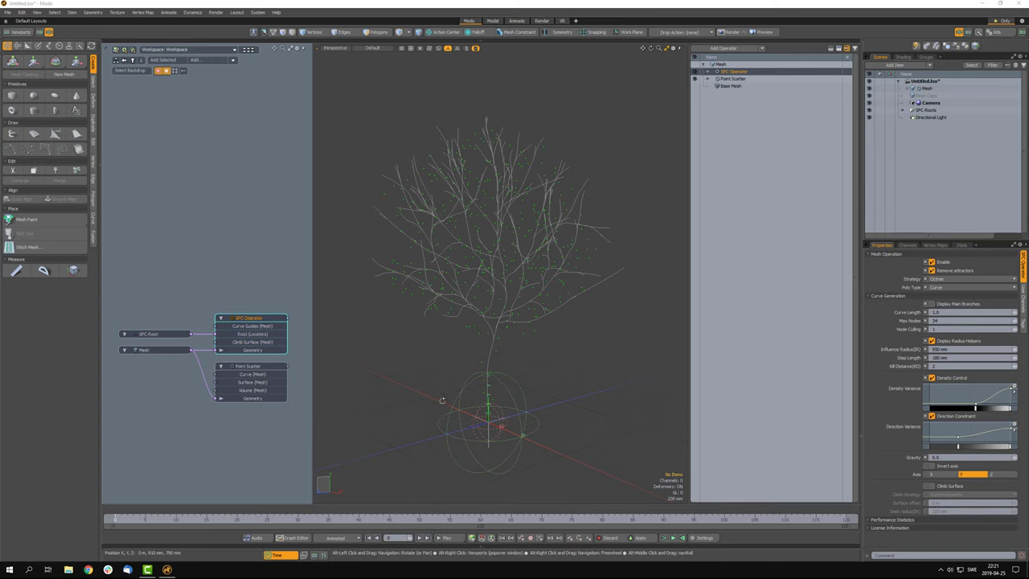
pyautogui.keyDown('alt'); pyautogui.moveTo(441, 399); pyautogui.dragTo(449, 395); pyautogui.keyUp('alt')
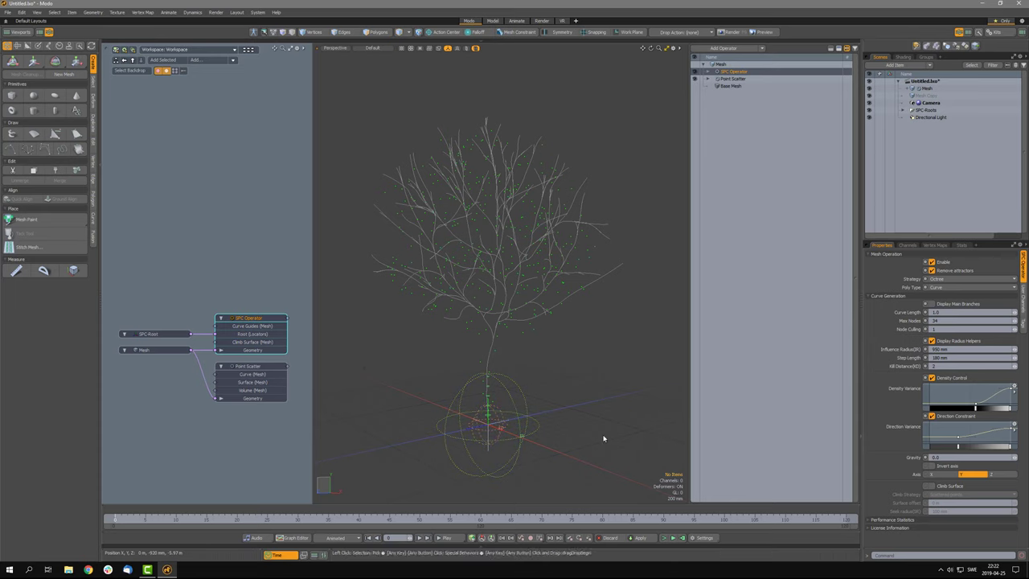
# - Examine the SPC Operator's radius helpers and axis markers around the tree's root from several sides
pyautogui.scroll(2, 479, 419)
pyautogui.keyDown('alt'); pyautogui.moveTo(480, 423); pyautogui.dragTo(563, 386); pyautogui.keyUp('alt')
pyautogui.click(551, 363)
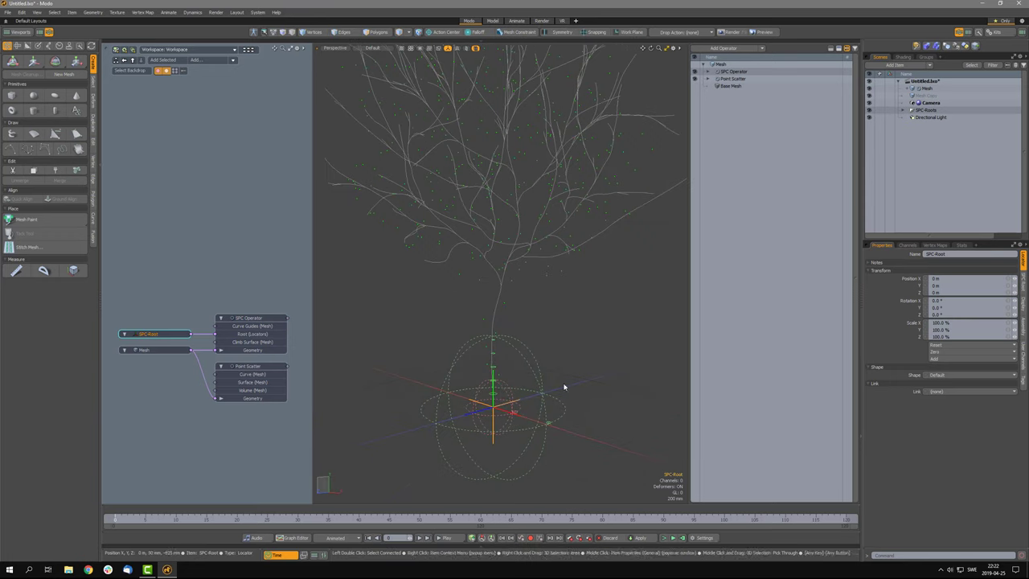
pyautogui.click(517, 393)
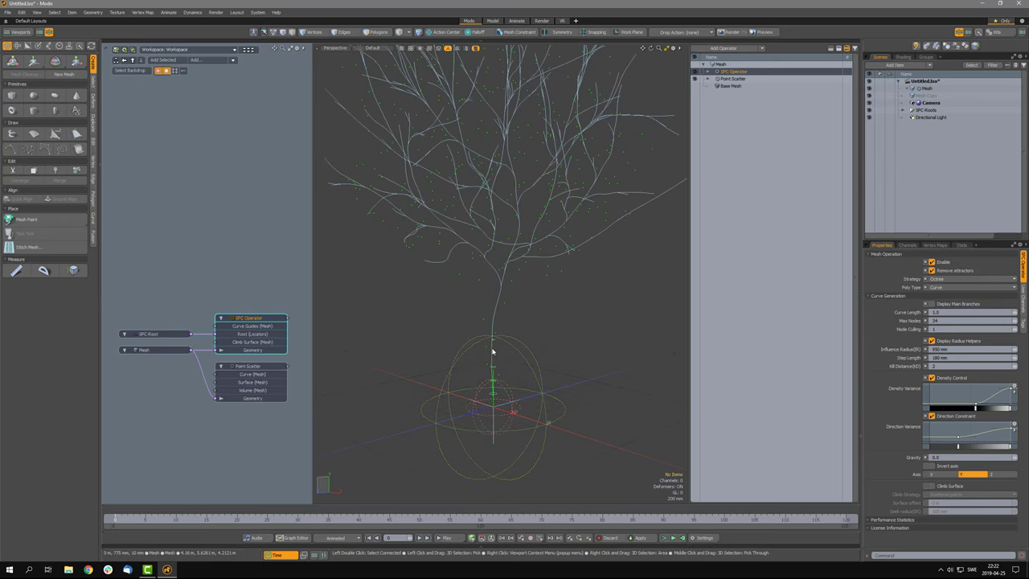
pyautogui.keyDown('alt'); pyautogui.moveTo(466, 406); pyautogui.dragTo(506, 401); pyautogui.keyUp('alt')
pyautogui.scroll(3, 505, 401)
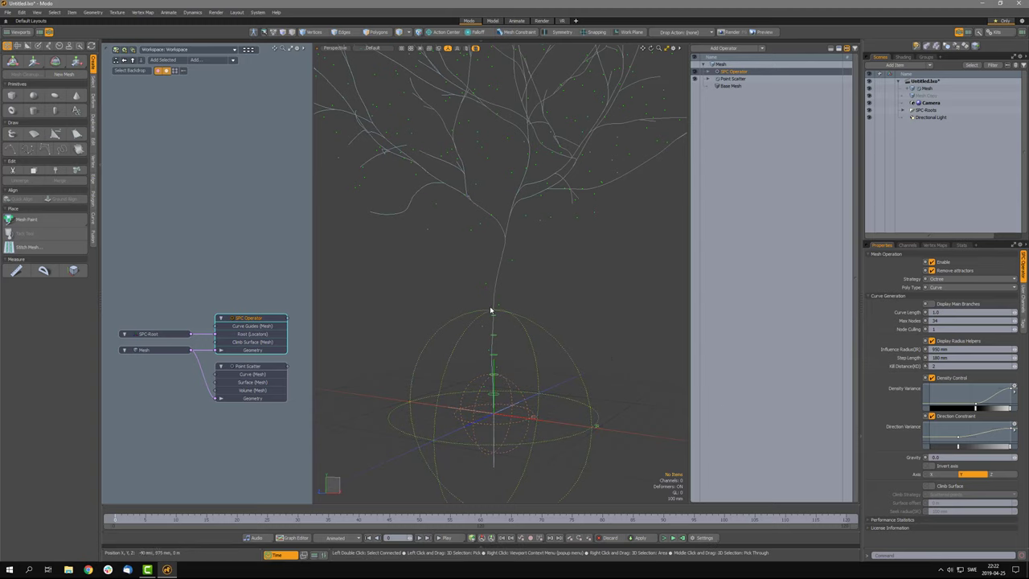
pyautogui.press('alt')
pyautogui.keyDown('alt'); pyautogui.moveTo(497, 415); pyautogui.dragTo(507, 420); pyautogui.keyUp('alt')
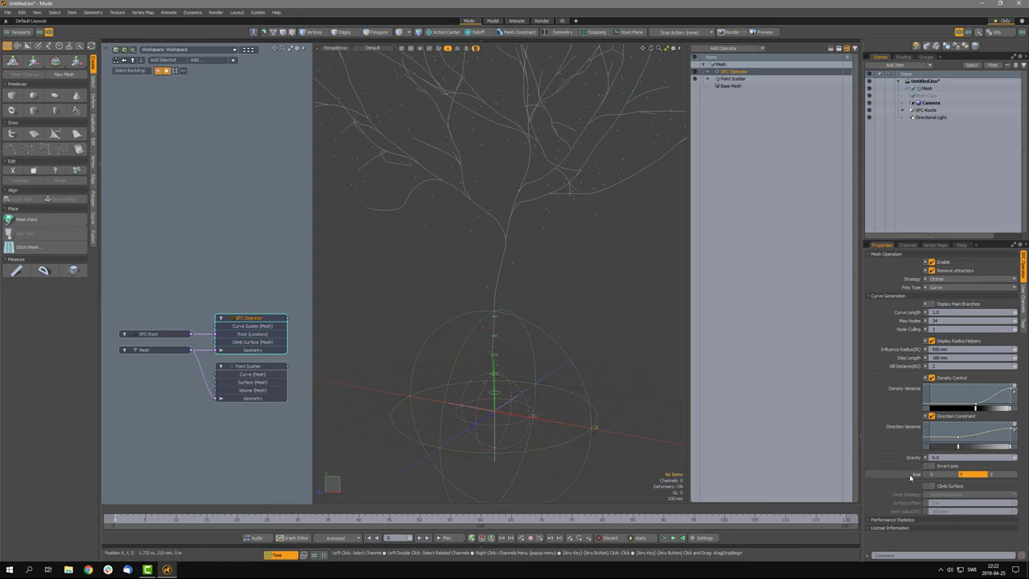
# - Test Invert axis on the tree's SPC Operator and inspect the growth direction markers at the root
pyautogui.click(934, 468)
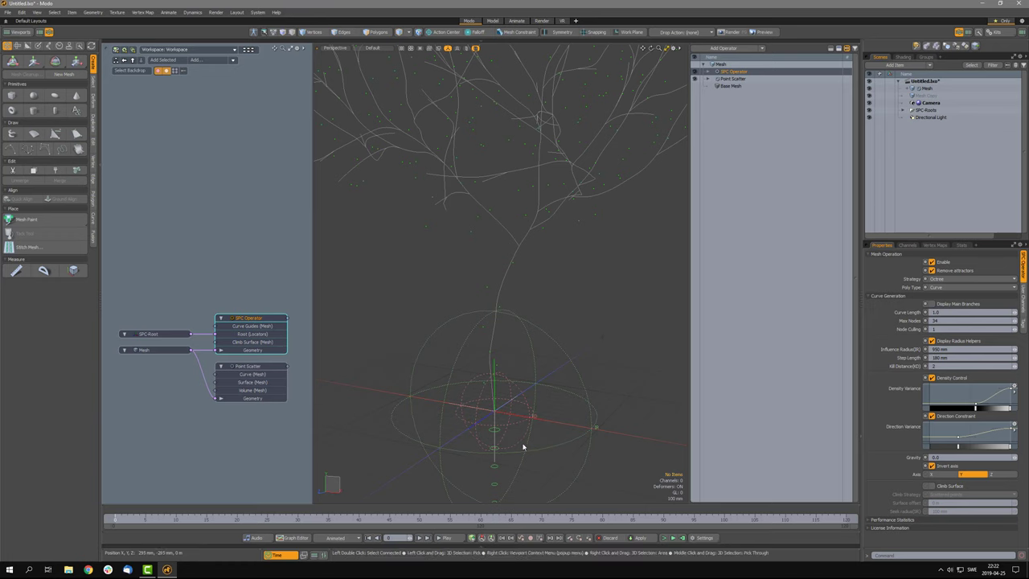
pyautogui.keyDown('alt'); pyautogui.keyDown('shift'); pyautogui.moveTo(523, 450); pyautogui.dragTo(521, 389); pyautogui.keyUp('shift'); pyautogui.keyUp('alt')
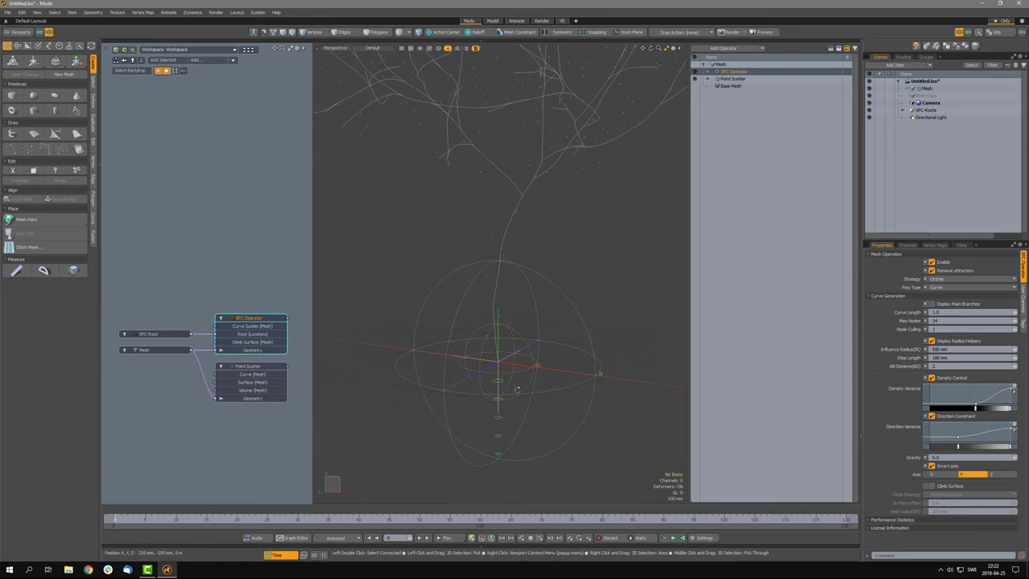
pyautogui.click(501, 384)
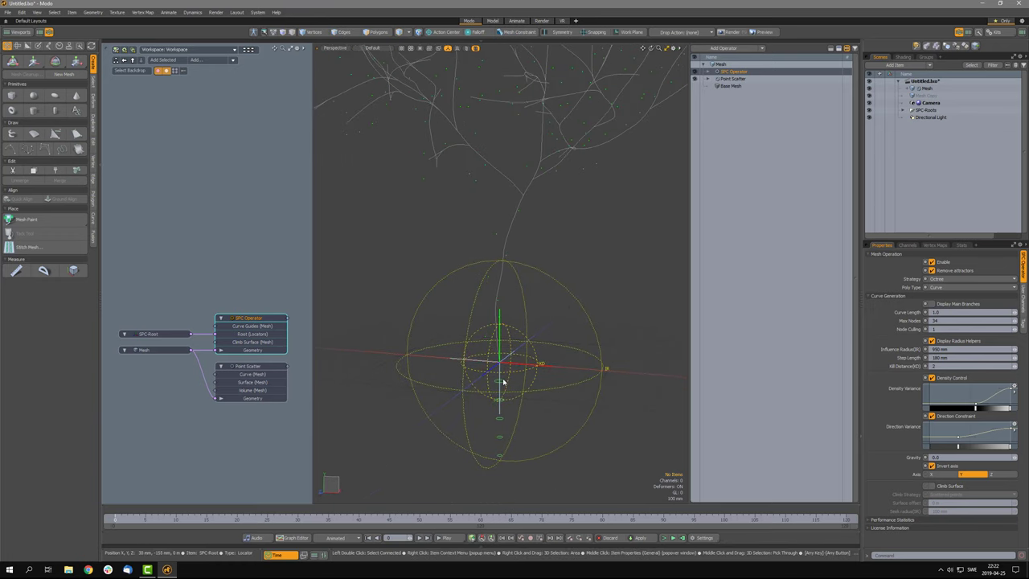
pyautogui.click(515, 471)
pyautogui.keyDown('alt'); pyautogui.moveTo(507, 471); pyautogui.dragTo(506, 378); pyautogui.keyUp('alt')
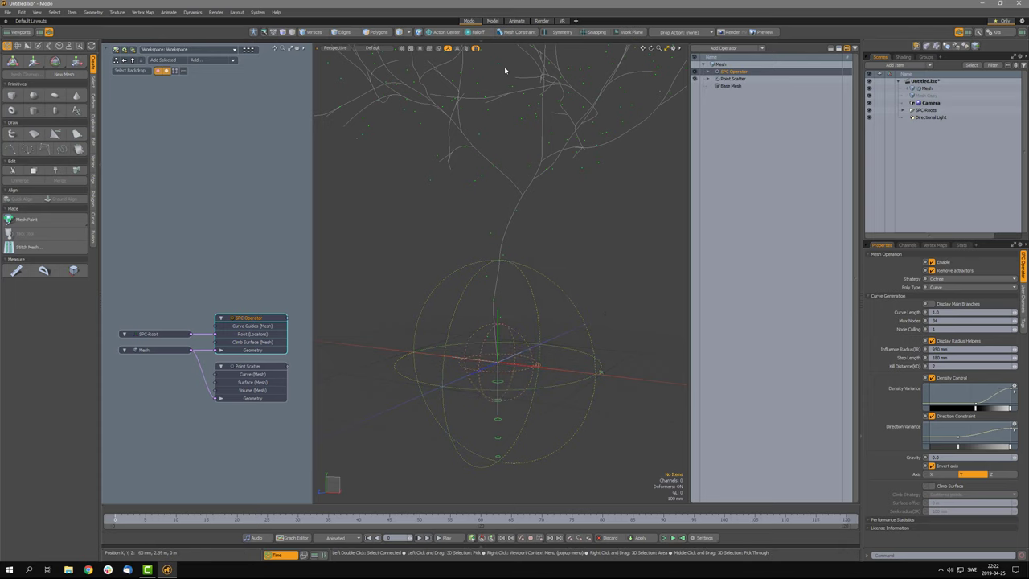
pyautogui.keyDown('alt'); pyautogui.moveTo(477, 351); pyautogui.dragTo(474, 381); pyautogui.keyUp('alt')
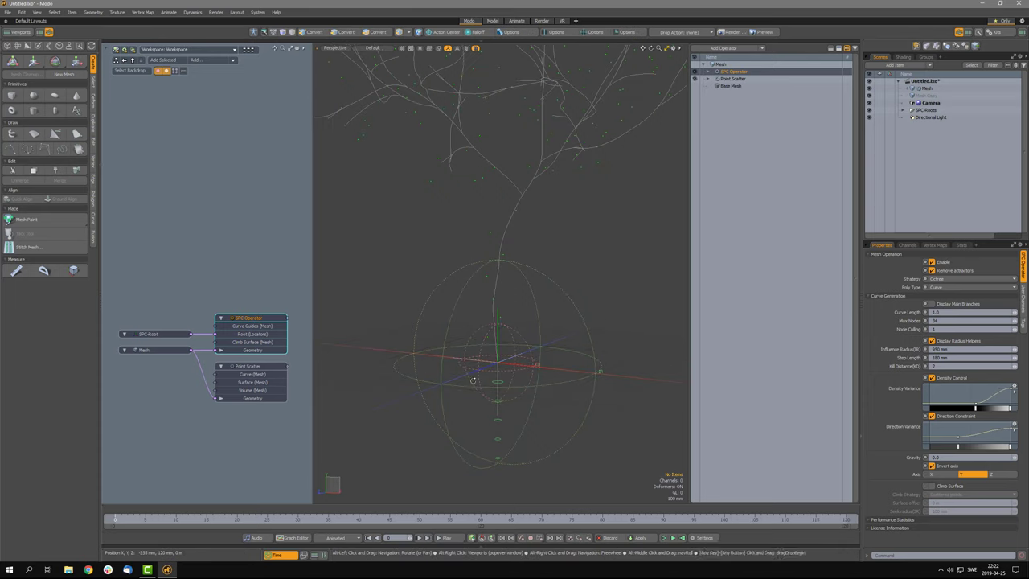
# - Try the X axis with inversion on the SPC Operator, view the trunk, and turn off Invert axis
pyautogui.click(940, 474)
pyautogui.moveTo(508, 420)
pyautogui.keyDown('alt'); pyautogui.mouseDown()
pyautogui.moveTo(561, 422)
pyautogui.moveTo(503, 411)
pyautogui.mouseUp(); pyautogui.keyUp('alt')
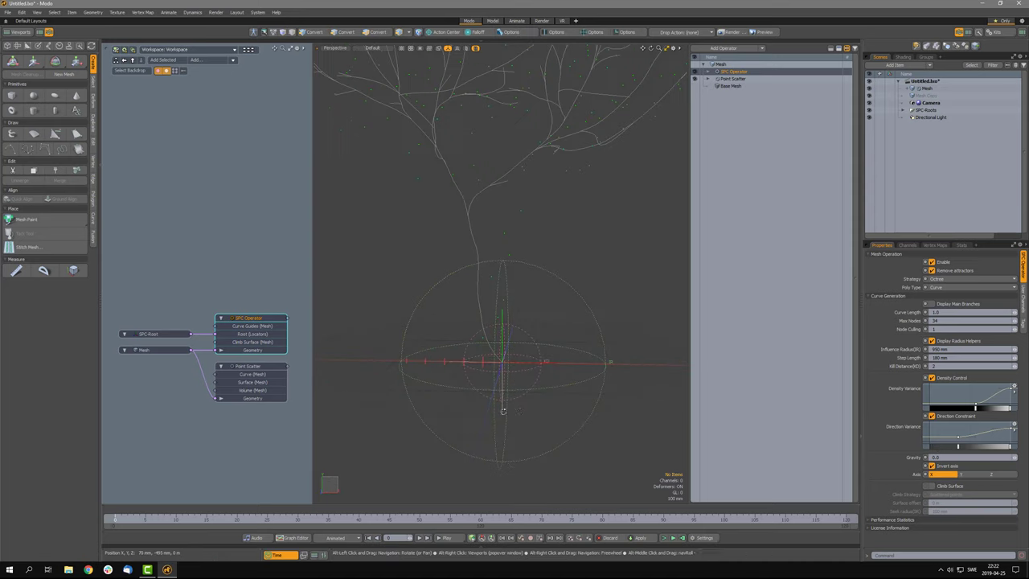
pyautogui.click(944, 466)
# - Compare the Z and X growth axes on the SPC Operator, and return the Axis to Y
pyautogui.click(1002, 474)
pyautogui.click(940, 474)
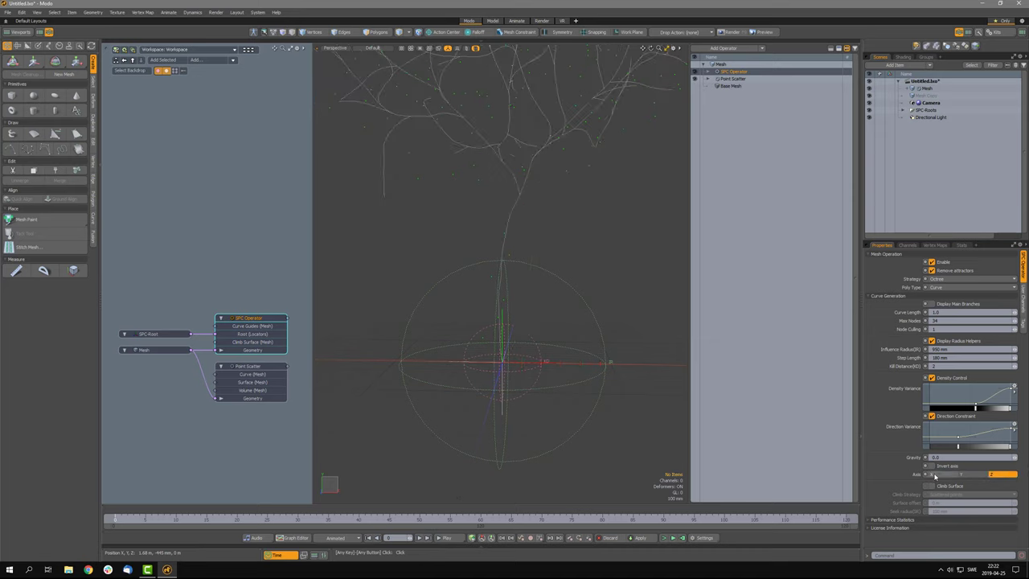
pyautogui.keyDown('alt'); pyautogui.moveTo(514, 392); pyautogui.dragTo(509, 399); pyautogui.keyUp('alt')
pyautogui.scroll(-2, 511, 395)
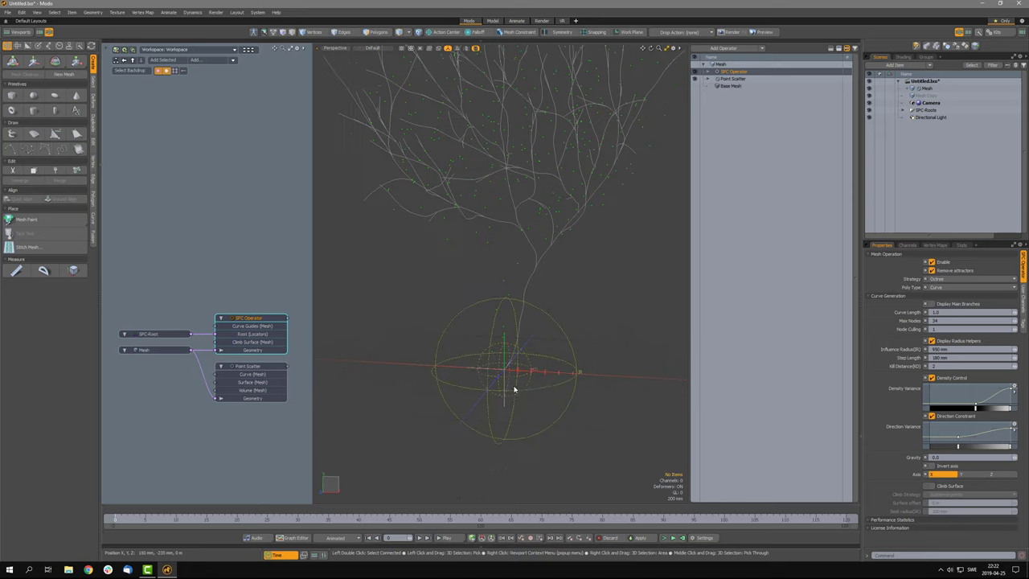
pyautogui.click(1003, 474)
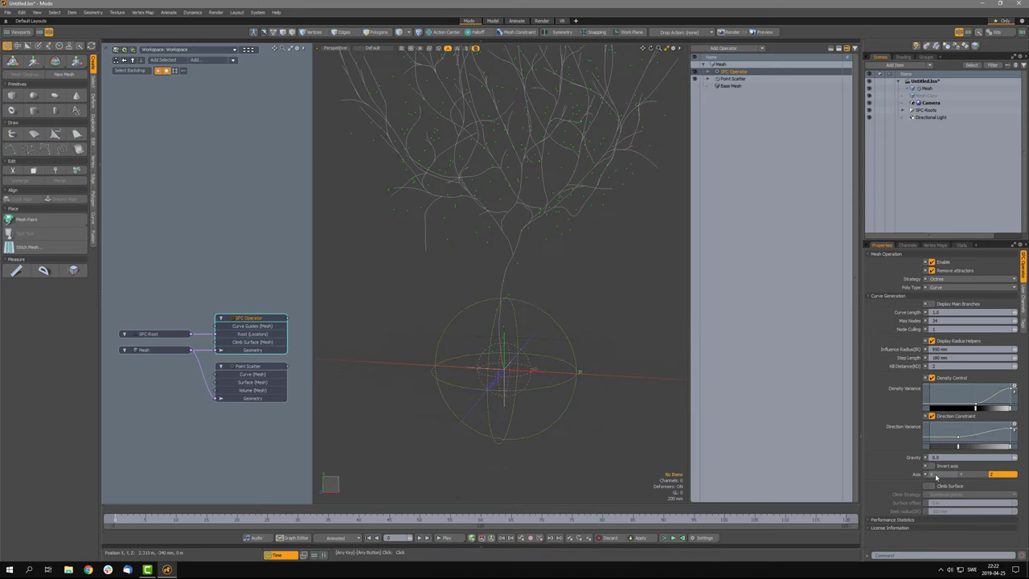
pyautogui.click(967, 474)
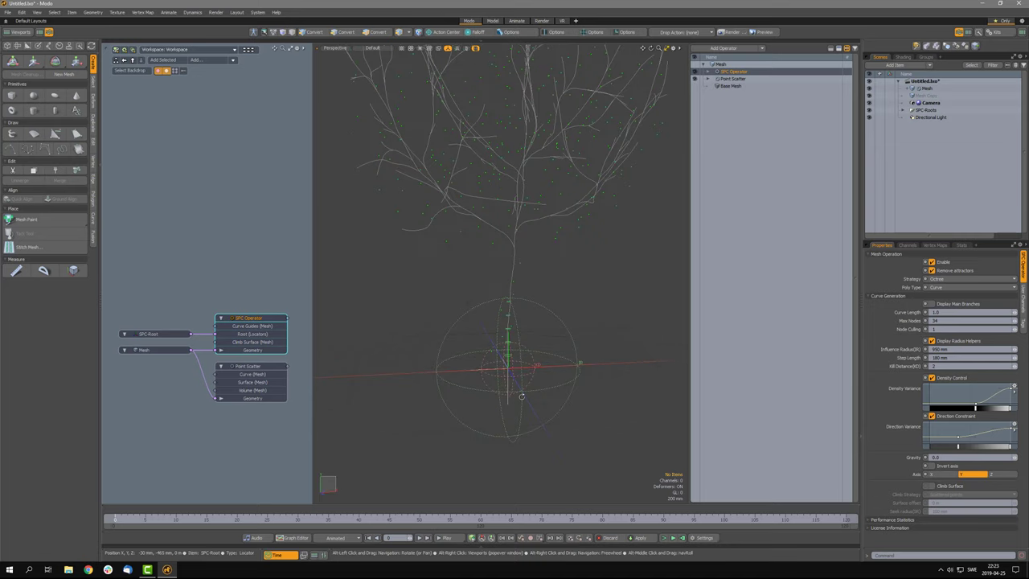
# - Inspect the Y-axis markers and the lower trunk at the SPC-Root up close
pyautogui.scroll(2, 506, 378)
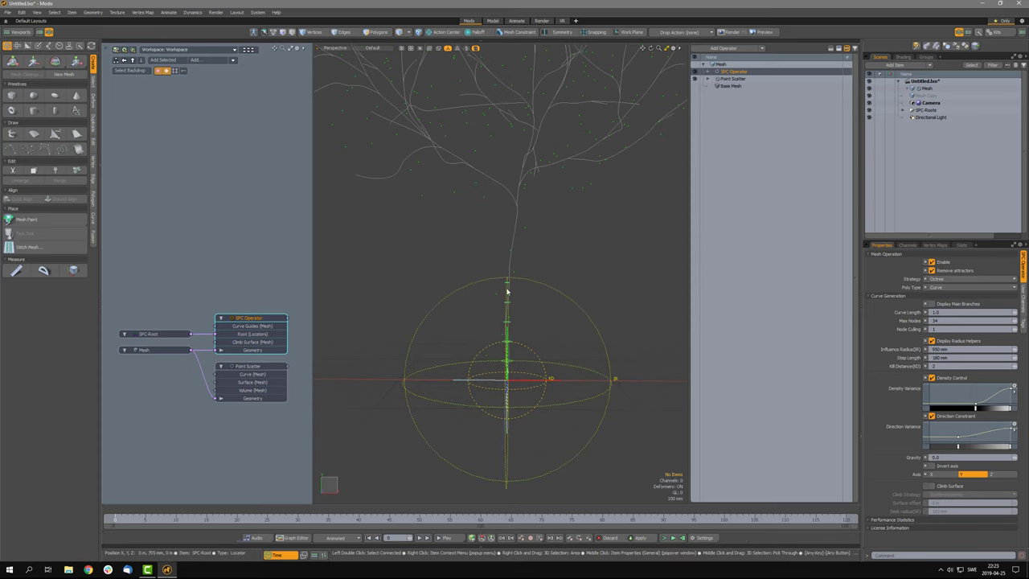
pyautogui.keyDown('alt'); pyautogui.moveTo(499, 287); pyautogui.dragTo(514, 386); pyautogui.keyUp('alt')
pyautogui.click(515, 386)
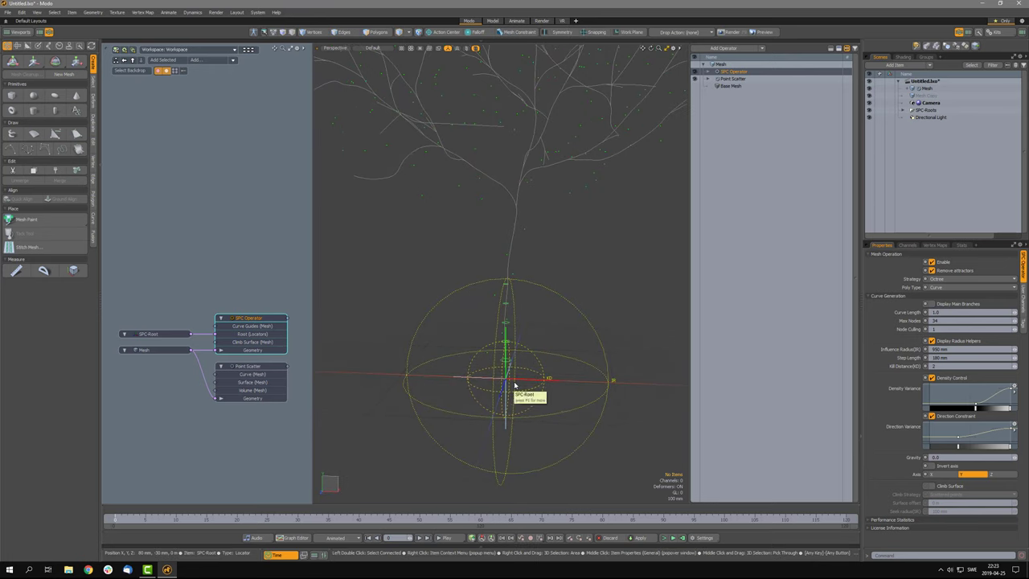
pyautogui.keyDown('alt'); pyautogui.moveTo(539, 386); pyautogui.dragTo(510, 384); pyautogui.keyUp('alt')
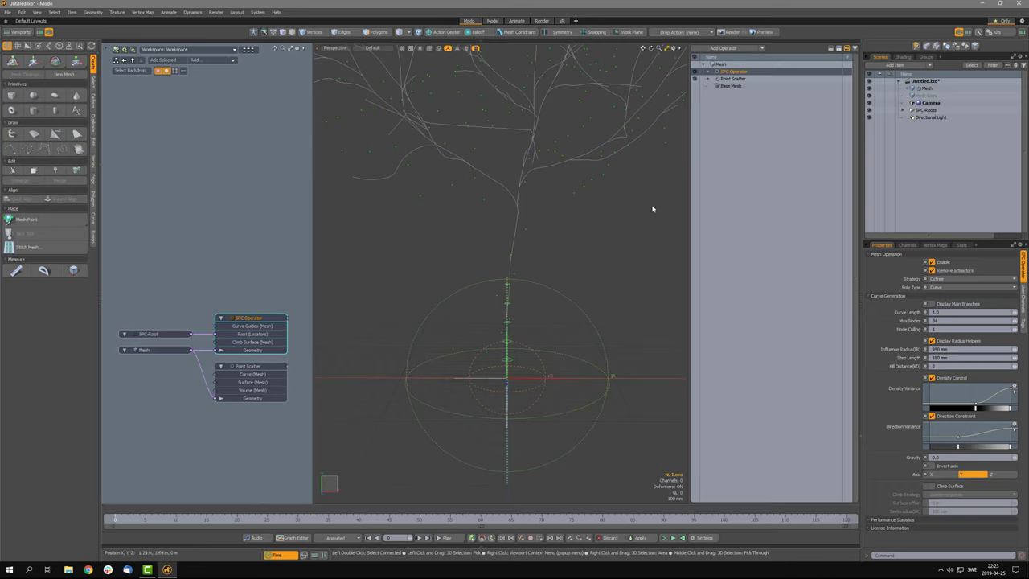
pyautogui.keyDown('alt'); pyautogui.moveTo(568, 323); pyautogui.dragTo(565, 330); pyautogui.keyUp('alt')
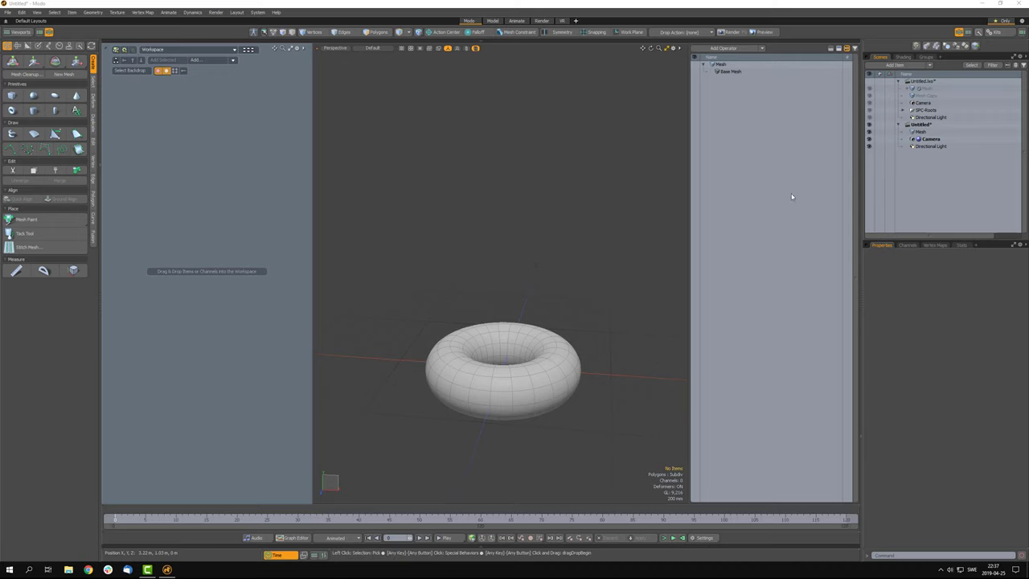
# - Select the torus mesh in the new scene and add an SPC Operator to it
pyautogui.click(719, 63)
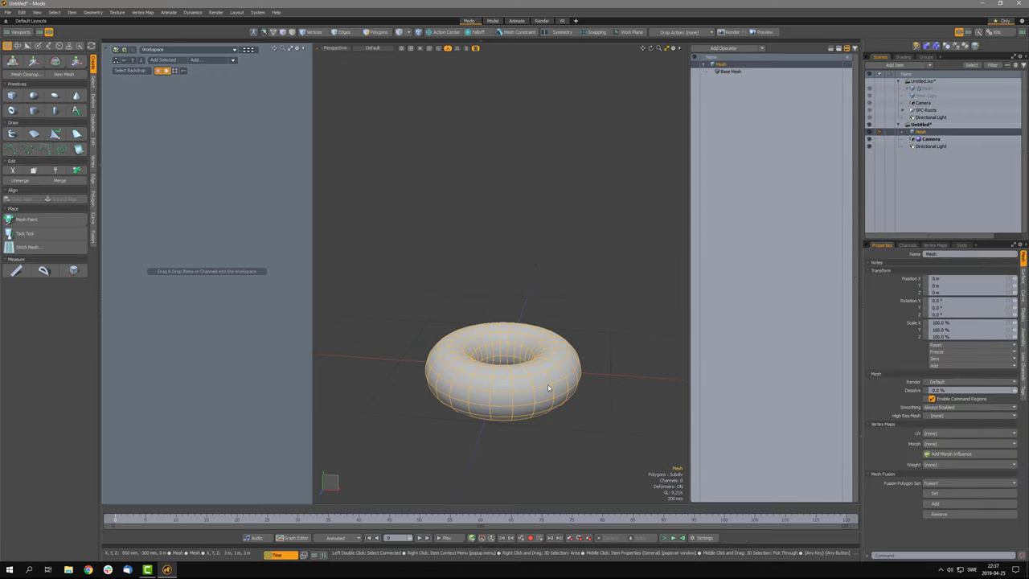
pyautogui.keyDown('alt'); pyautogui.moveTo(459, 443); pyautogui.dragTo(510, 448); pyautogui.keyUp('alt')
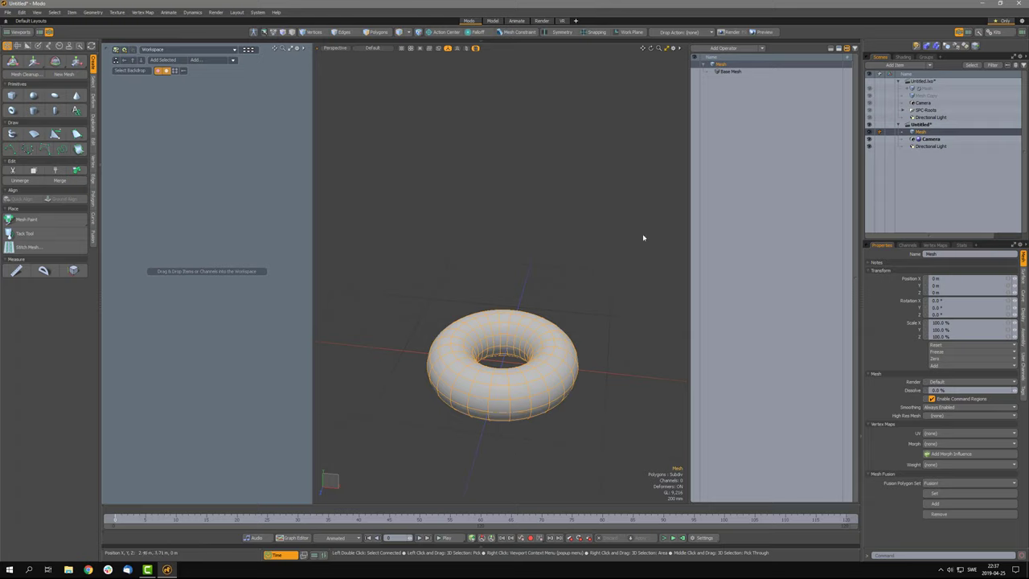
pyautogui.click(723, 49)
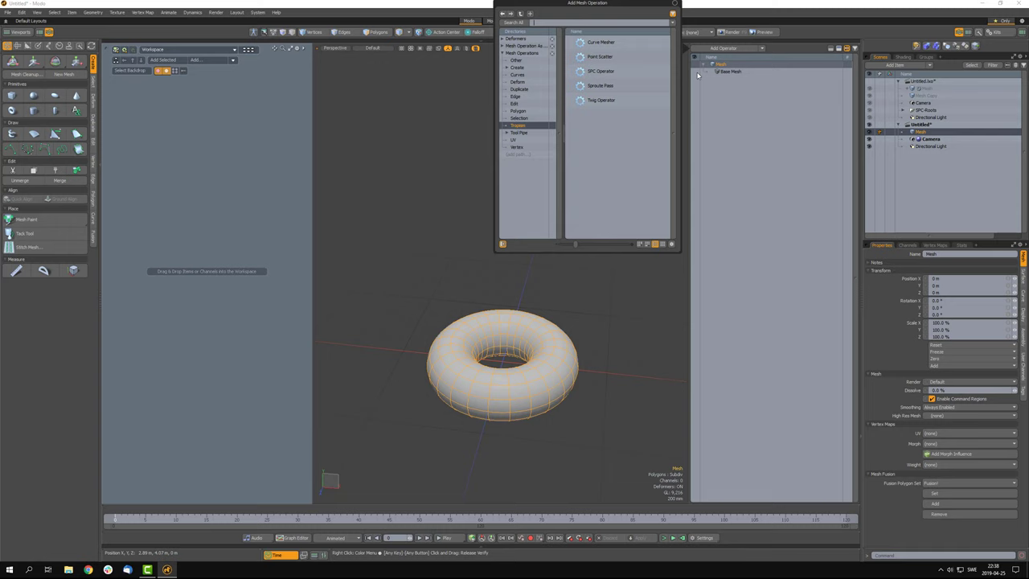
pyautogui.doubleClick(625, 74)
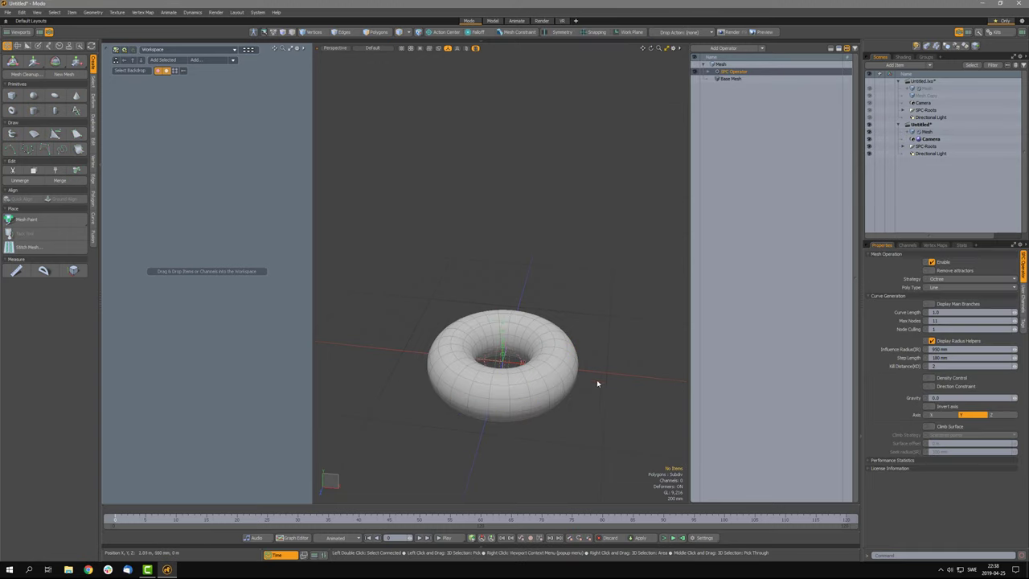
# - Move the SPC-Root along the X axis to about 1.9 m, just outside the torus
pyautogui.keyDown('alt'); pyautogui.moveTo(596, 379); pyautogui.dragTo(542, 409); pyautogui.keyUp('alt')
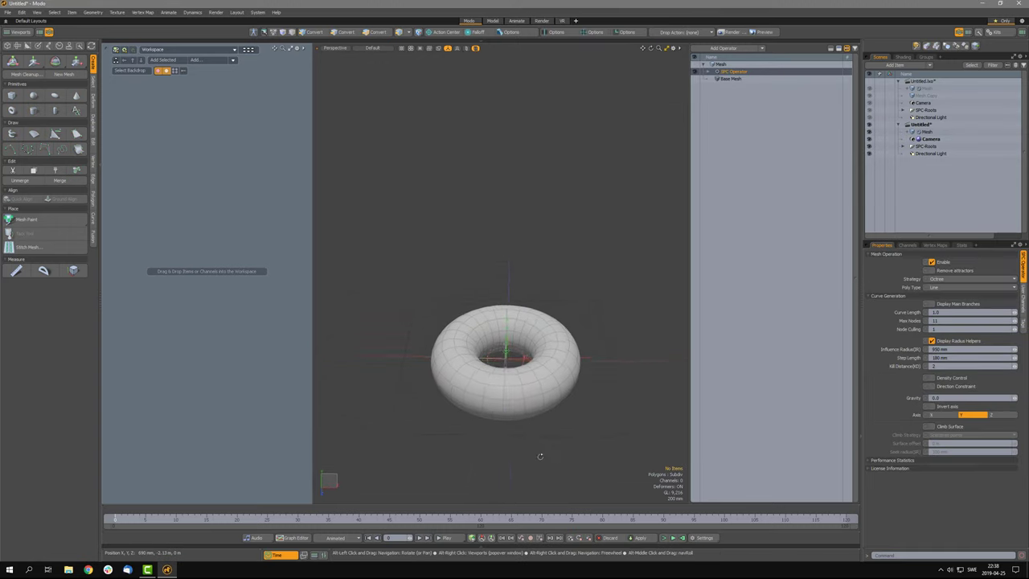
pyautogui.click(518, 355)
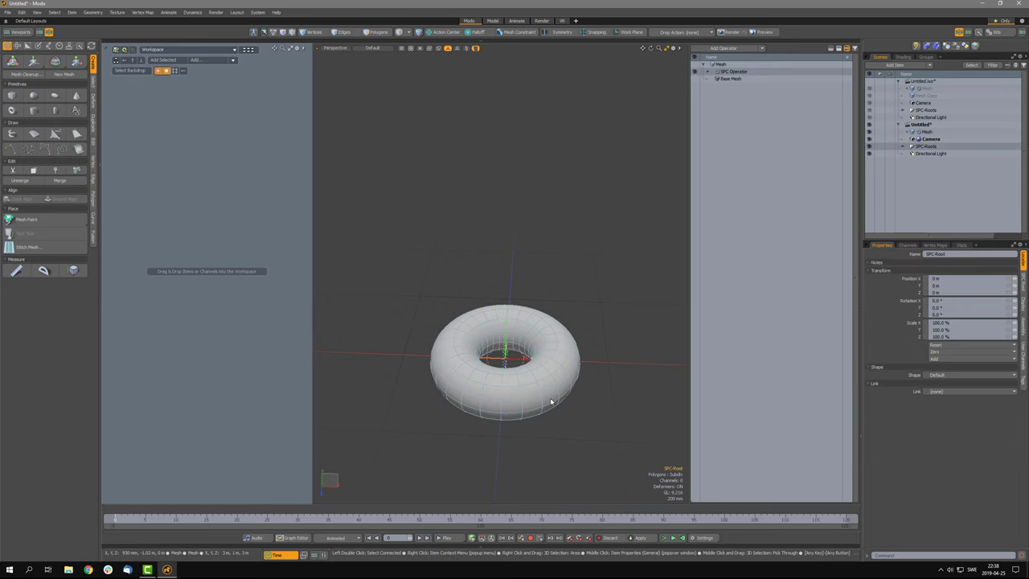
pyautogui.press('w')
pyautogui.moveTo(537, 364); pyautogui.dragTo(561, 412)
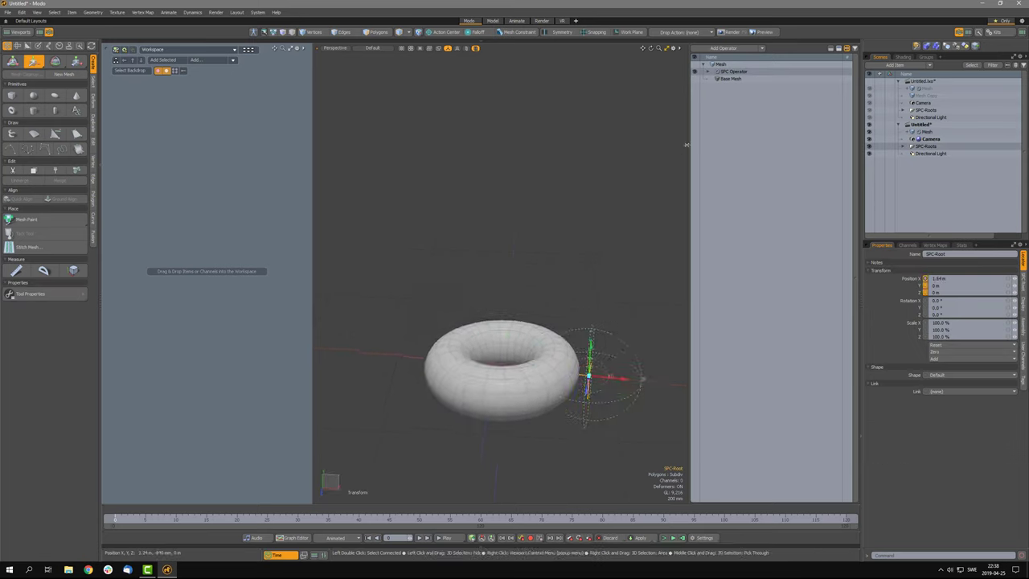
# - Enable Climb Surface on the torus's SPC Operator and set its Climb Strategy to Local mesh points
pyautogui.click(758, 72)
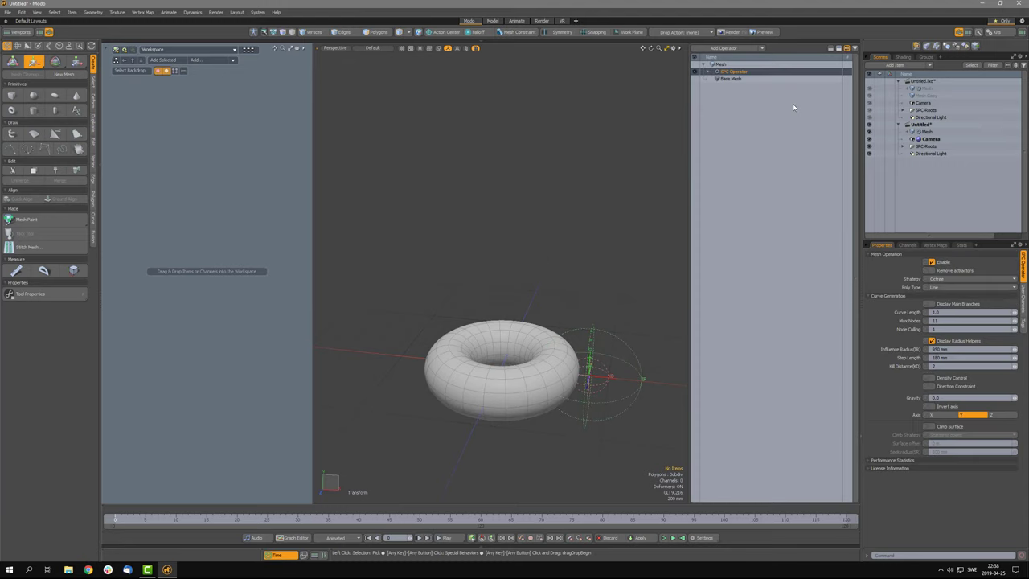
pyautogui.click(931, 427)
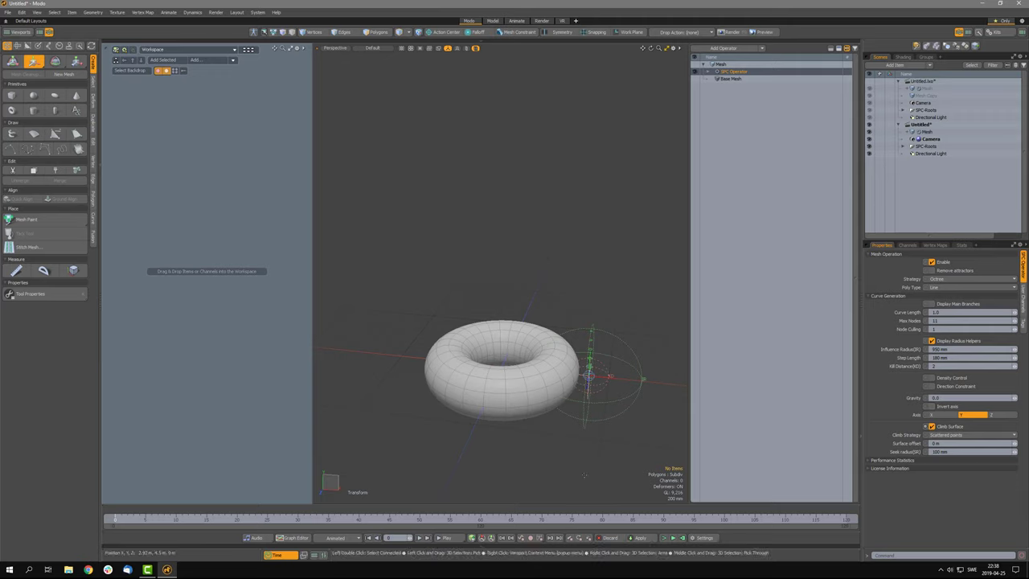
pyautogui.click(947, 435)
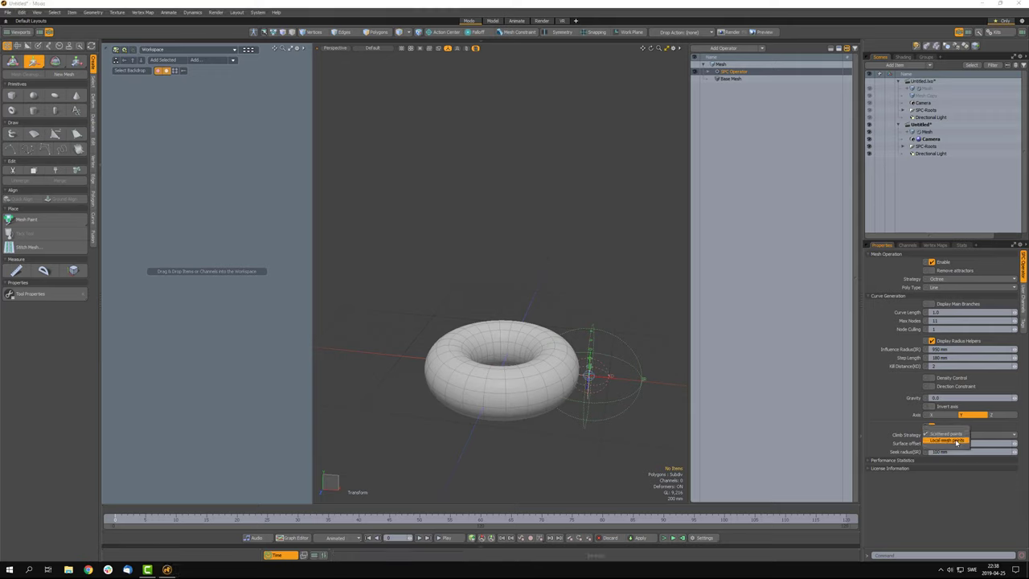
pyautogui.click(955, 440)
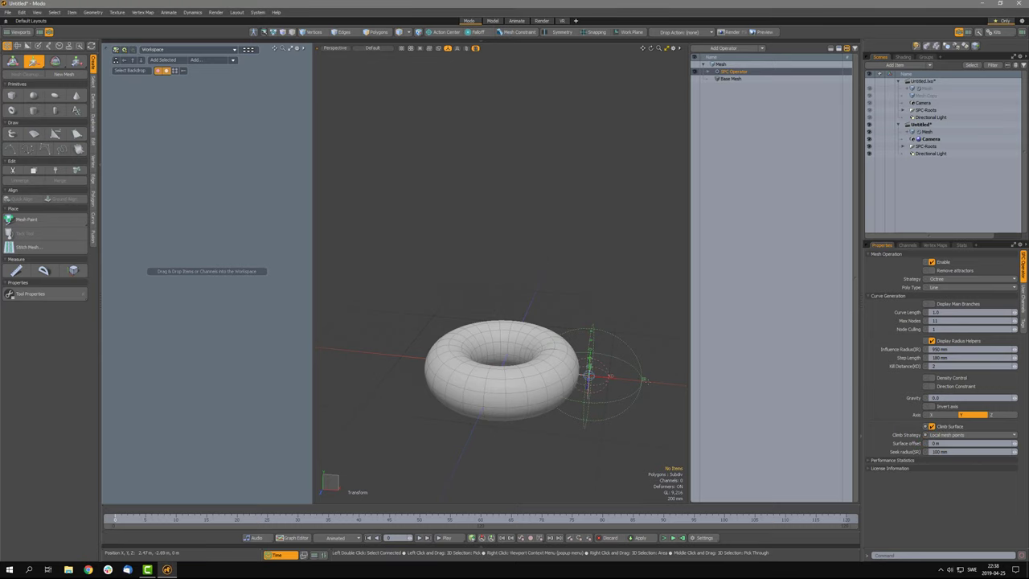
# - View the curves inside the torus and add a Curve Mesher operation above the SPC Operator
pyautogui.keyDown('alt'); pyautogui.moveTo(537, 415); pyautogui.dragTo(536, 328); pyautogui.keyUp('alt')
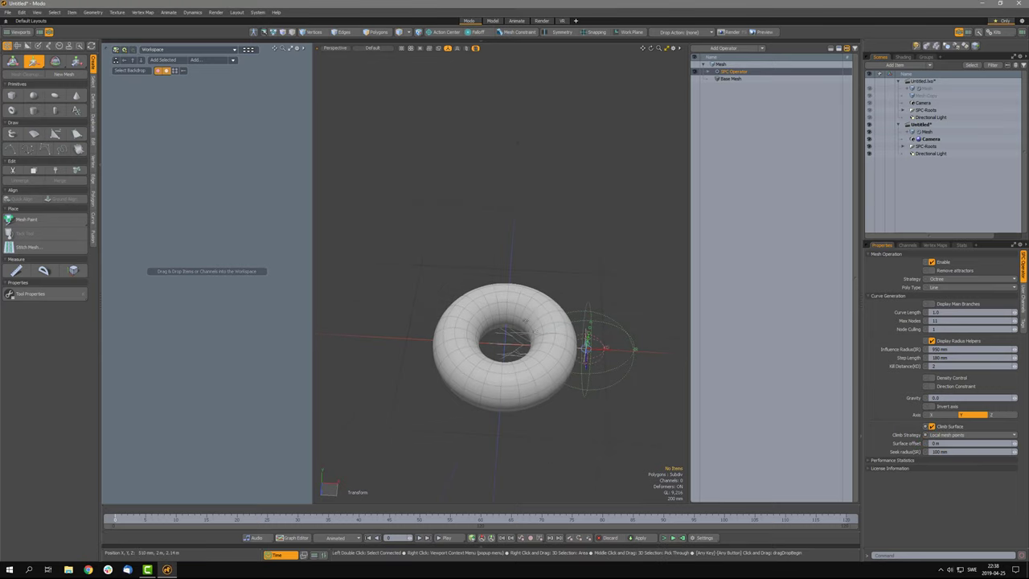
pyautogui.scroll(3, 532, 409)
pyautogui.keyDown('alt'); pyautogui.moveTo(533, 410); pyautogui.dragTo(535, 434); pyautogui.keyUp('alt')
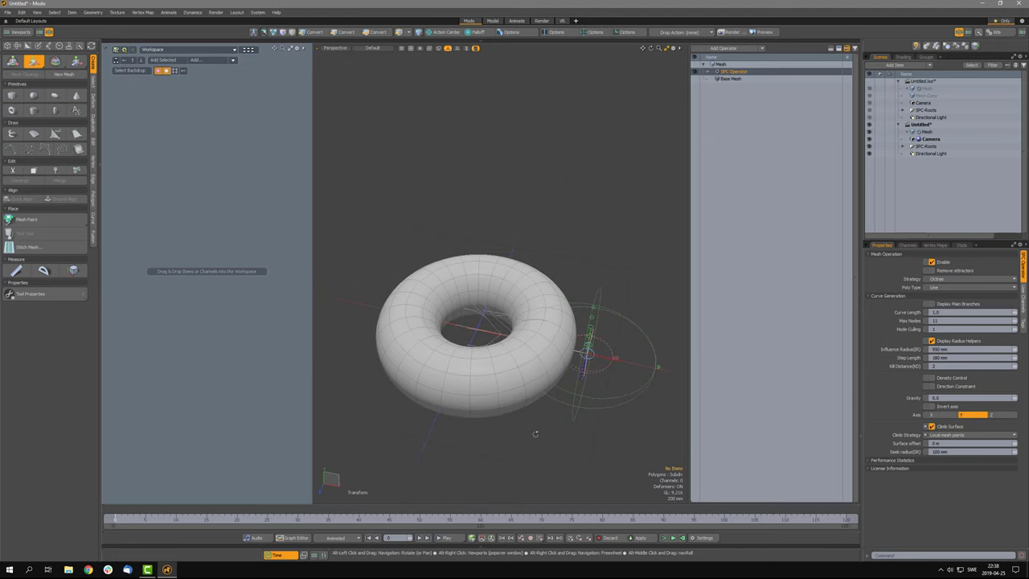
pyautogui.click(724, 48)
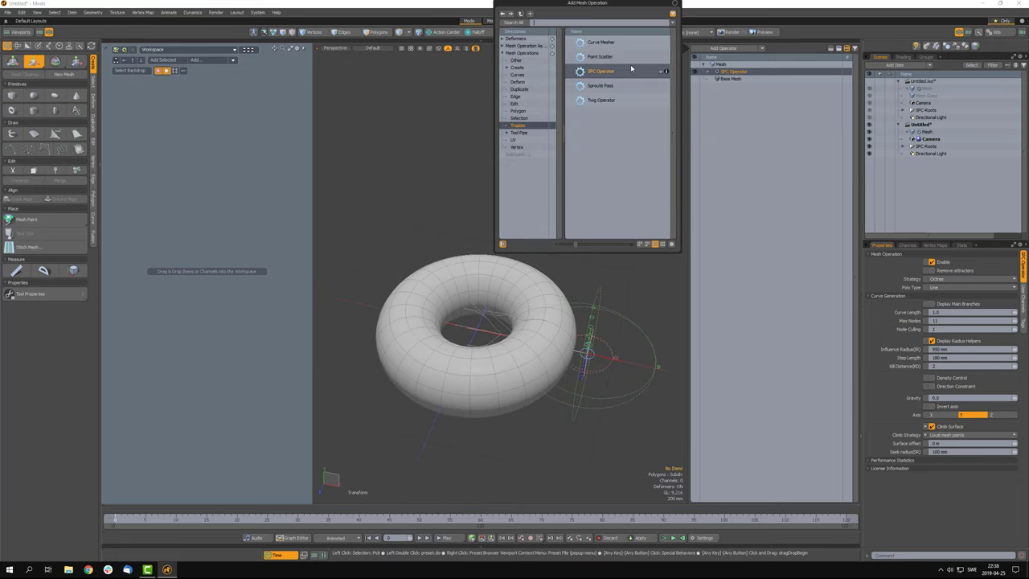
pyautogui.doubleClick(607, 46)
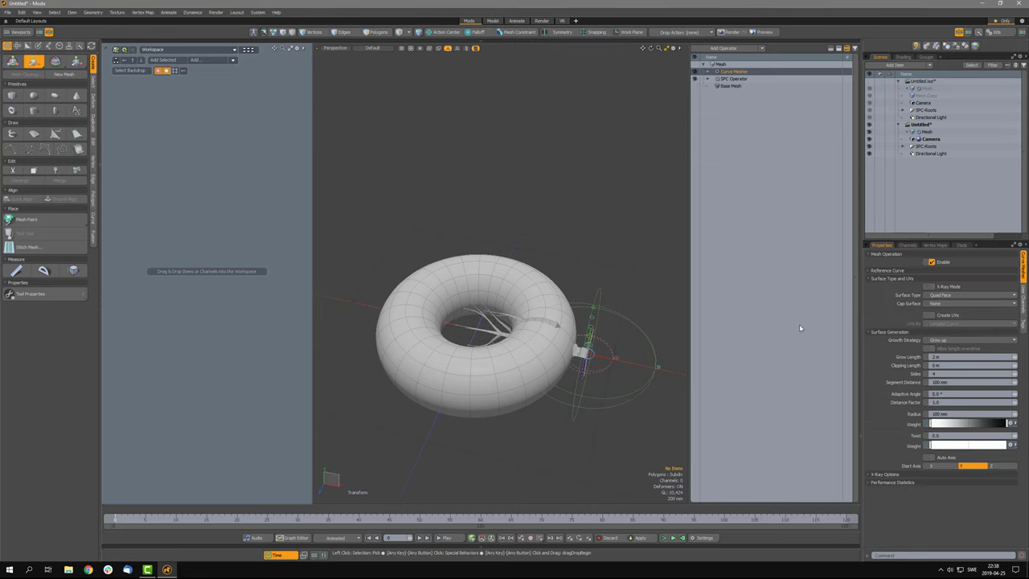
# - Turn on the Curve Mesher's X-Ray Mode and set its Segment Distance to 25 mm
pyautogui.click(931, 286)
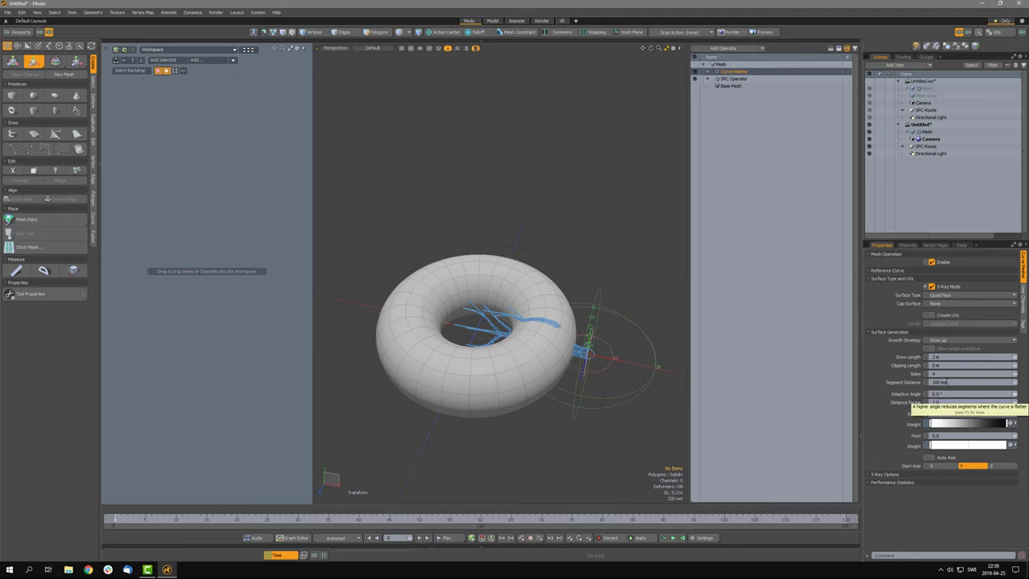
pyautogui.moveTo(940, 382); pyautogui.dragTo(835, 393)
pyautogui.write('25')
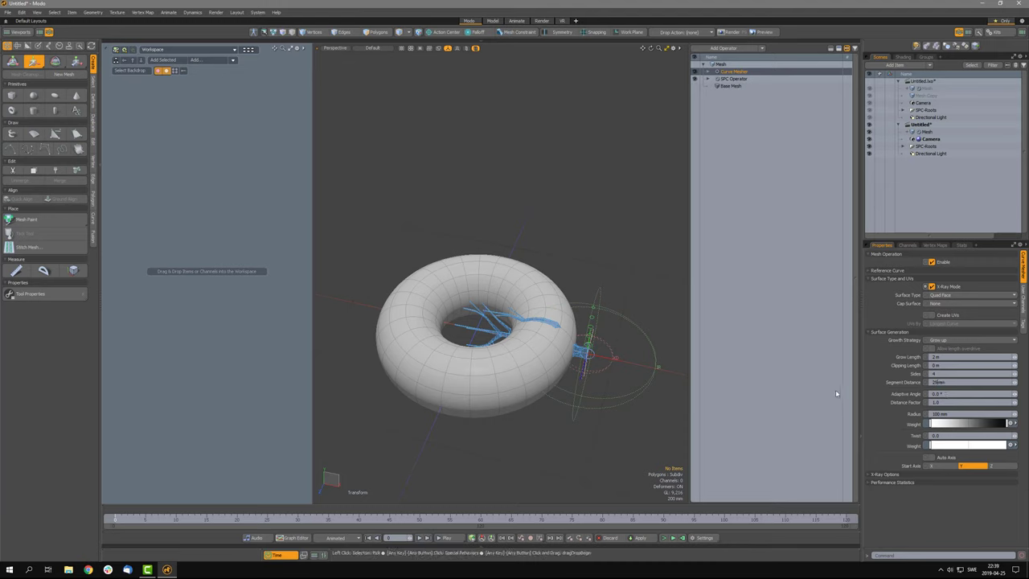
# - Set the Curve Mesher's Segment Distance and Radius both to 50 mm
pyautogui.press('Return')
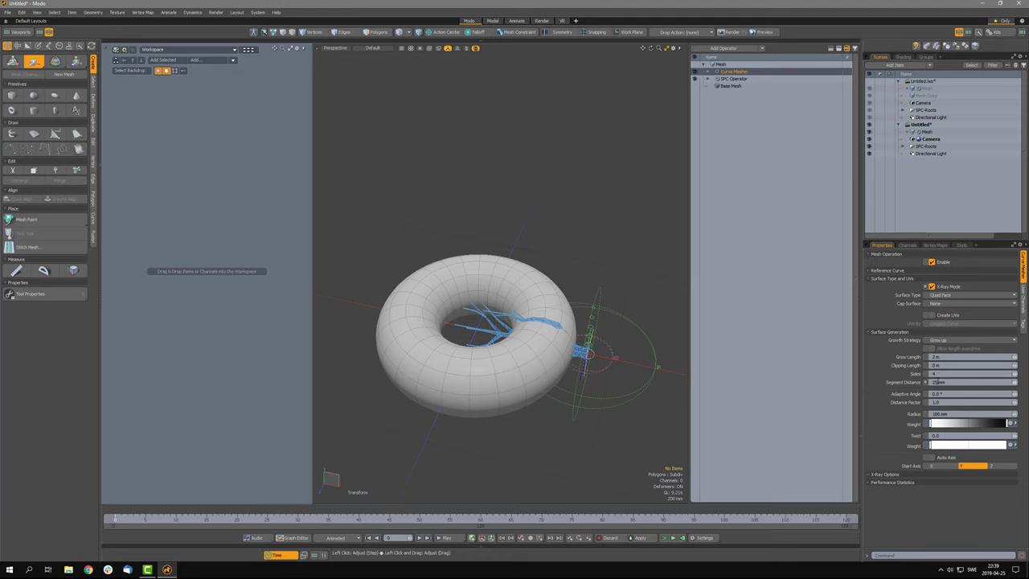
pyautogui.doubleClick(937, 414)
pyautogui.write('50mm')
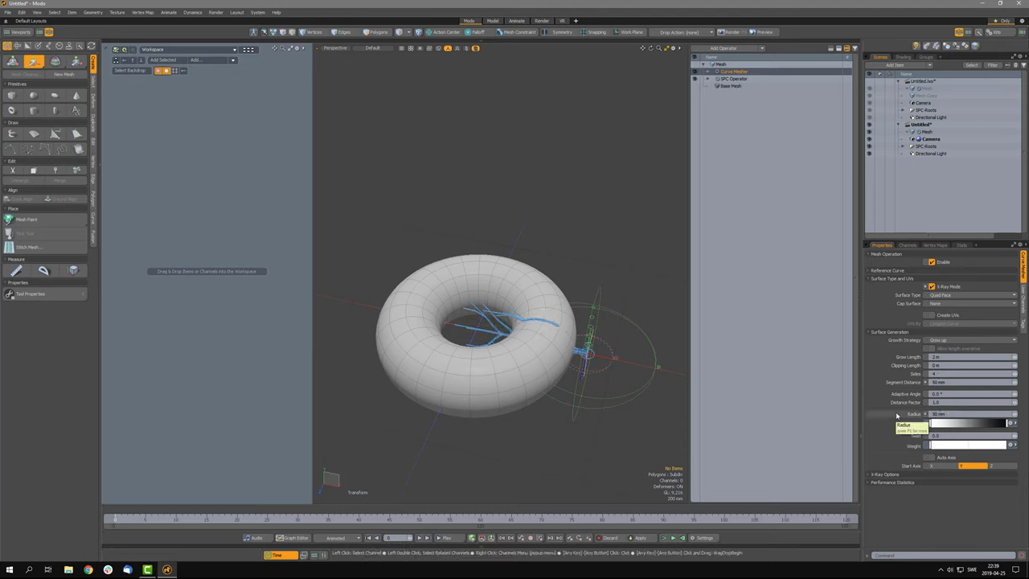
pyautogui.press('Return')
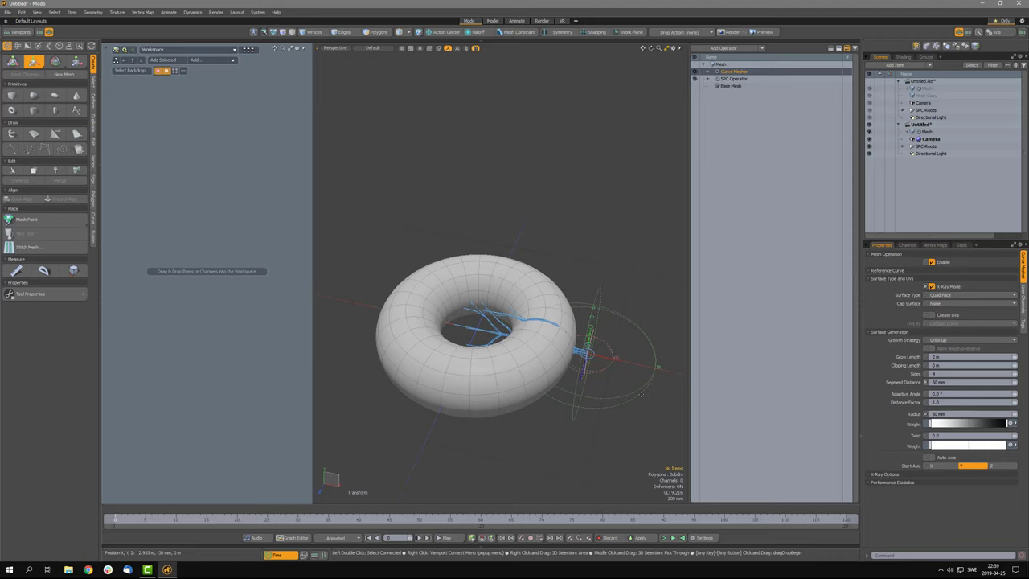
pyautogui.keyDown('alt'); pyautogui.moveTo(640, 395); pyautogui.dragTo(597, 383); pyautogui.keyUp('alt')
pyautogui.keyDown('alt'); pyautogui.moveTo(544, 439); pyautogui.dragTo(566, 456); pyautogui.keyUp('alt')
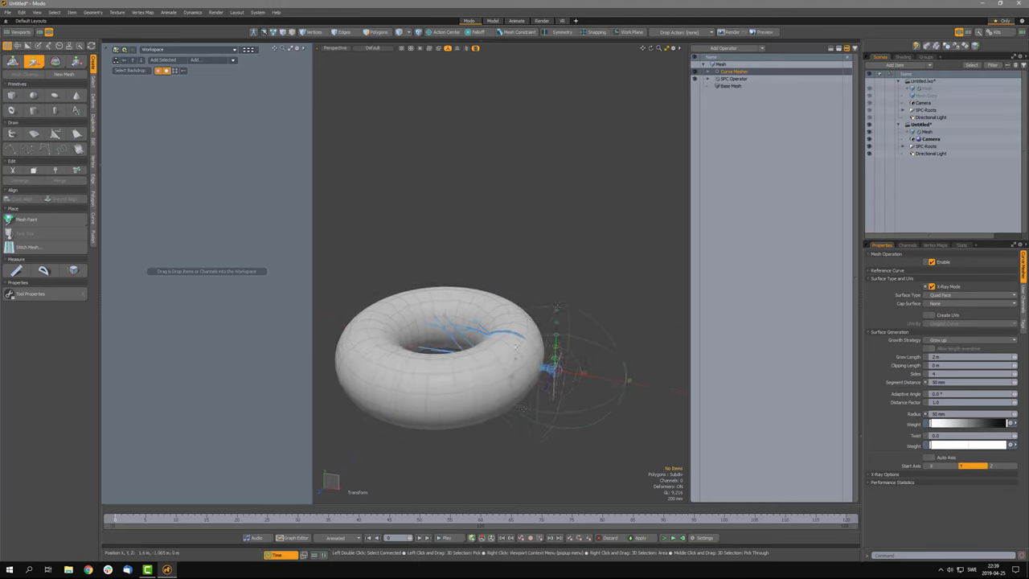
# - Reduce the SPC Operator's Step Length to about 92 mm and lower its Influence Radius
pyautogui.click(752, 79)
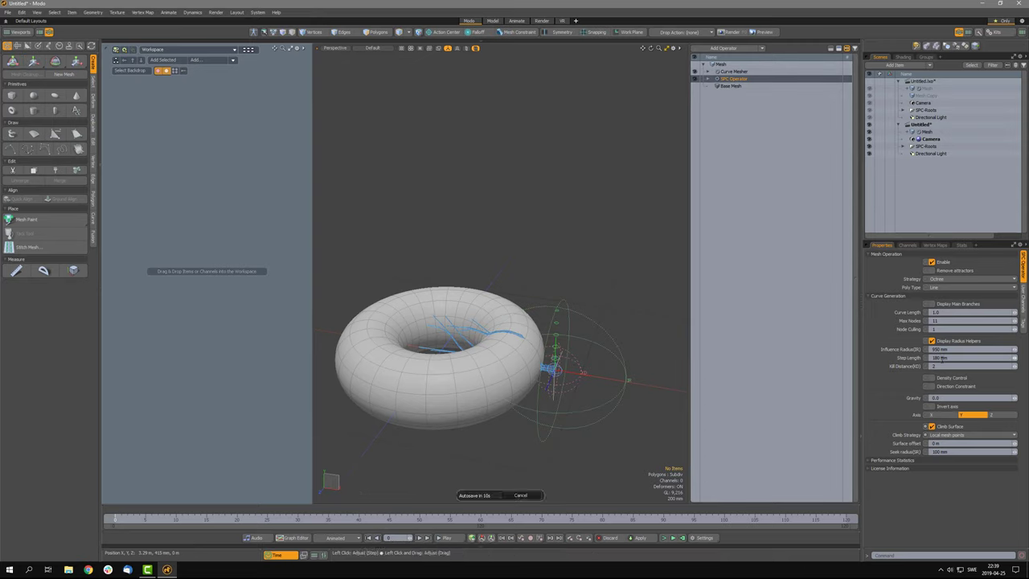
pyautogui.moveTo(1014, 358); pyautogui.dragTo(1015, 358)
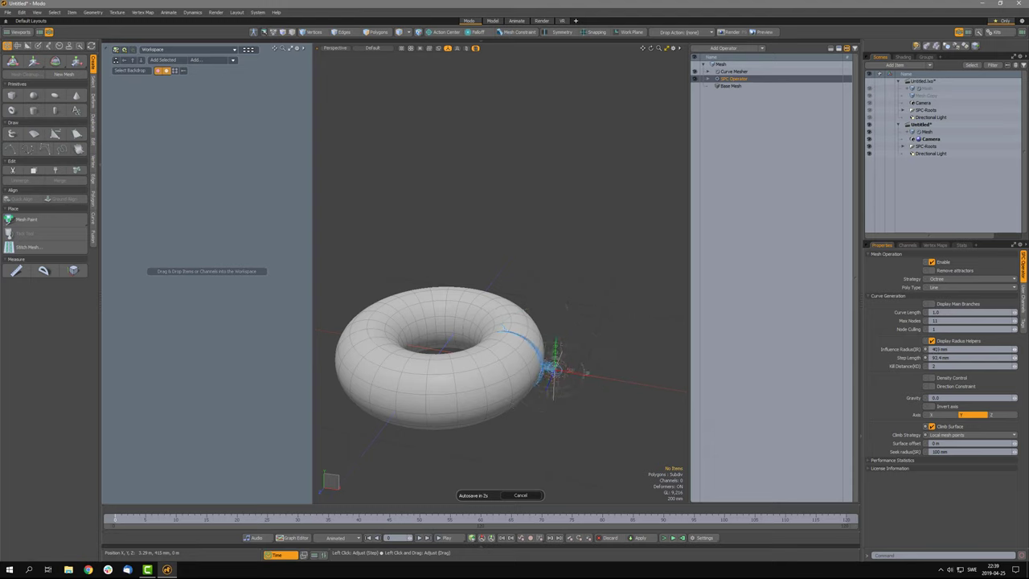
pyautogui.moveTo(1014, 348); pyautogui.dragTo(1014, 349)
# - Move the SPC-Root beside the torus's outer surface, to about X 1.63 m and Z 120 mm
pyautogui.click(565, 394)
pyautogui.keyDown('alt'); pyautogui.moveTo(534, 398); pyautogui.dragTo(501, 390); pyautogui.keyUp('alt')
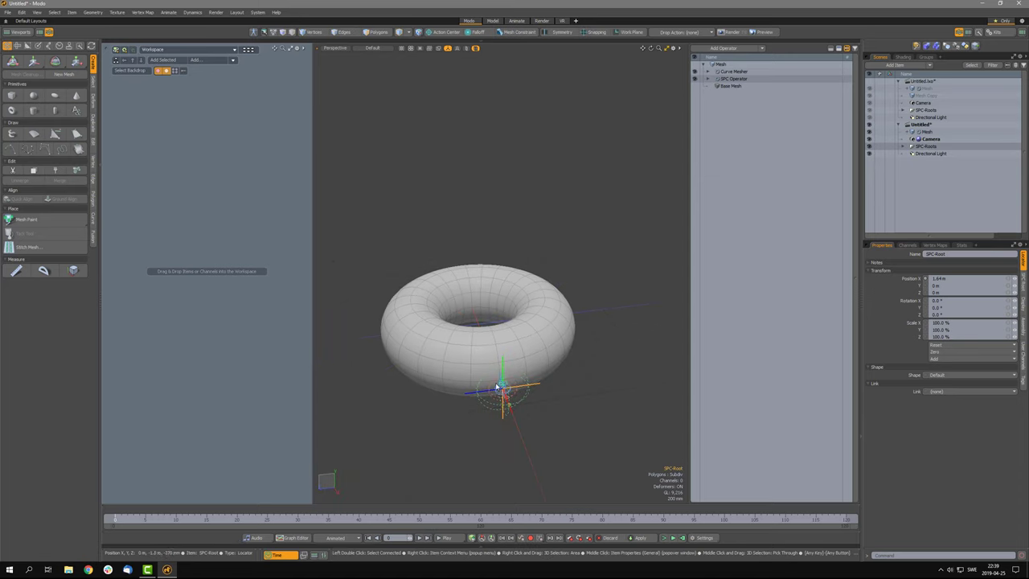
pyautogui.scroll(3, 500, 386)
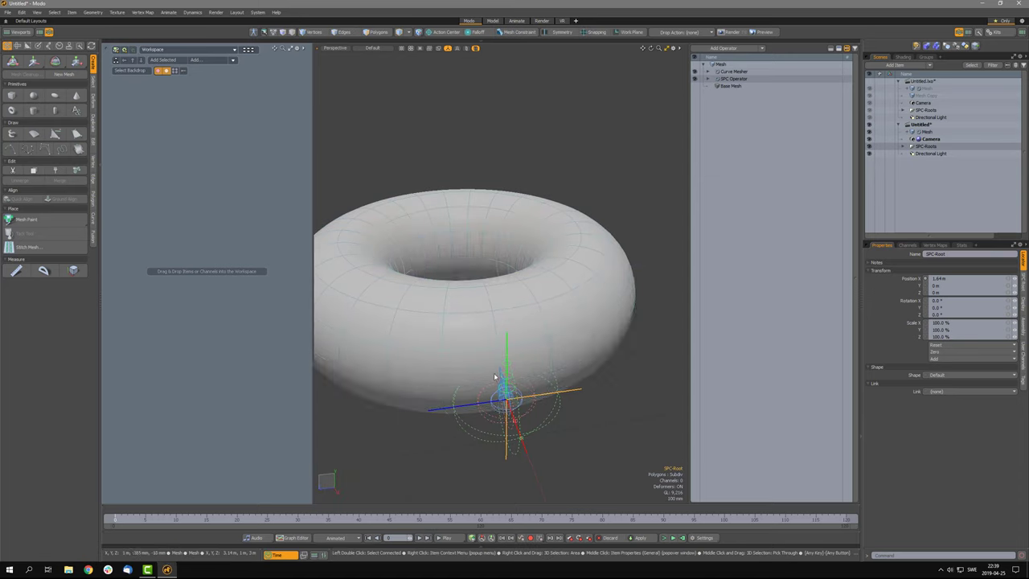
pyautogui.keyDown('alt'); pyautogui.moveTo(496, 352); pyautogui.dragTo(582, 440); pyautogui.keyUp('alt')
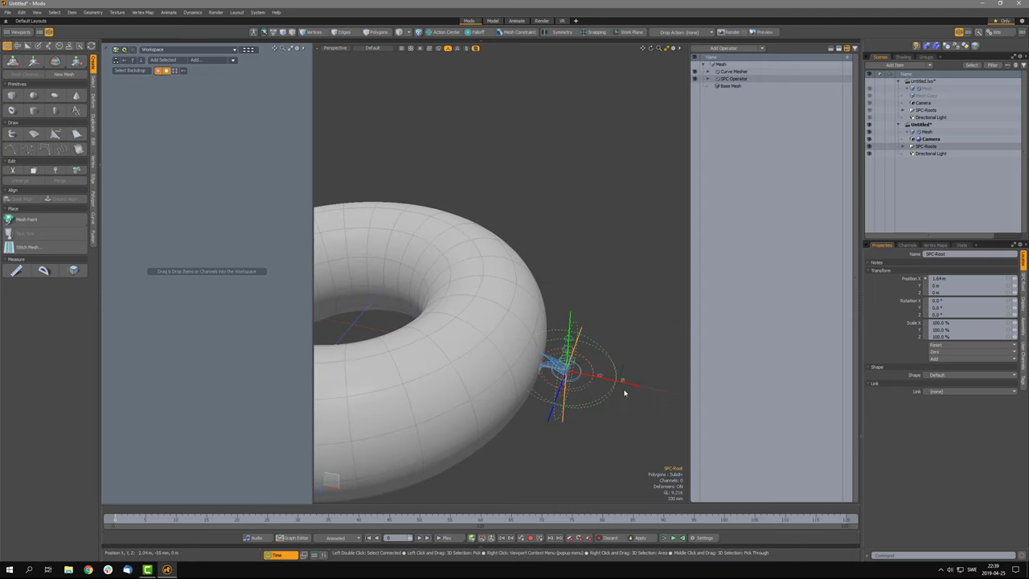
pyautogui.press('w')
pyautogui.moveTo(589, 400); pyautogui.dragTo(583, 407)
pyautogui.keyDown('alt'); pyautogui.moveTo(550, 459); pyautogui.dragTo(527, 463); pyautogui.keyUp('alt')
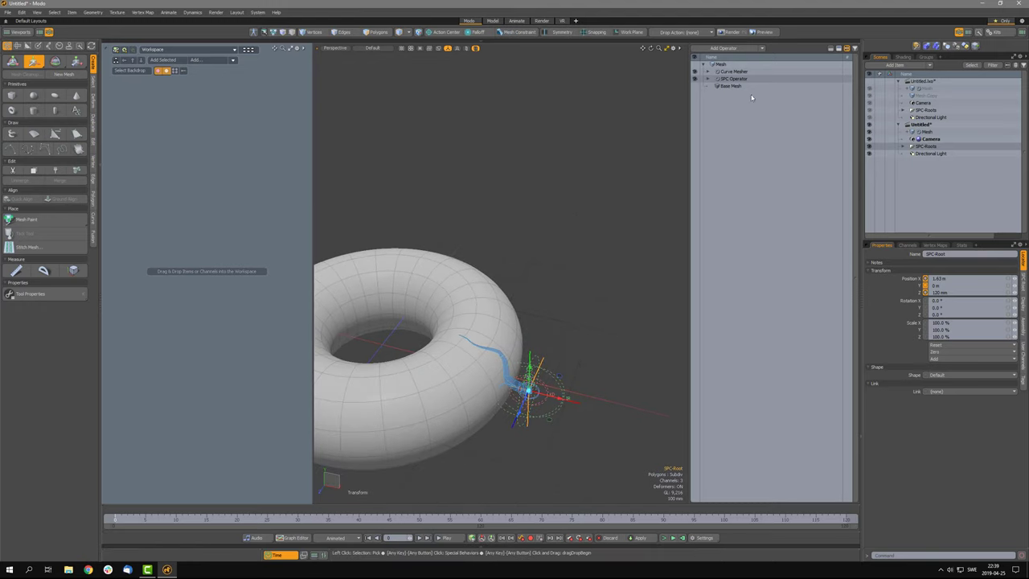
# - Set the SPC Operator's Surface offset to 20 mm and raise Max Nodes to 44
pyautogui.click(733, 78)
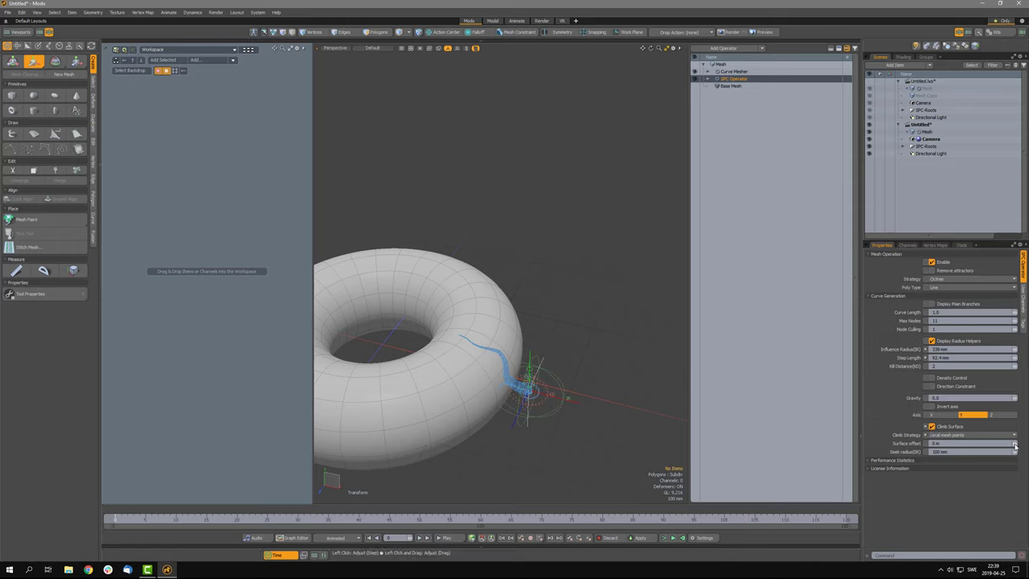
pyautogui.moveTo(1009, 443); pyautogui.dragTo(1015, 454)
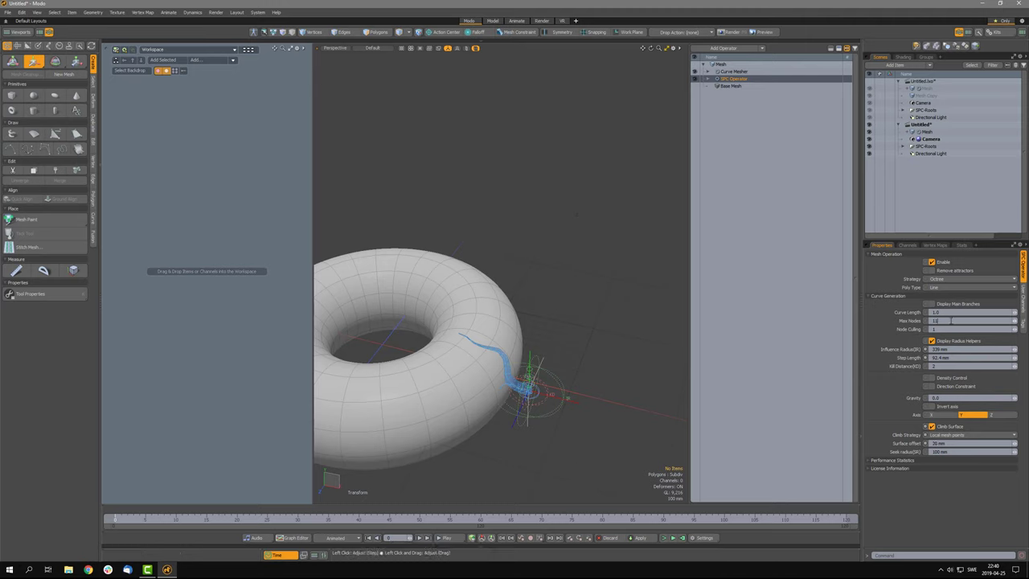
pyautogui.scroll(14, 951, 320)
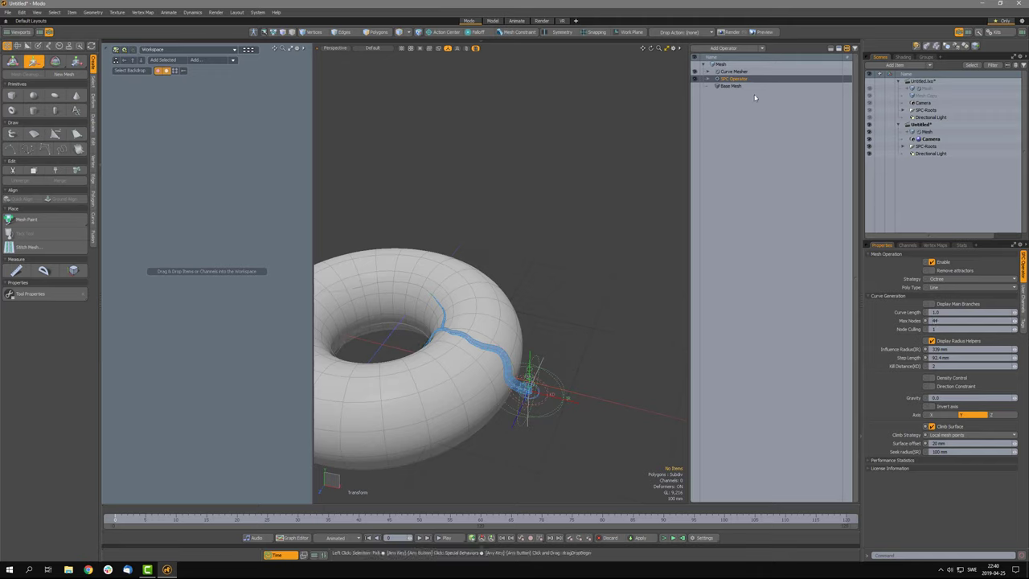
# - Change the Curve Mesher's Growth Strategy to Full Length
pyautogui.click(733, 71)
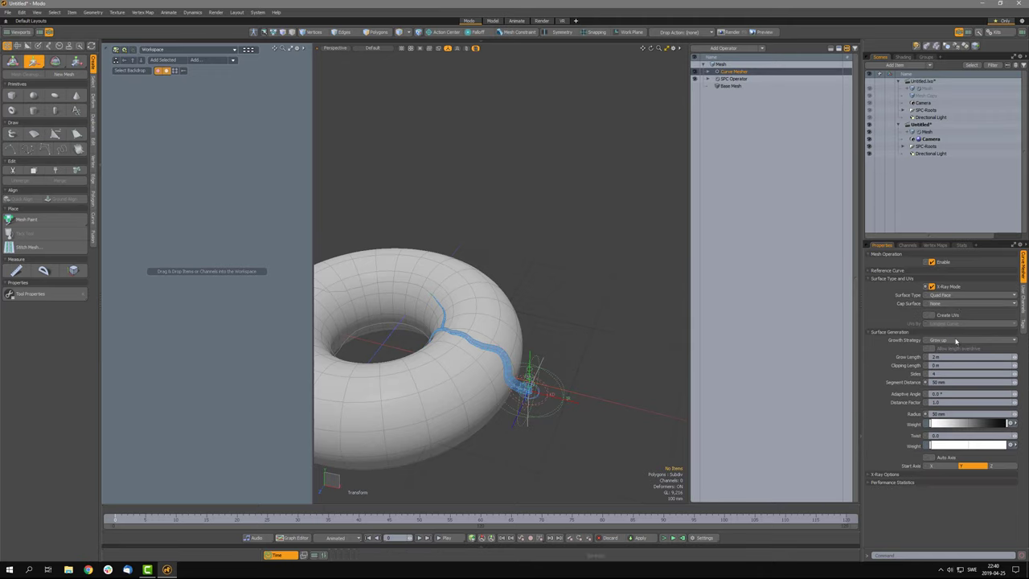
pyautogui.click(952, 340)
pyautogui.click(955, 352)
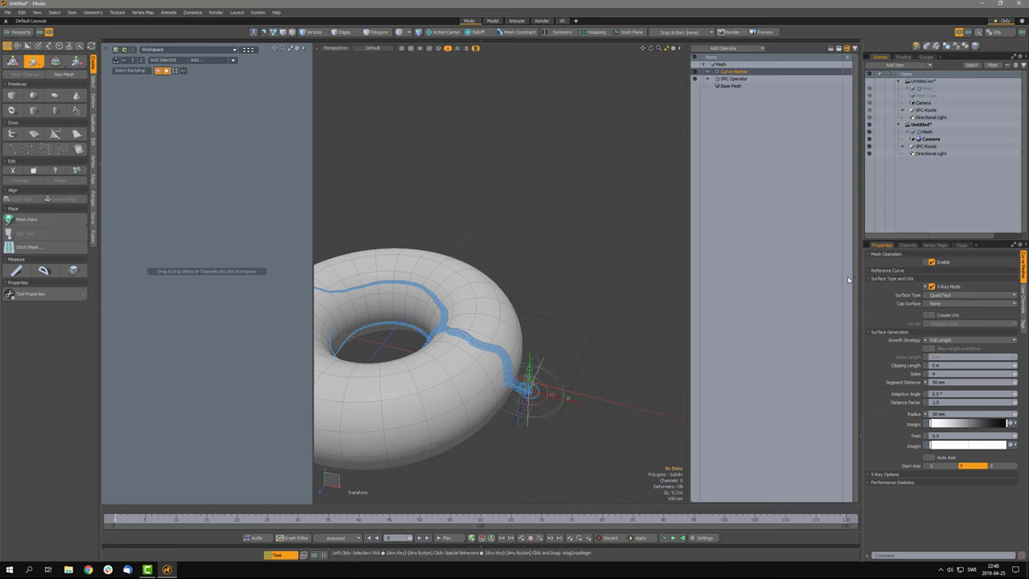
# - Move the SPC-Root around the torus's outer side to about X 1.59 m, Y 325 mm, Z -410 mm
pyautogui.click(737, 80)
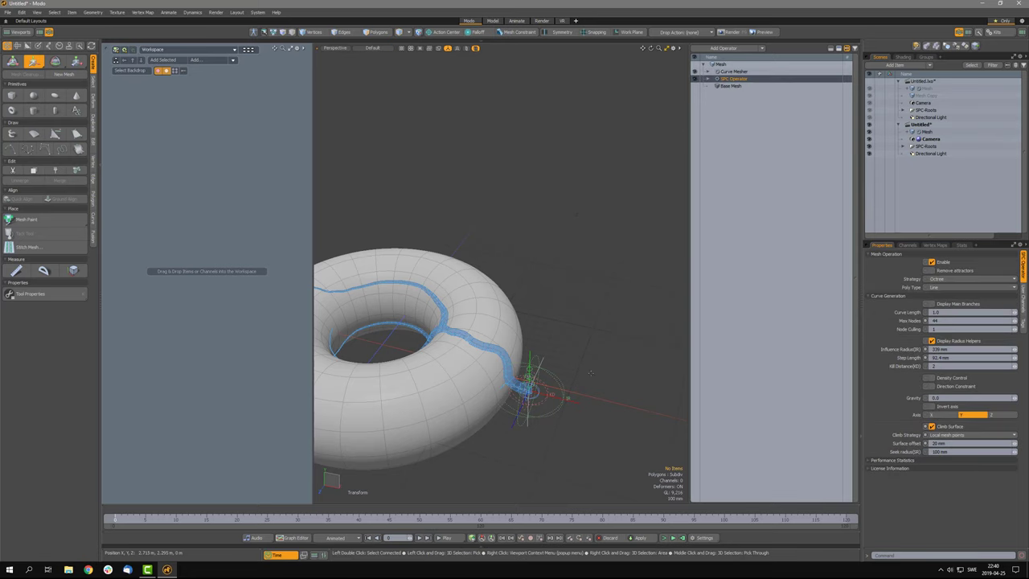
pyautogui.keyDown('alt'); pyautogui.moveTo(466, 434); pyautogui.dragTo(511, 378); pyautogui.keyUp('alt')
pyautogui.press('space')
pyautogui.click(576, 377)
pyautogui.press('w')
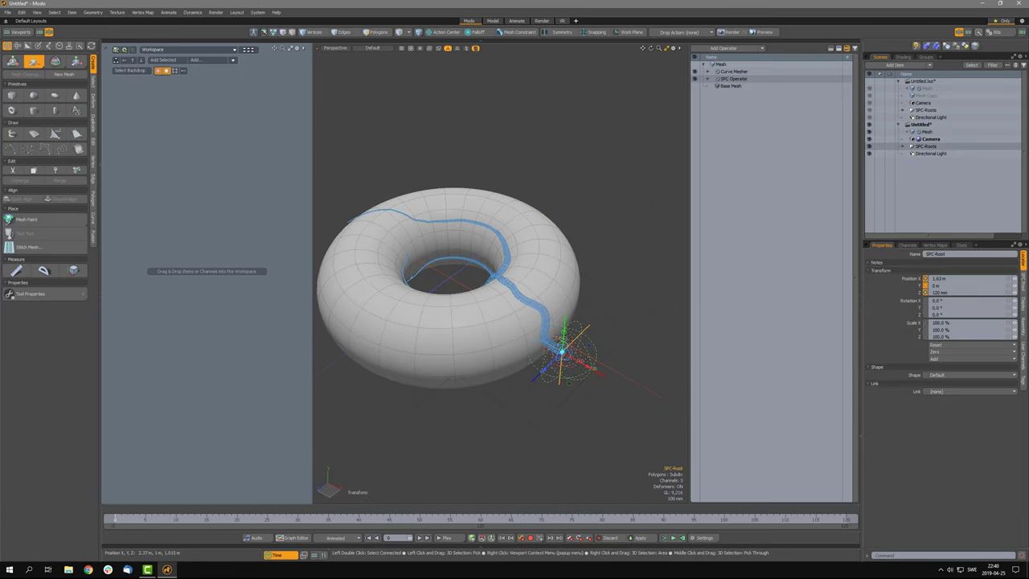
pyautogui.moveTo(576, 378); pyautogui.dragTo(565, 322)
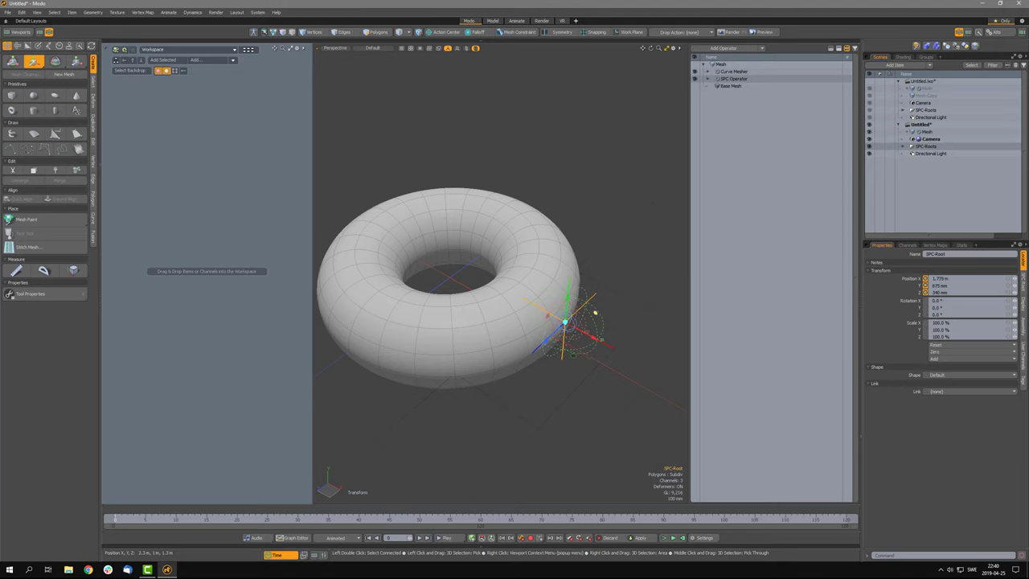
pyautogui.keyDown('alt'); pyautogui.moveTo(525, 396); pyautogui.dragTo(585, 384); pyautogui.keyUp('alt')
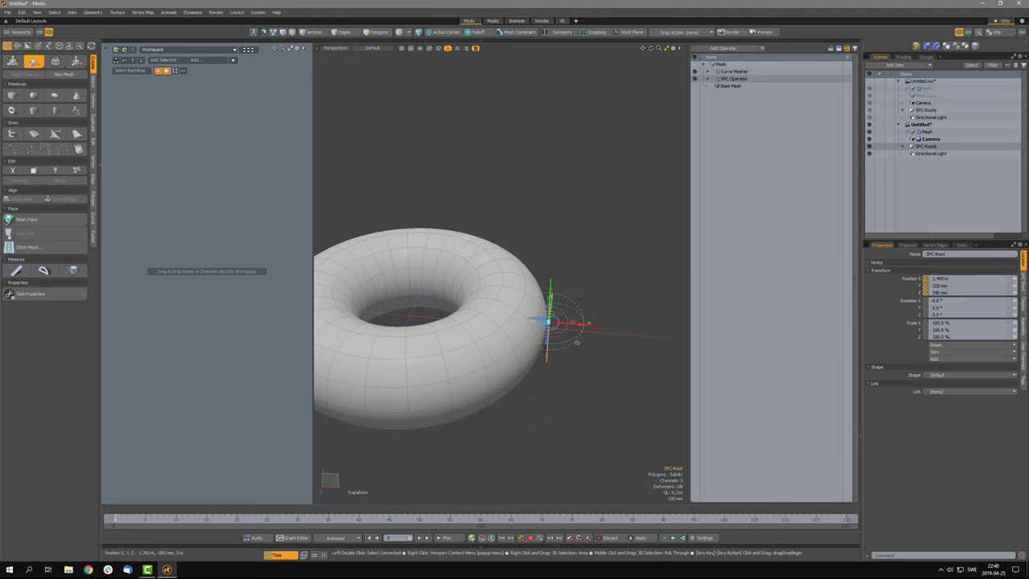
pyautogui.moveTo(574, 344); pyautogui.dragTo(536, 345)
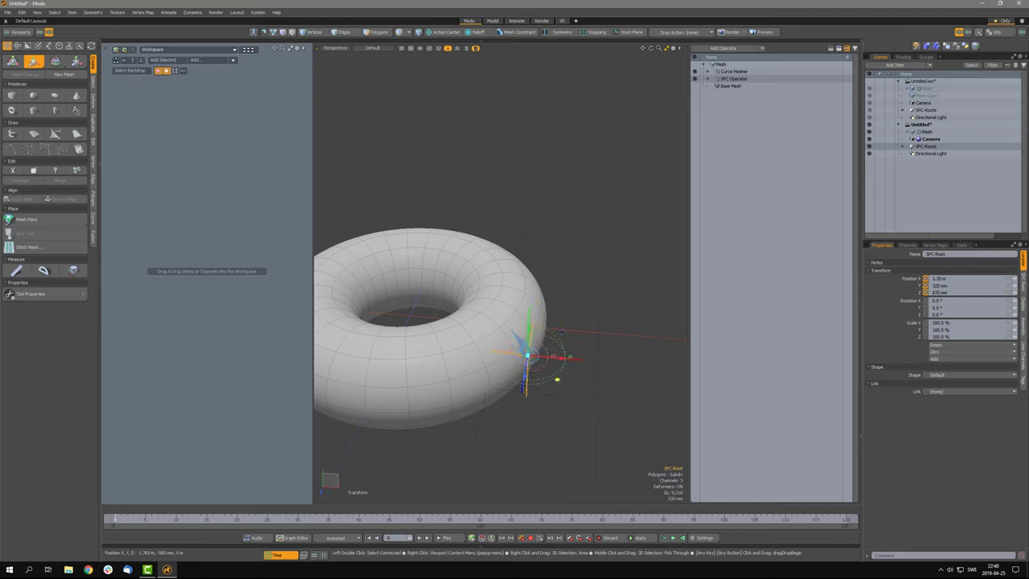
pyautogui.moveTo(556, 390); pyautogui.dragTo(593, 359)
pyautogui.keyDown('alt'); pyautogui.moveTo(547, 403); pyautogui.dragTo(620, 378); pyautogui.keyUp('alt')
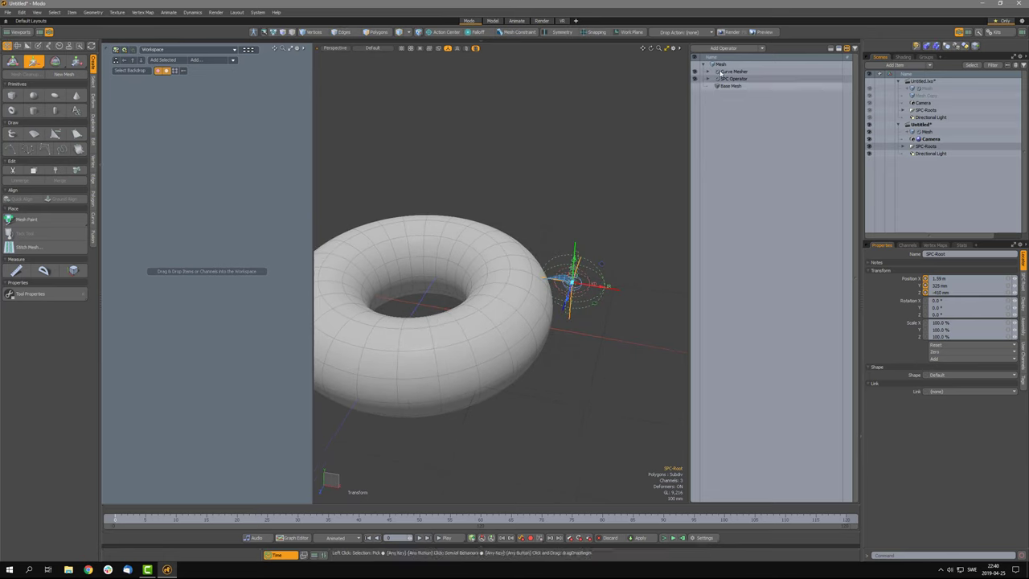
# - Subdivide the torus's Base Mesh once to give the climbing curves denser mesh points
pyautogui.click(731, 86)
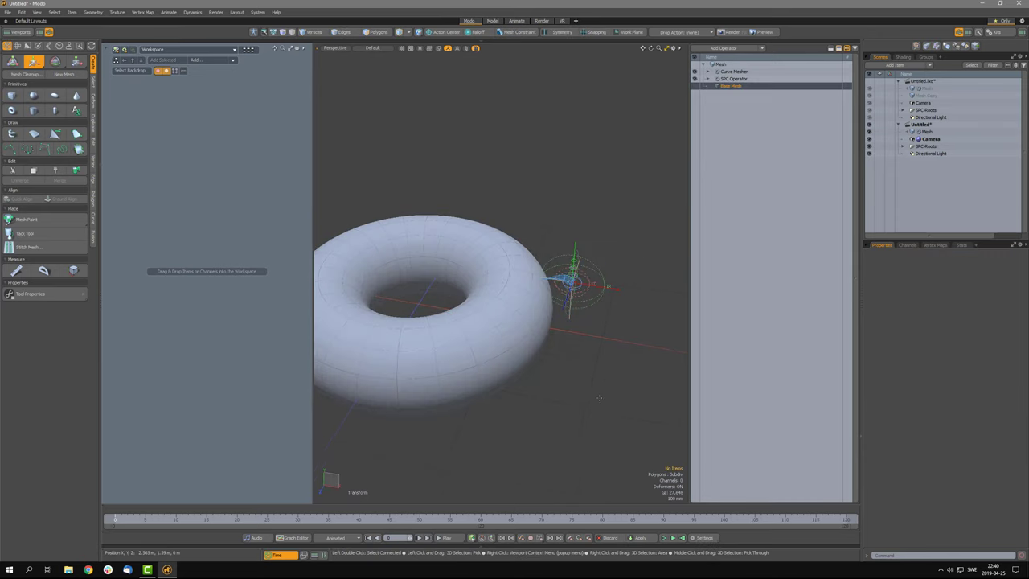
pyautogui.keyDown('alt'); pyautogui.moveTo(577, 395); pyautogui.dragTo(521, 408); pyautogui.keyUp('alt')
pyautogui.click(738, 79)
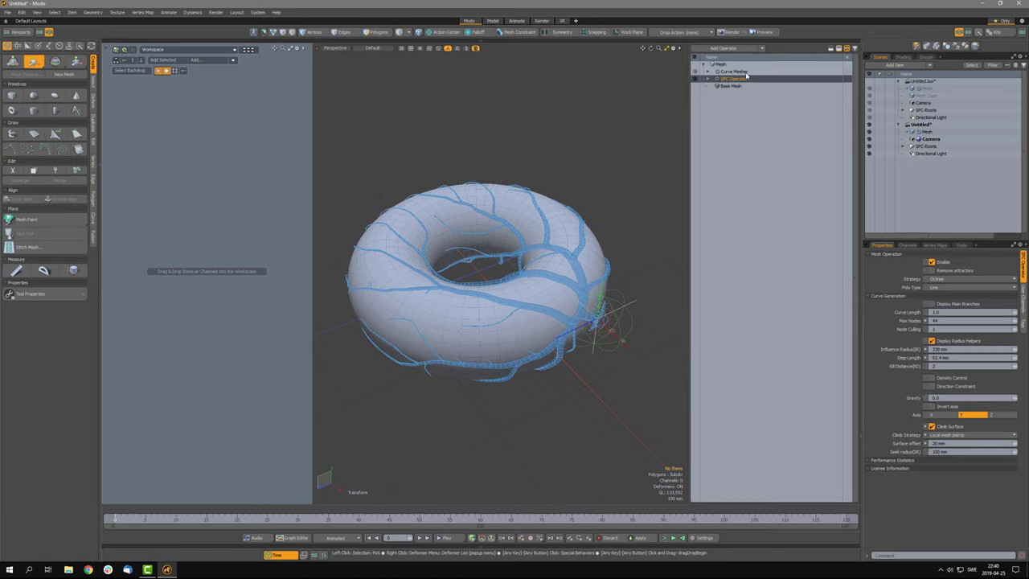
pyautogui.keyDown('alt'); pyautogui.moveTo(554, 418); pyautogui.dragTo(570, 389); pyautogui.keyUp('alt')
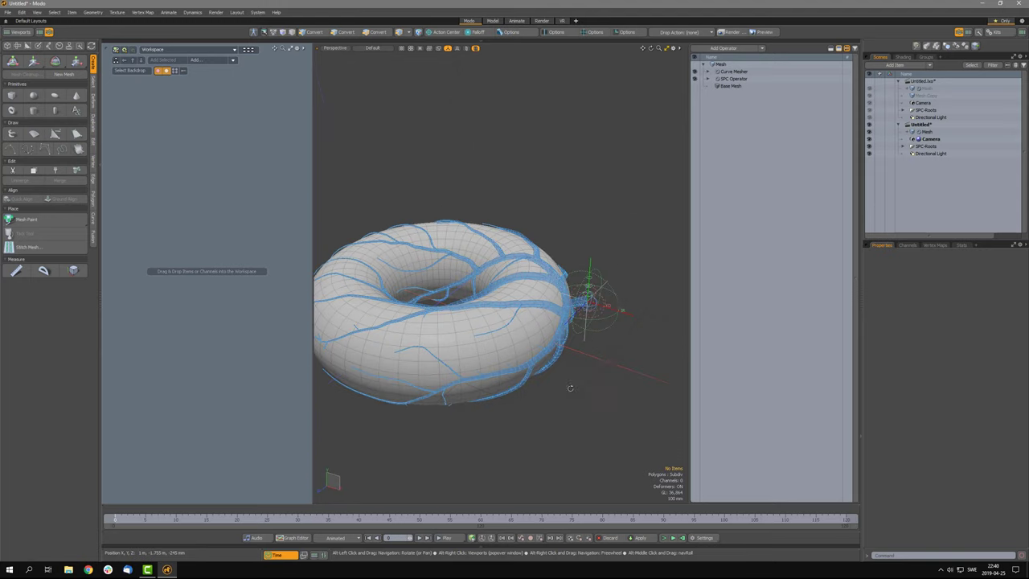
# - Set the SPC Operator's Kill Distance to 1
pyautogui.click(733, 78)
pyautogui.keyDown('alt'); pyautogui.moveTo(582, 361); pyautogui.dragTo(590, 403); pyautogui.keyUp('alt')
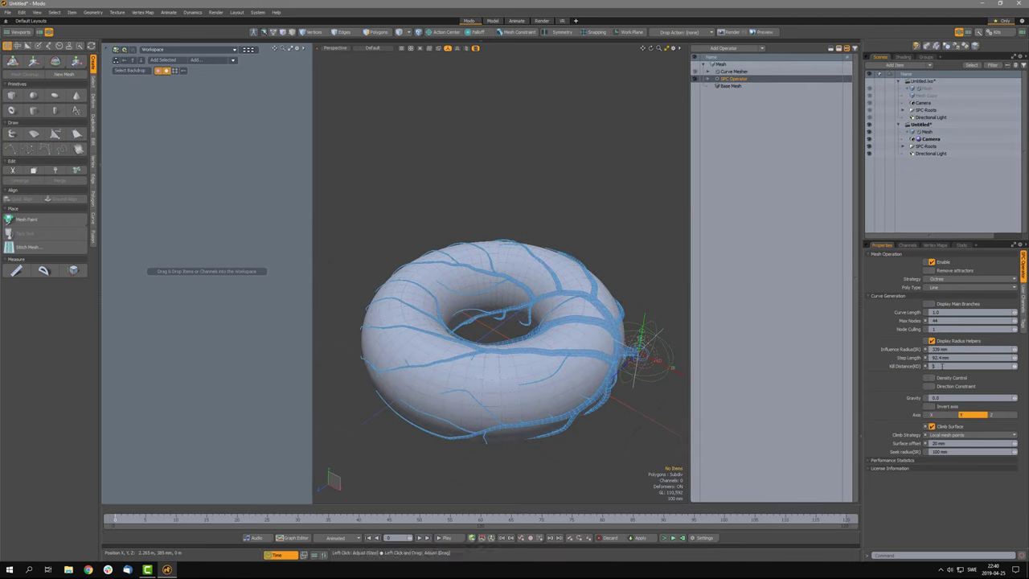
pyautogui.press('Return')
pyautogui.keyDown('alt'); pyautogui.moveTo(664, 416); pyautogui.dragTo(624, 412); pyautogui.keyUp('alt')
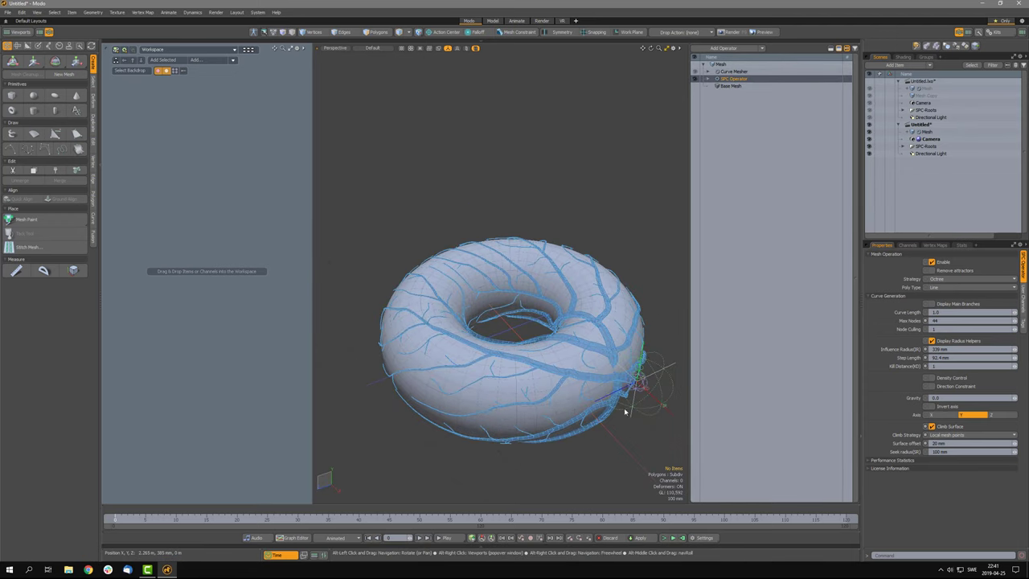
pyautogui.scroll(2, 615, 377)
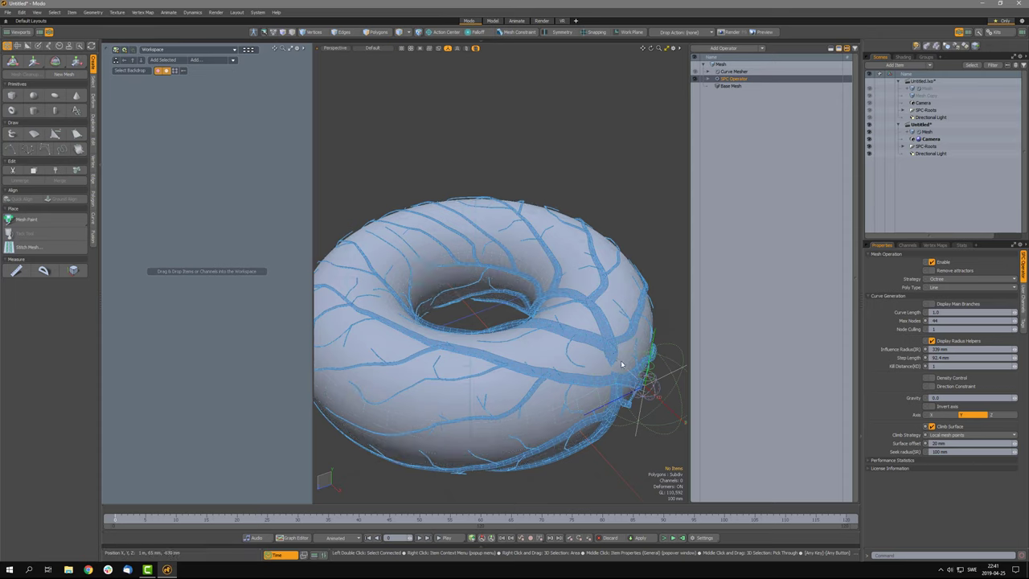
pyautogui.keyDown('alt'); pyautogui.moveTo(622, 364); pyautogui.dragTo(620, 401); pyautogui.keyUp('alt')
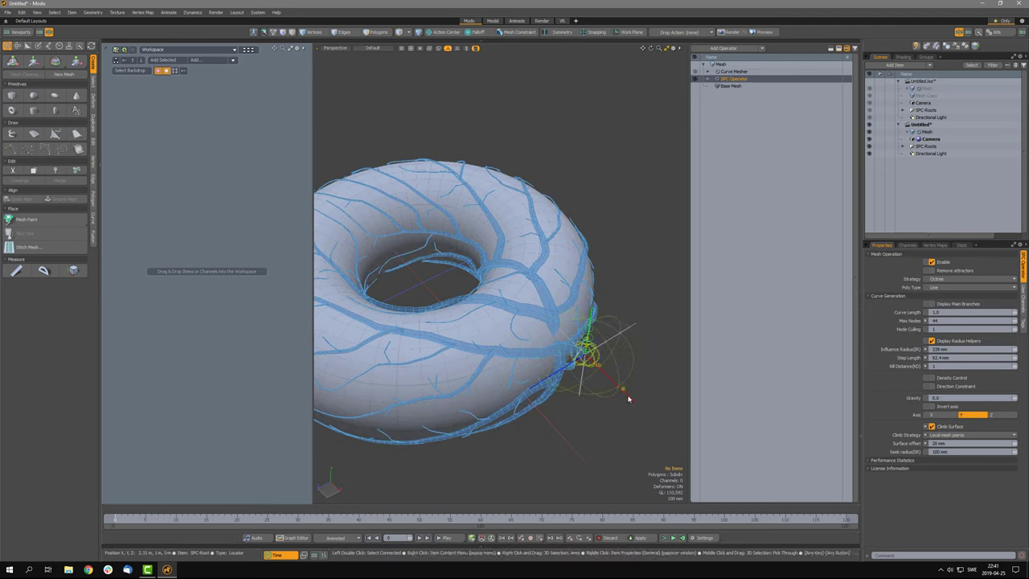
# - Shift the SPC-Root slightly to about X 1.605 m and Z -405 mm beside the torus
pyautogui.click(620, 392)
pyautogui.press('w')
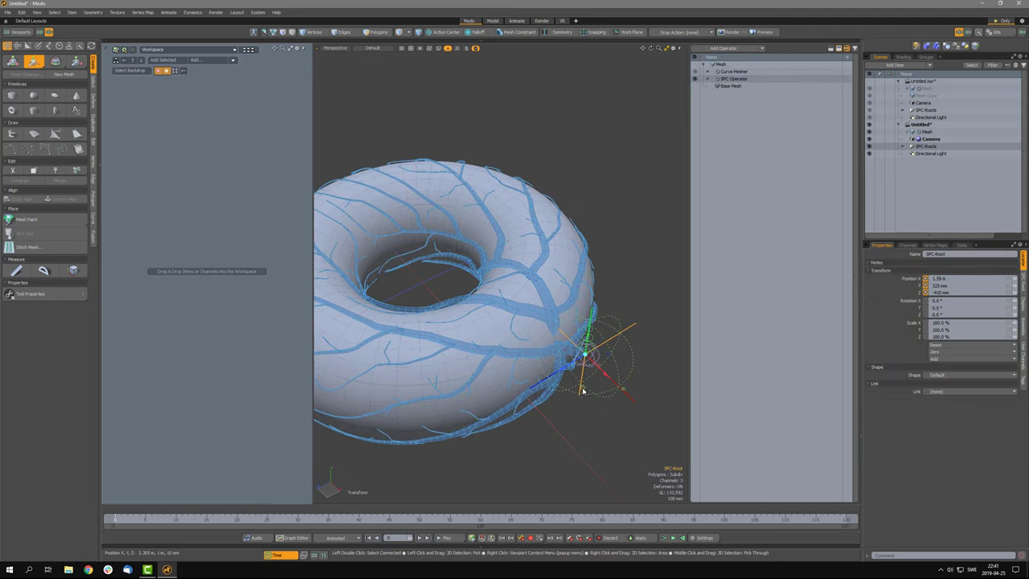
pyautogui.moveTo(584, 391); pyautogui.dragTo(584, 389)
pyautogui.keyDown('alt'); pyautogui.moveTo(550, 443); pyautogui.dragTo(560, 418); pyautogui.keyUp('alt')
pyautogui.scroll(-2, 598, 380)
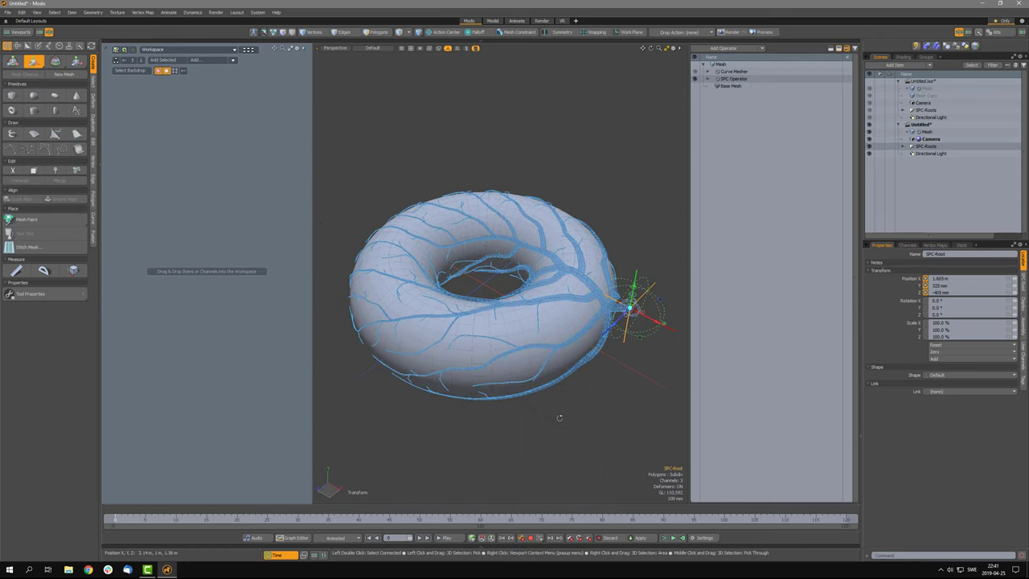
pyautogui.click(731, 86)
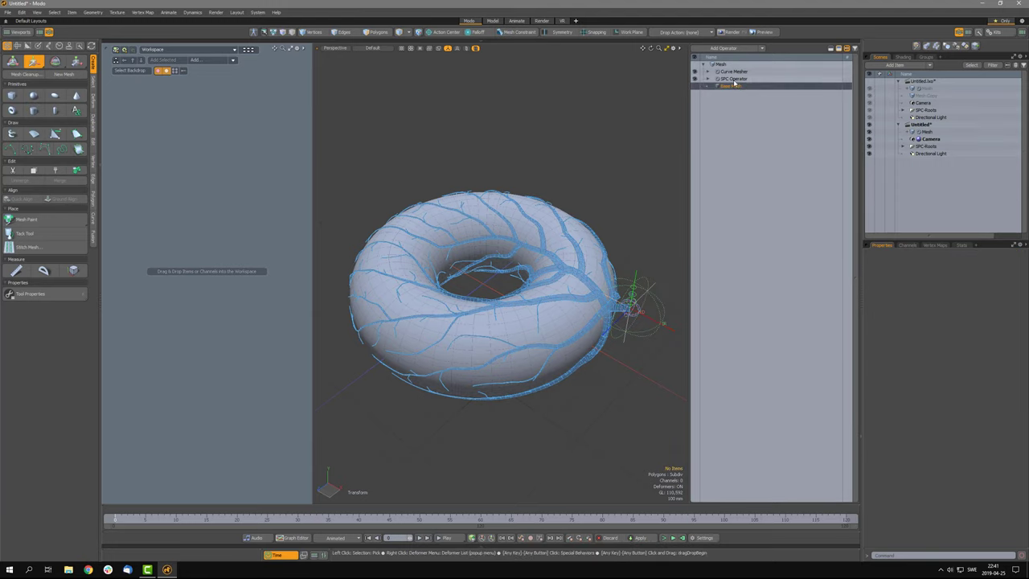
pyautogui.click(733, 80)
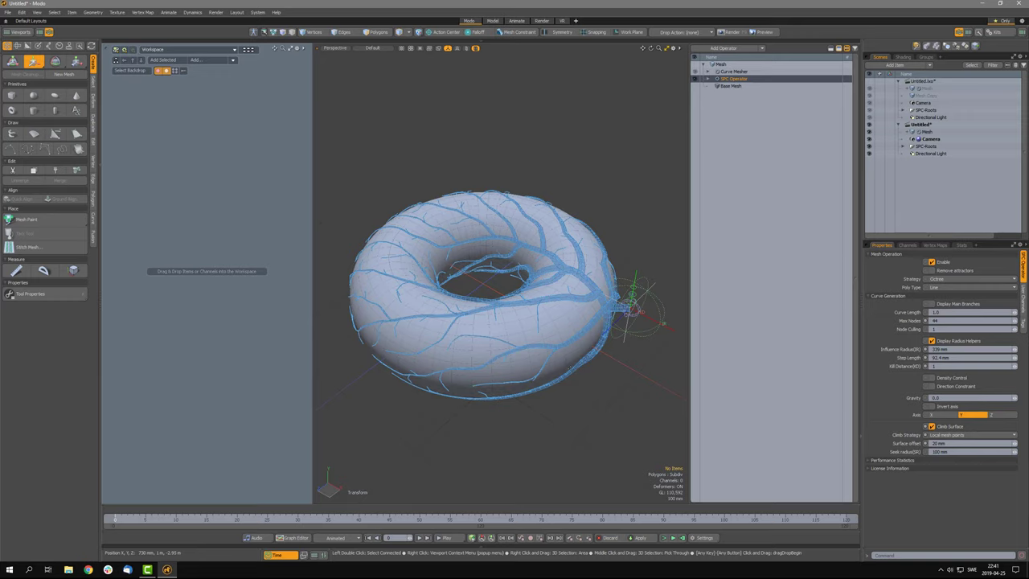
pyautogui.keyDown('alt'); pyautogui.moveTo(537, 445); pyautogui.dragTo(556, 429); pyautogui.keyUp('alt')
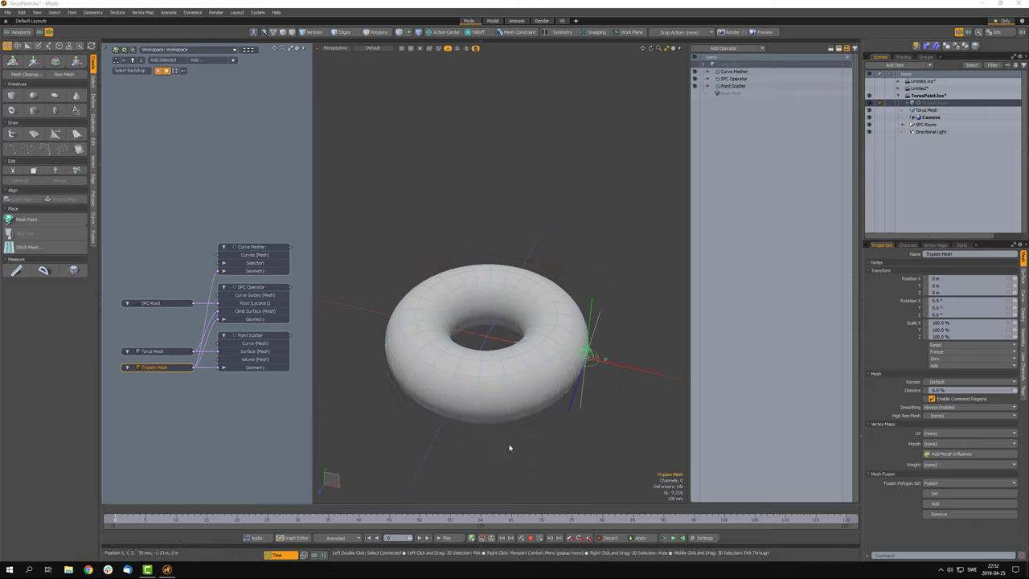
# - Inspect the Torus Mesh and Tropism Mesh nodes in the TorusPaint.lxo schematic, leaving Tropism Mesh selected
pyautogui.click(171, 400)
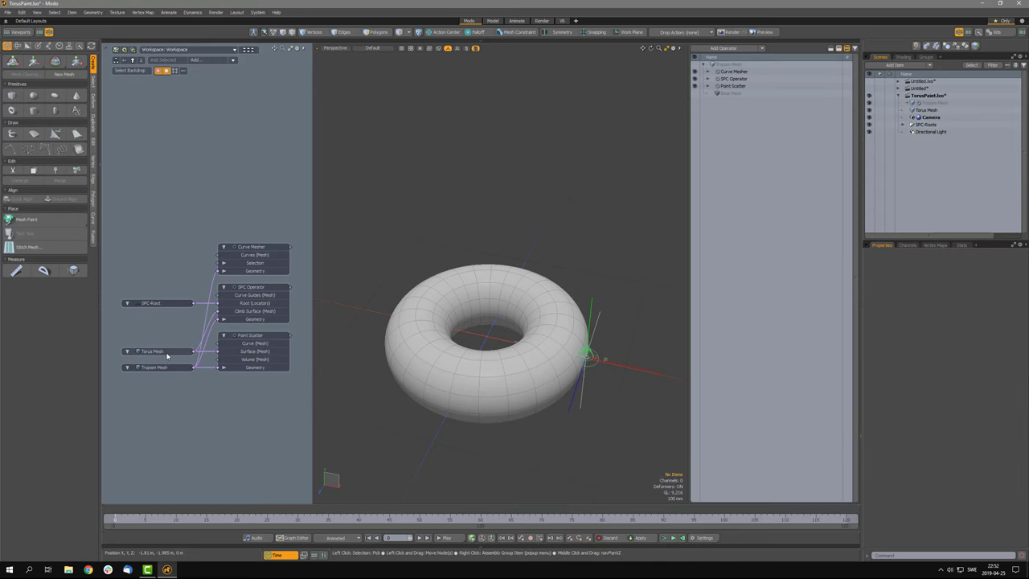
pyautogui.click(165, 353)
pyautogui.click(161, 368)
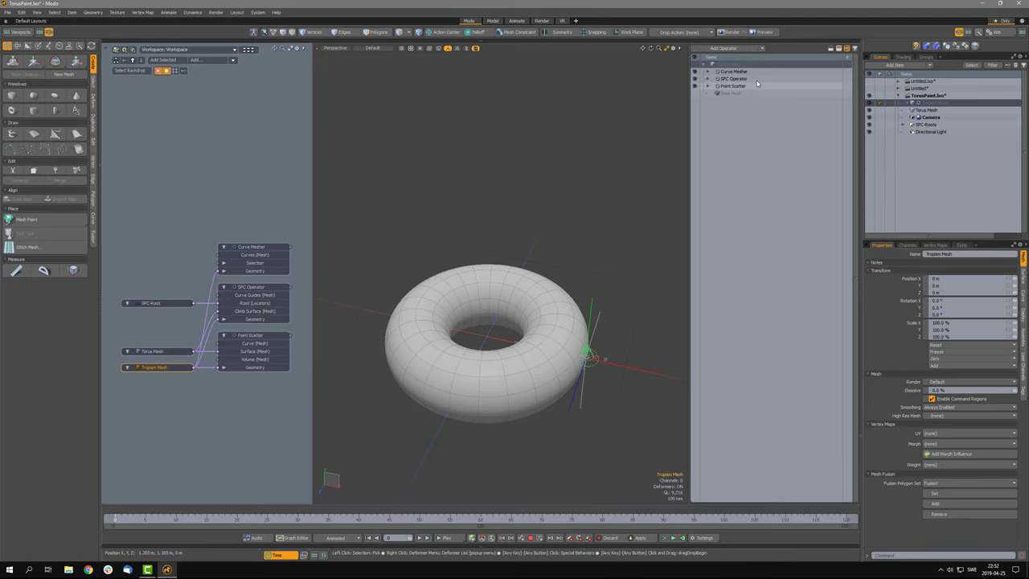
# - Examine how Torus Mesh and Tropism Mesh contribute to the setup by selecting each and toggling the torus's visibility off and on
pyautogui.click(170, 353)
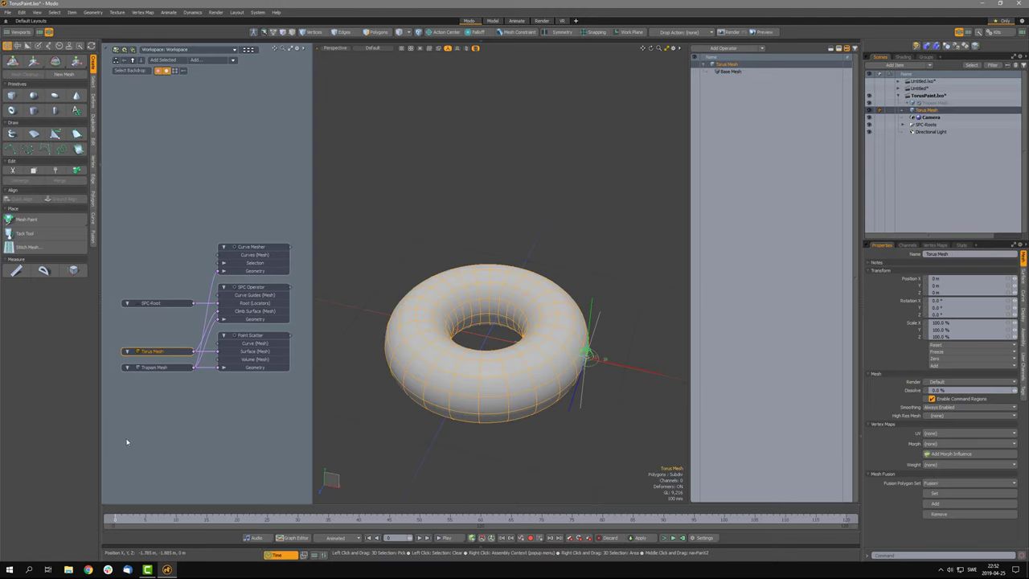
pyautogui.click(869, 110)
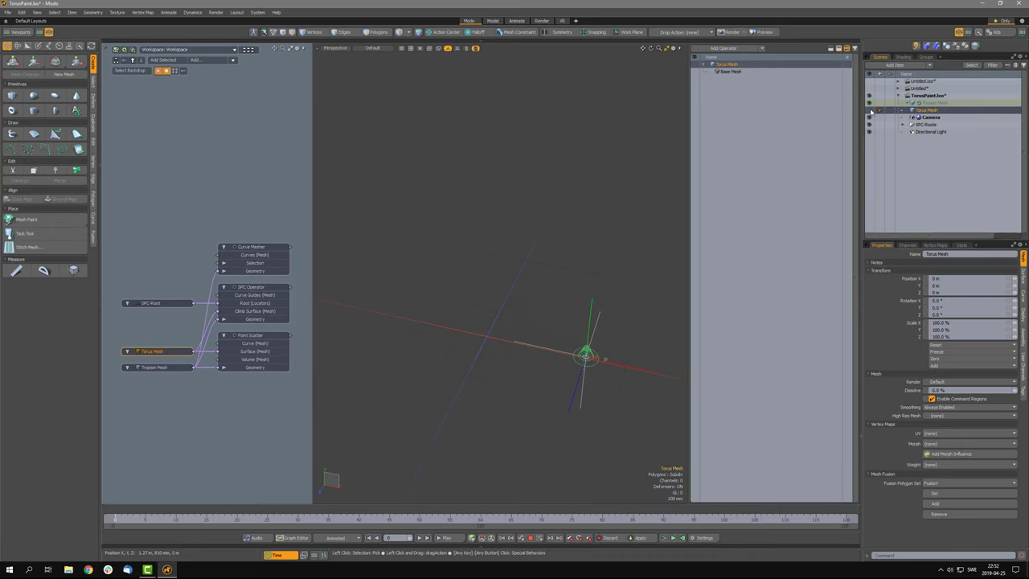
pyautogui.click(869, 110)
pyautogui.click(869, 110)
pyautogui.click(869, 110)
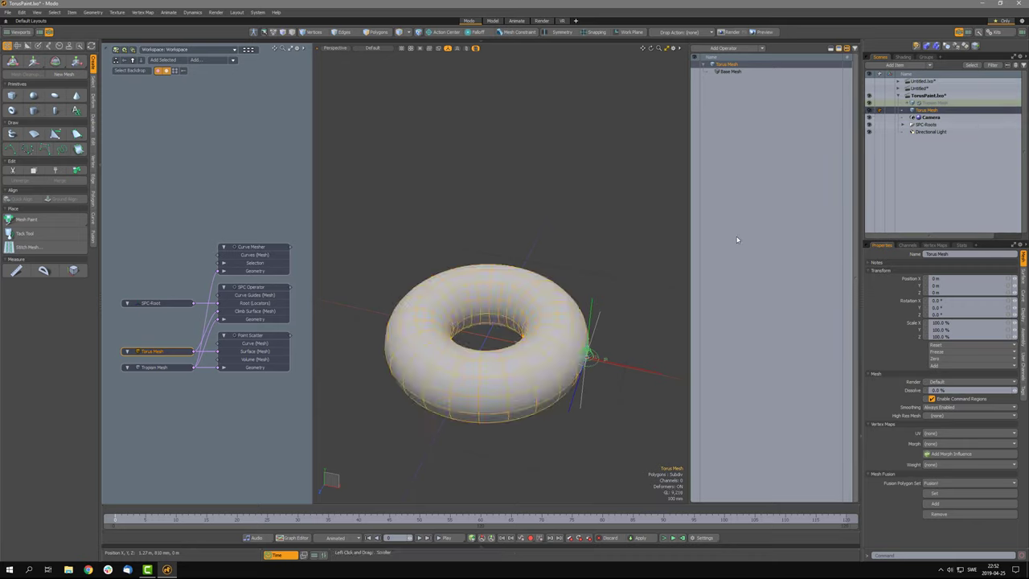
pyautogui.click(156, 367)
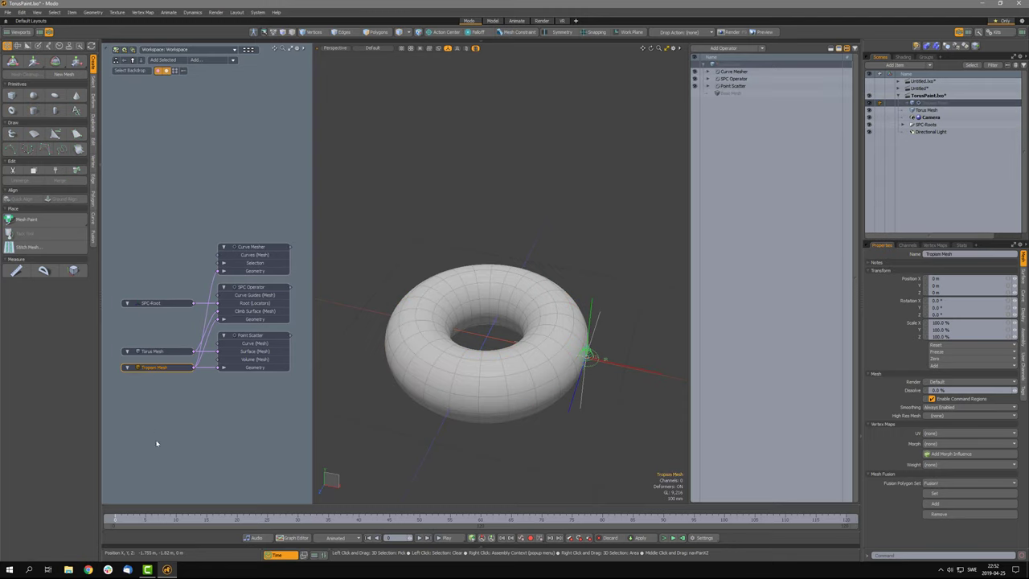
pyautogui.click(154, 351)
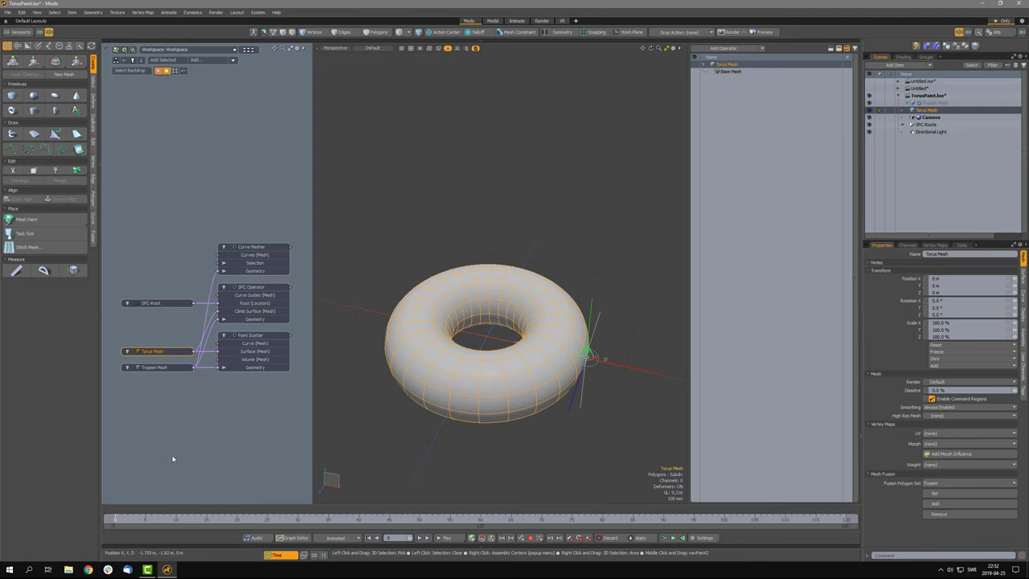
pyautogui.click(177, 414)
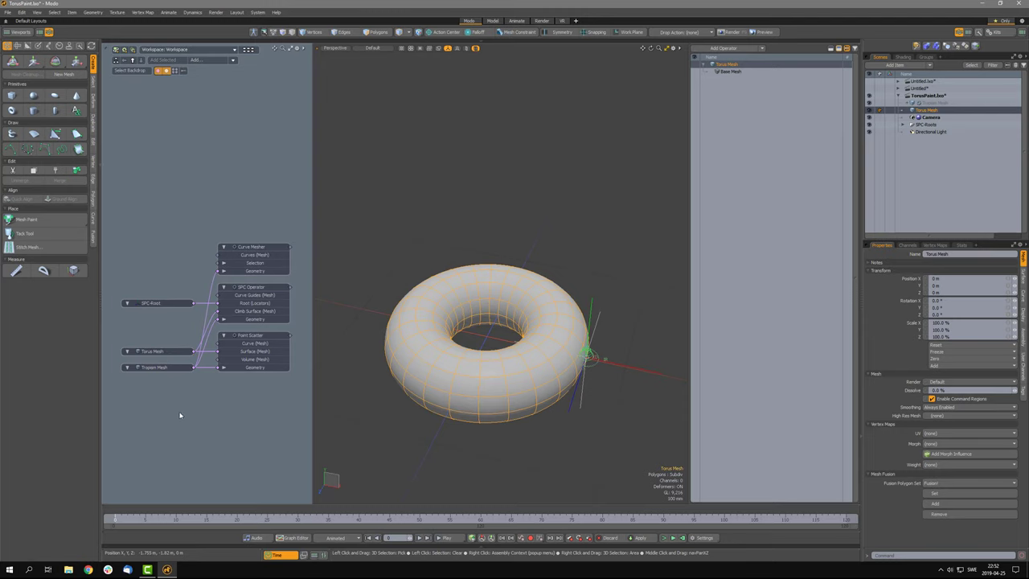
# - Enable the Point Scatter operator's Surface Distribution and set its point size to 2
pyautogui.click(251, 335)
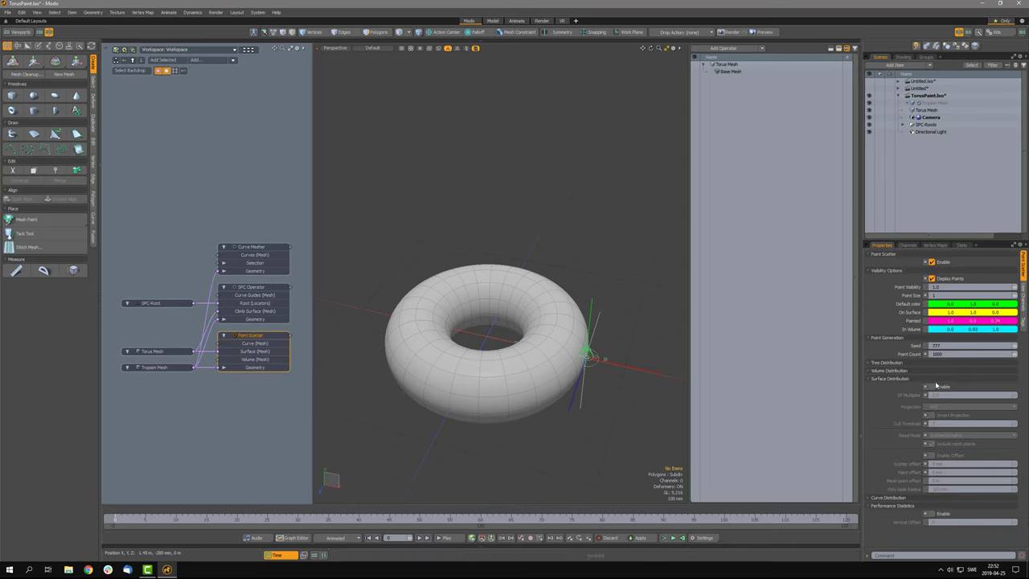
pyautogui.click(931, 386)
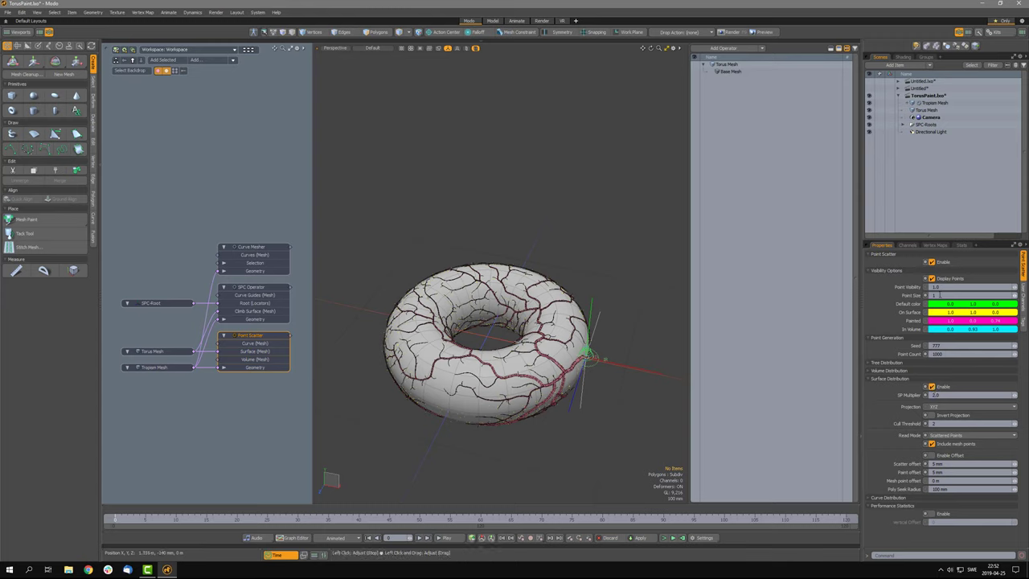
pyautogui.write('2')
pyautogui.press('Return')
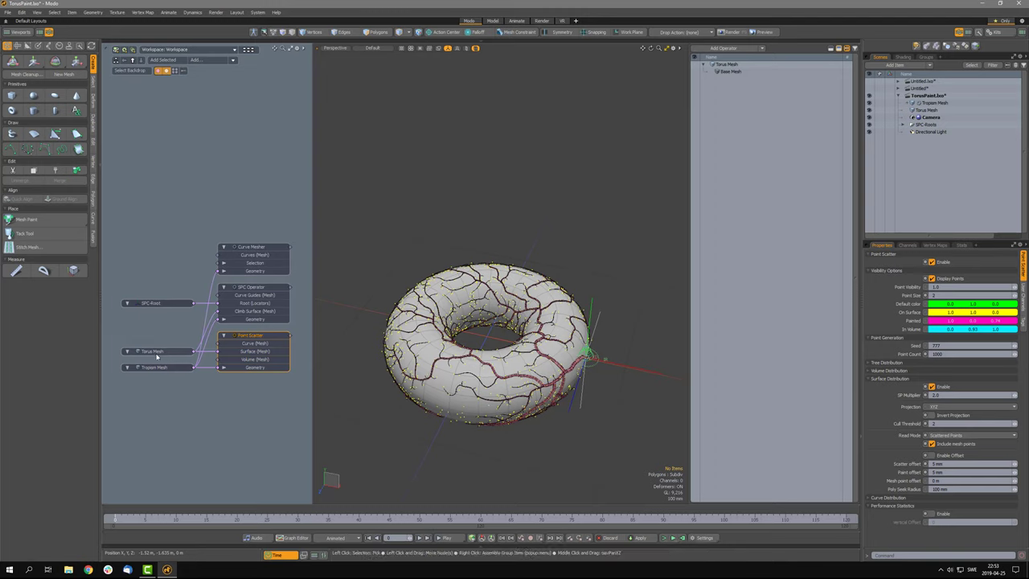
# - Try the Local mesh points climb strategy in the SPC Operator
pyautogui.click(146, 353)
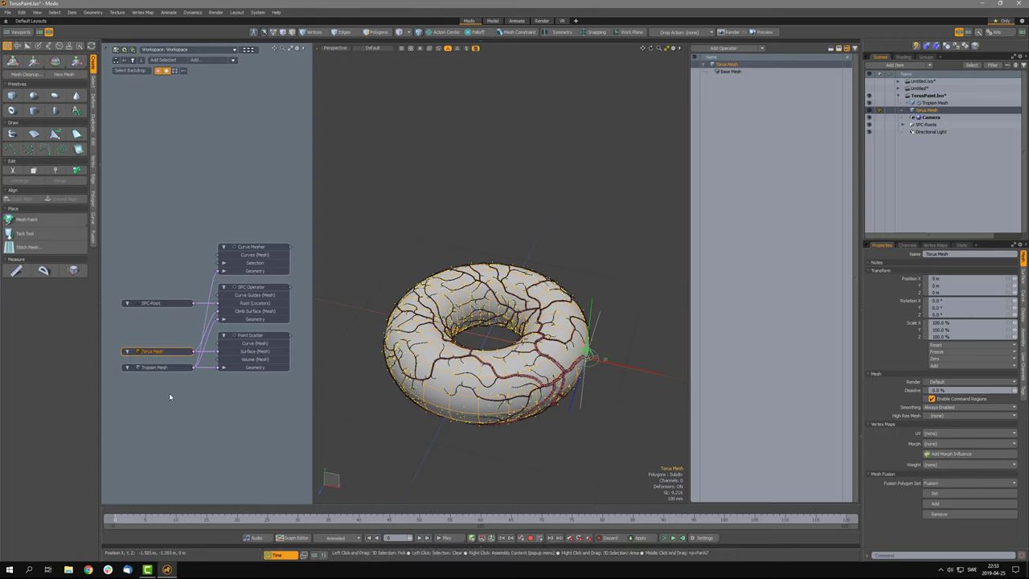
pyautogui.click(258, 313)
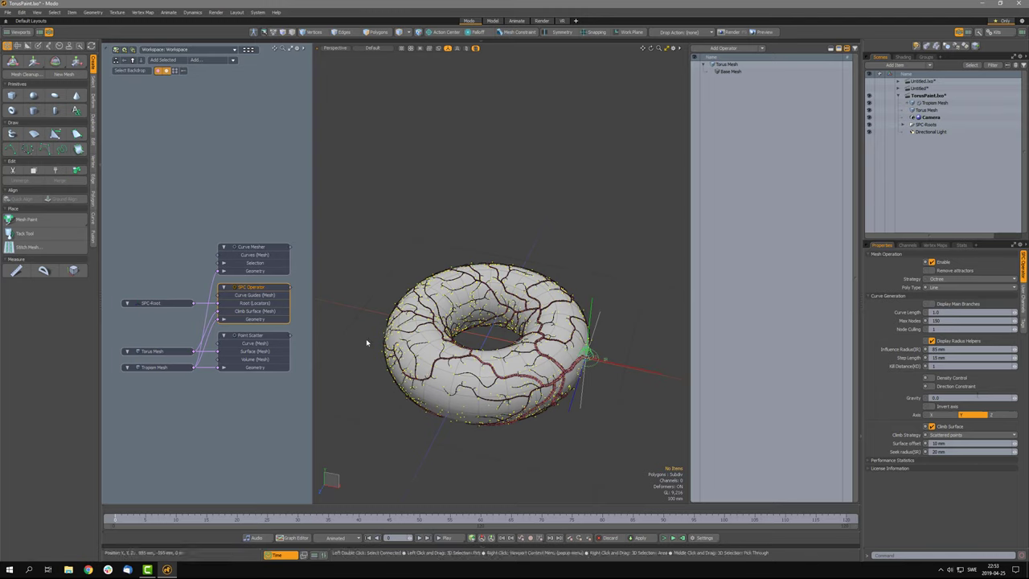
pyautogui.click(954, 437)
pyautogui.click(954, 442)
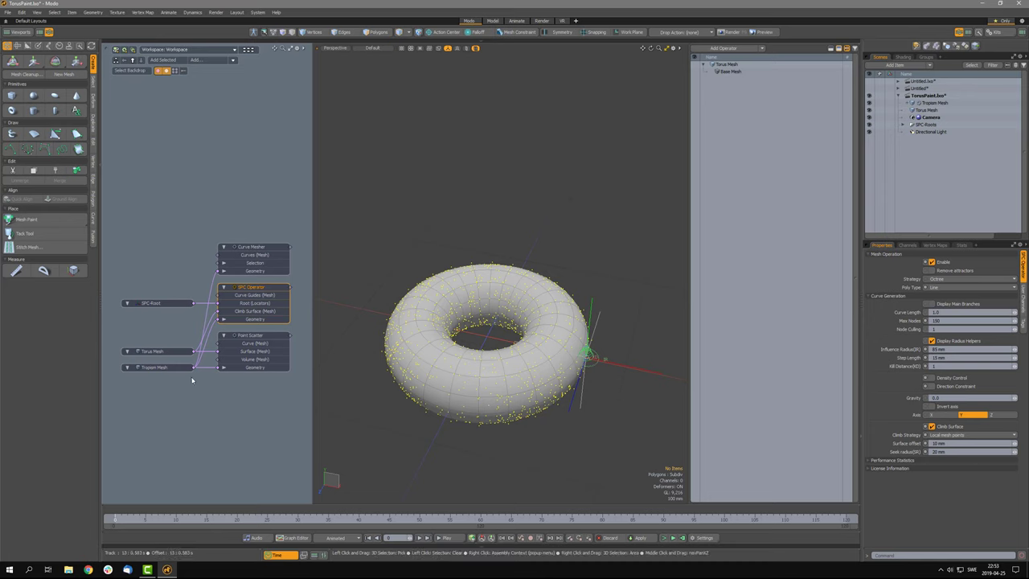
# - Compare the Tropism Mesh and Torus Mesh nodes and return the SPC Operator's climb strategy to Scattered points
pyautogui.click(154, 367)
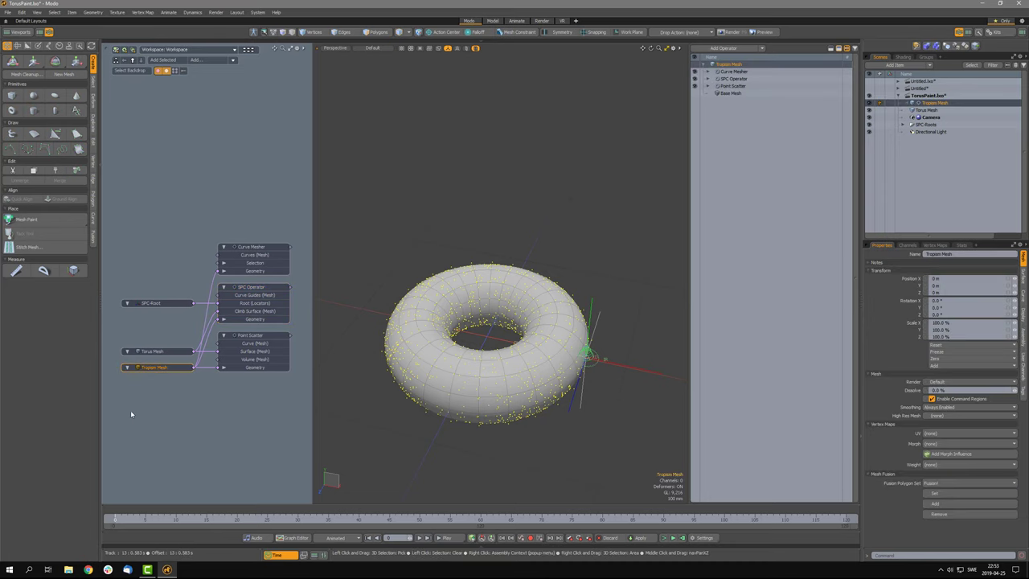
pyautogui.click(159, 352)
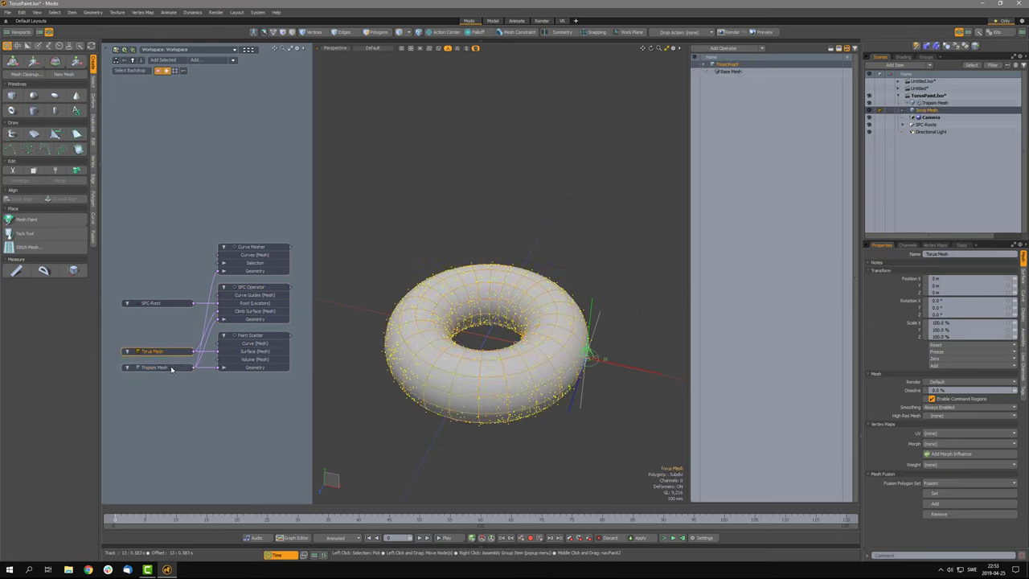
pyautogui.click(258, 301)
pyautogui.click(949, 441)
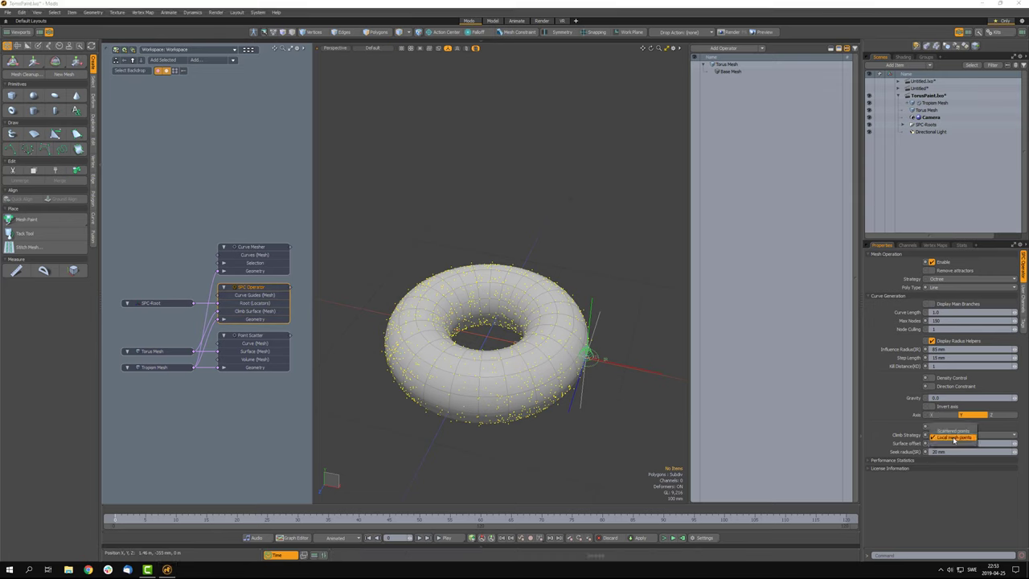
pyautogui.click(953, 428)
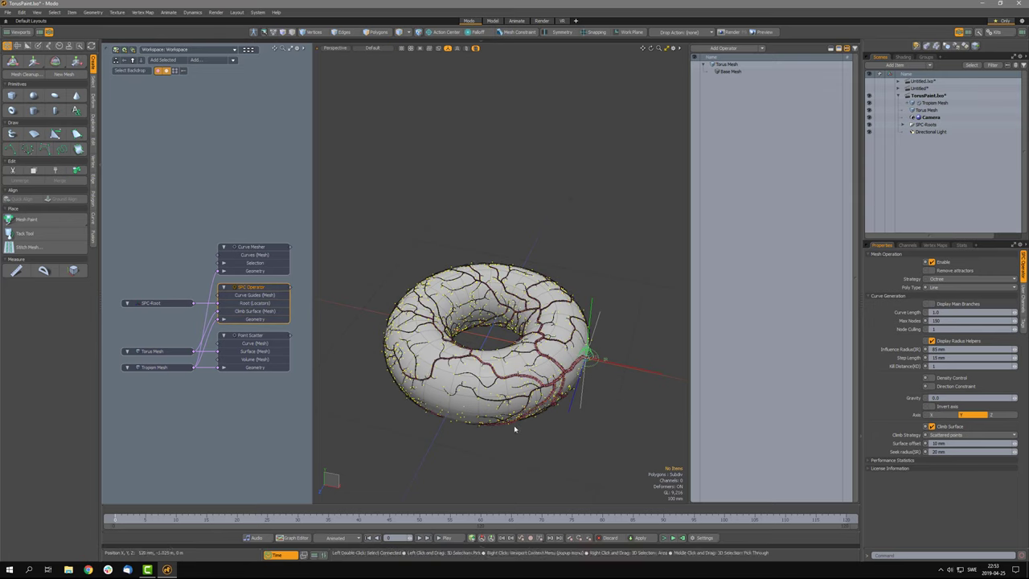
# - Try several seeds in the Point Scatter operator, including 779 and 781, settling on 784
pyautogui.keyDown('alt'); pyautogui.moveTo(487, 440); pyautogui.dragTo(462, 434); pyautogui.keyUp('alt')
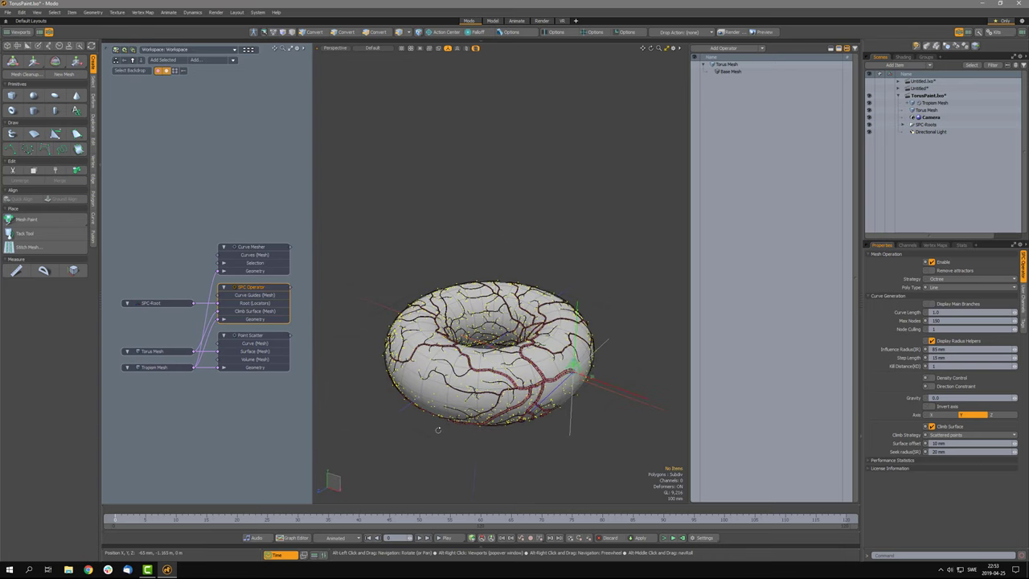
pyautogui.click(248, 337)
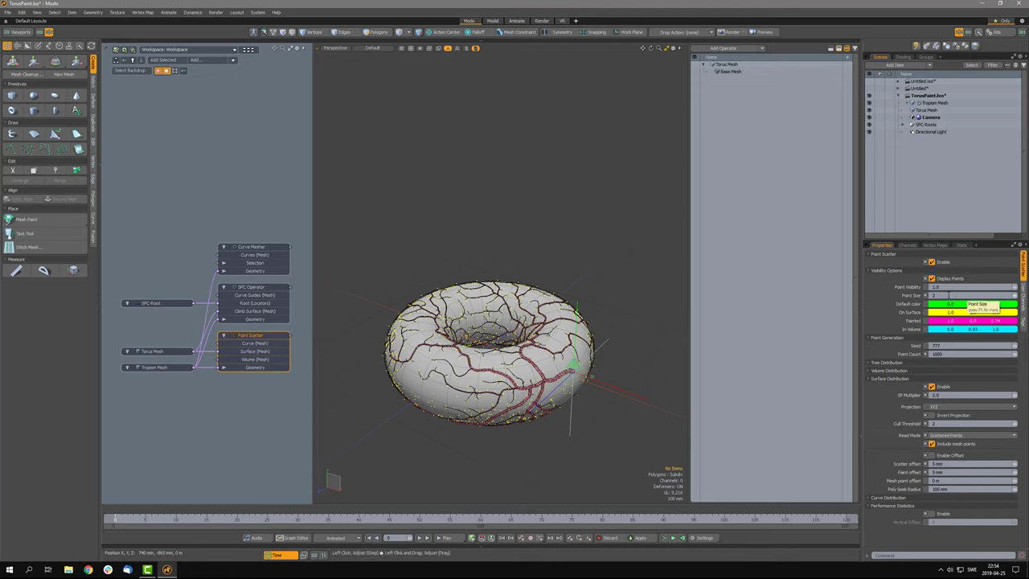
pyautogui.click(951, 345)
pyautogui.write('779')
pyautogui.press('Return')
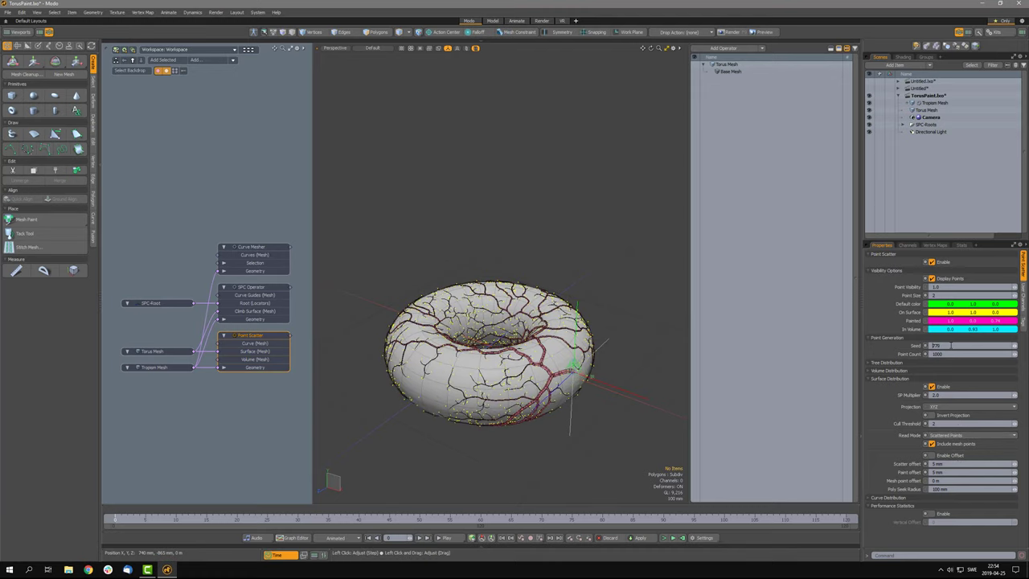
pyautogui.scroll(1, 951, 345)
pyautogui.moveTo(951, 346); pyautogui.dragTo(952, 346)
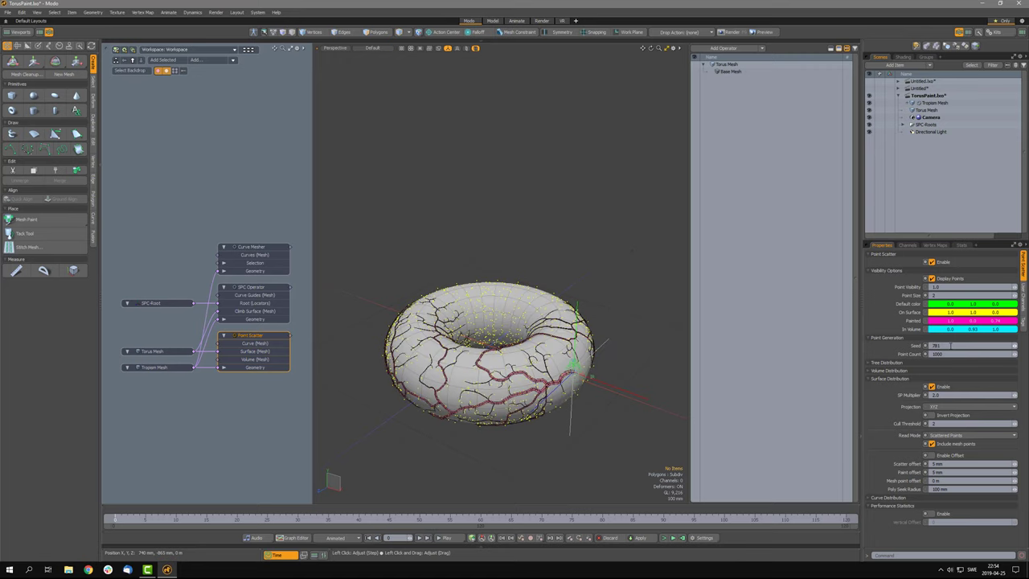
pyautogui.click(949, 345)
pyautogui.click(949, 346)
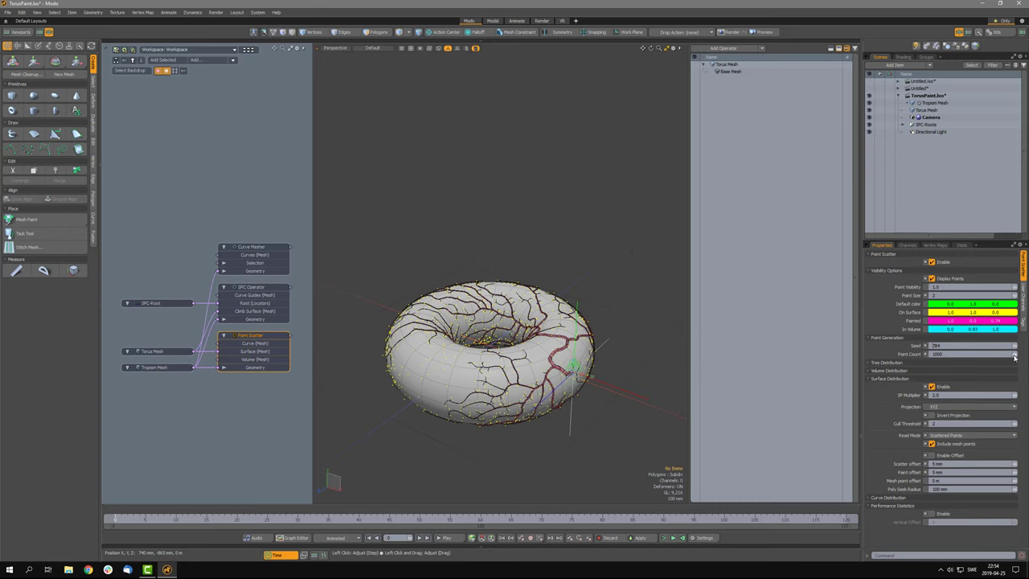
# - Try a Point Scatter point count of 5000 and reduce it to 820
pyautogui.moveTo(1014, 354); pyautogui.dragTo(1026, 354)
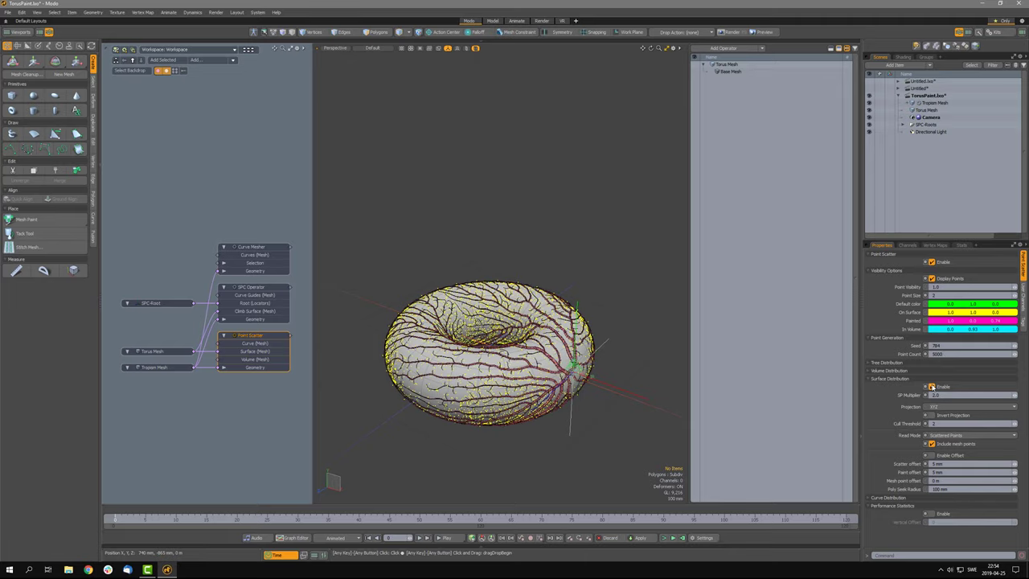
pyautogui.keyDown('alt'); pyautogui.moveTo(388, 436); pyautogui.dragTo(480, 398); pyautogui.keyUp('alt')
pyautogui.click(949, 356)
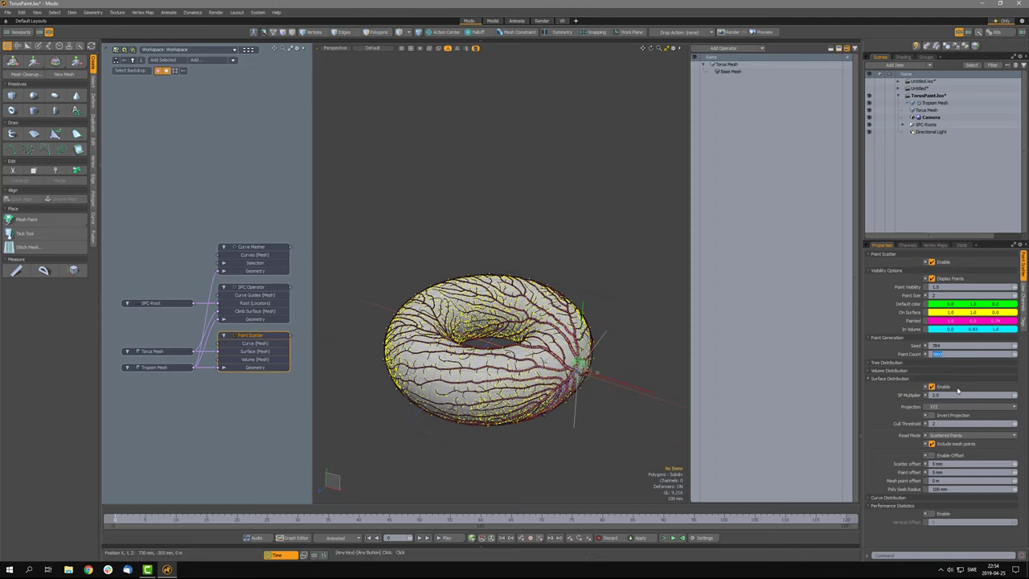
pyautogui.write('500')
pyautogui.press('Return')
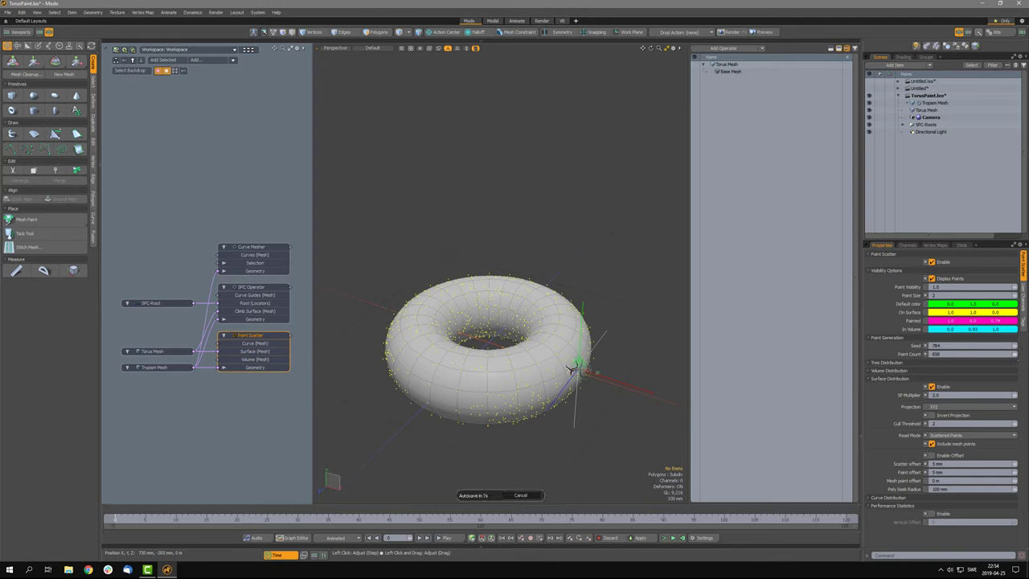
pyautogui.click(571, 368)
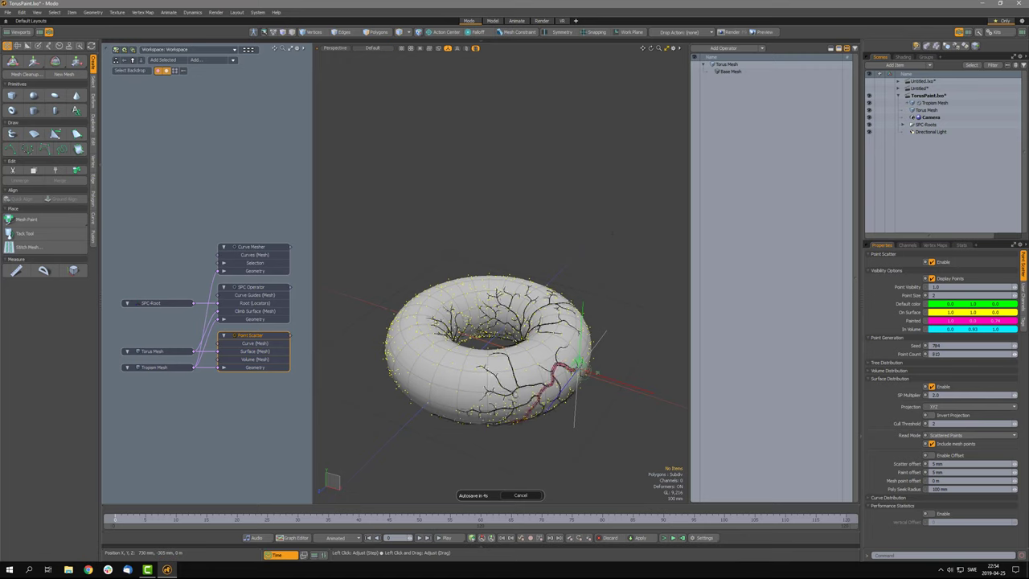
pyautogui.keyDown('alt'); pyautogui.moveTo(498, 314); pyautogui.dragTo(496, 388); pyautogui.keyUp('alt')
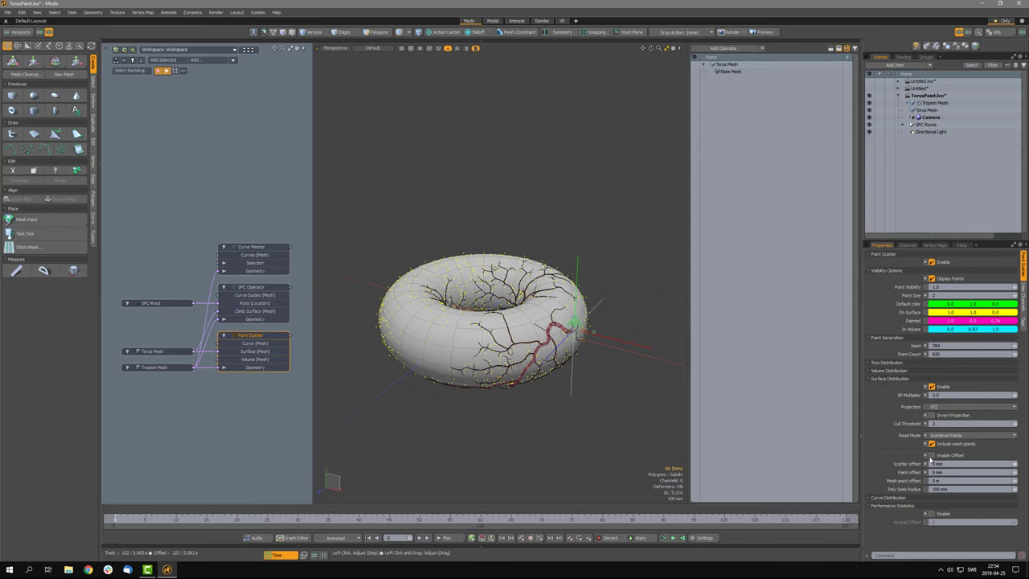
# - Enable the offset in the Point Scatter's Surface Distribution and set the scatter offset to 50 mm
pyautogui.click(932, 455)
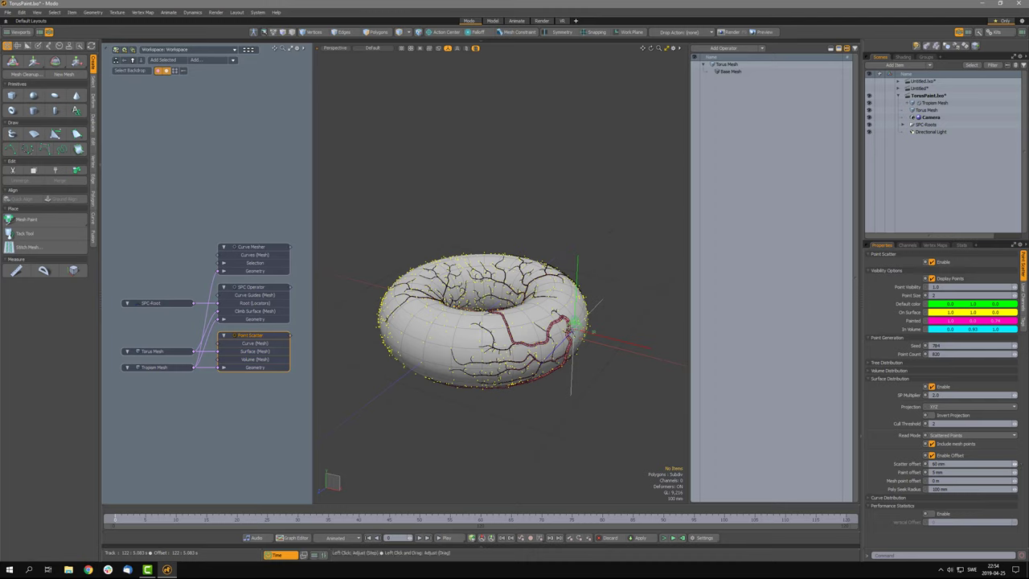
pyautogui.click(1014, 463)
pyautogui.moveTo(1015, 463); pyautogui.dragTo(1004, 464)
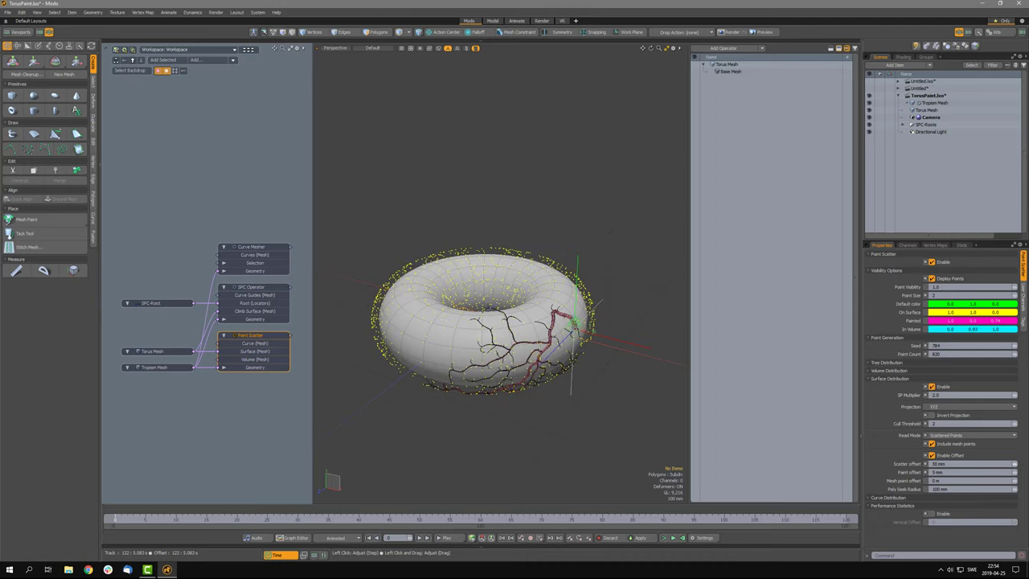
pyautogui.keyDown('alt'); pyautogui.moveTo(563, 450); pyautogui.dragTo(482, 441); pyautogui.keyUp('alt')
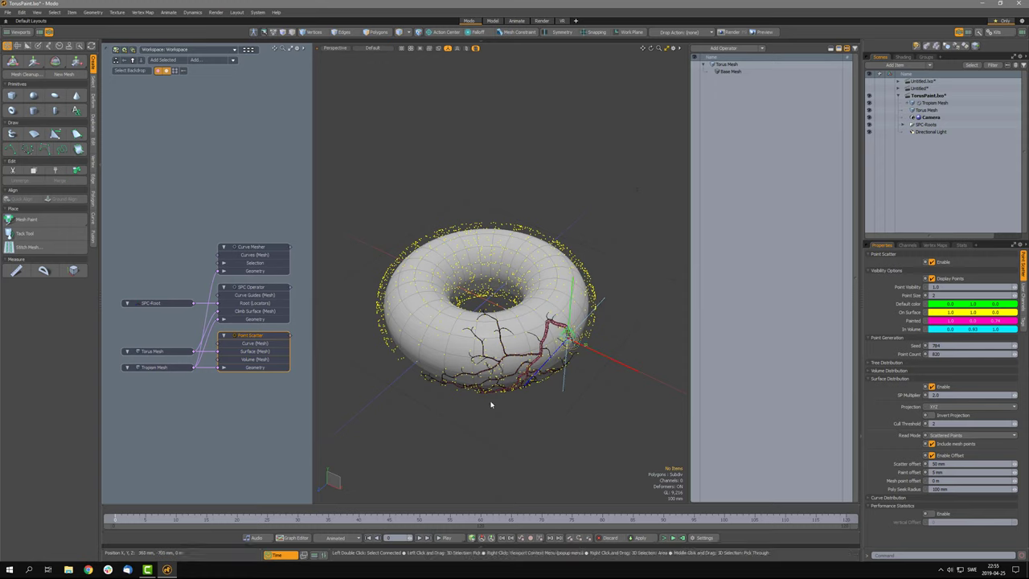
pyautogui.keyDown('alt'); pyautogui.moveTo(491, 404); pyautogui.dragTo(480, 443); pyautogui.keyUp('alt')
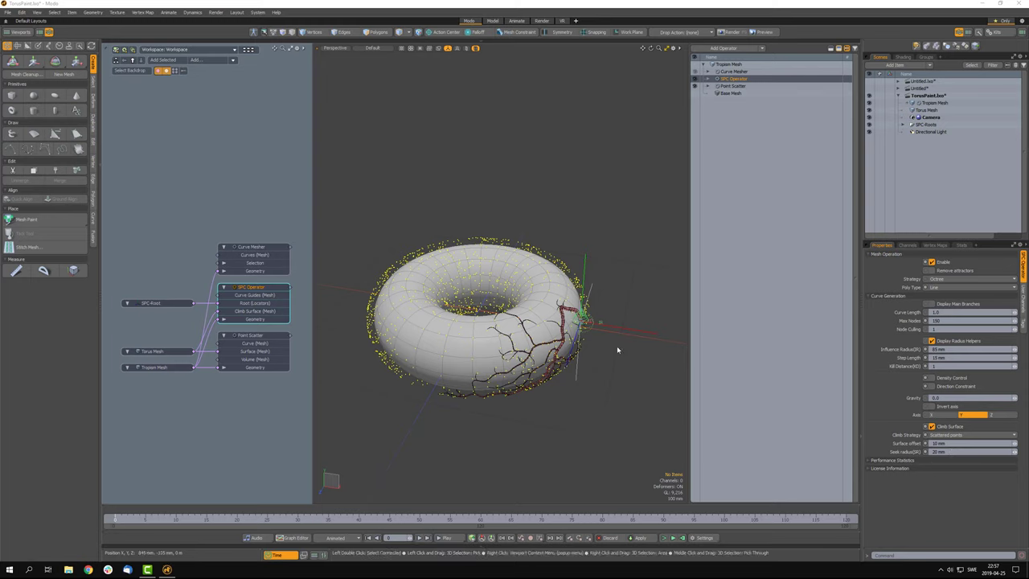
# - Enable Performance Statistics for the SPC Operator
pyautogui.click(911, 462)
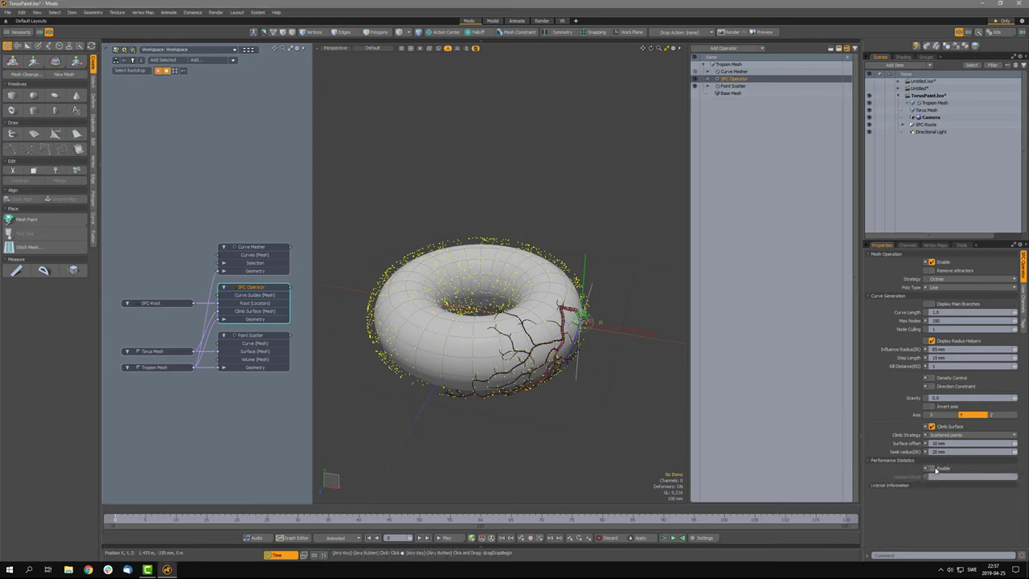
pyautogui.click(932, 468)
pyautogui.scroll(2, 584, 324)
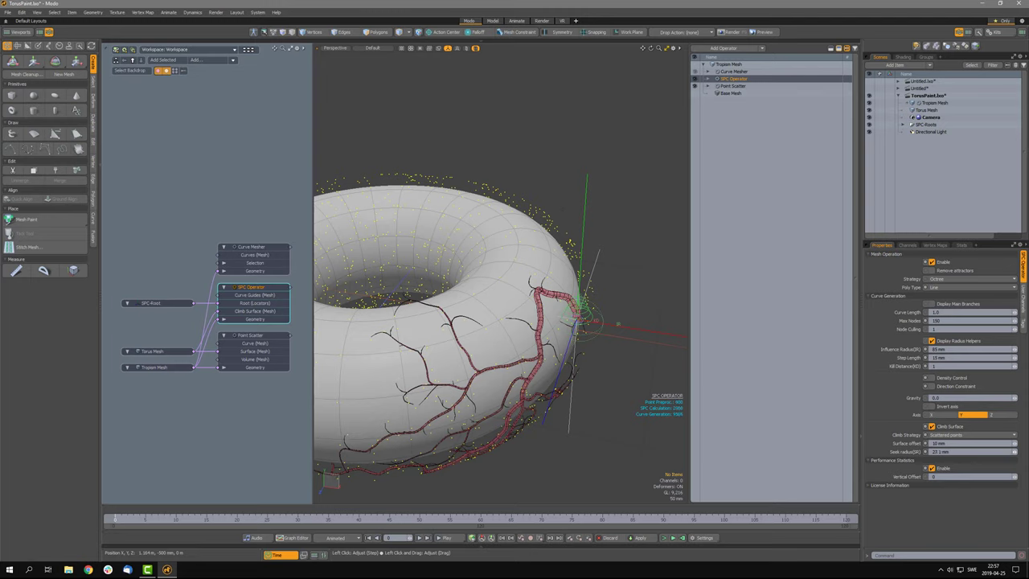
# - Try several larger seek radii for the SPC Operator's surface climbing and return the radius to 20 mm
pyautogui.moveTo(1014, 451); pyautogui.dragTo(1027, 451)
pyautogui.moveTo(964, 451); pyautogui.dragTo(997, 451)
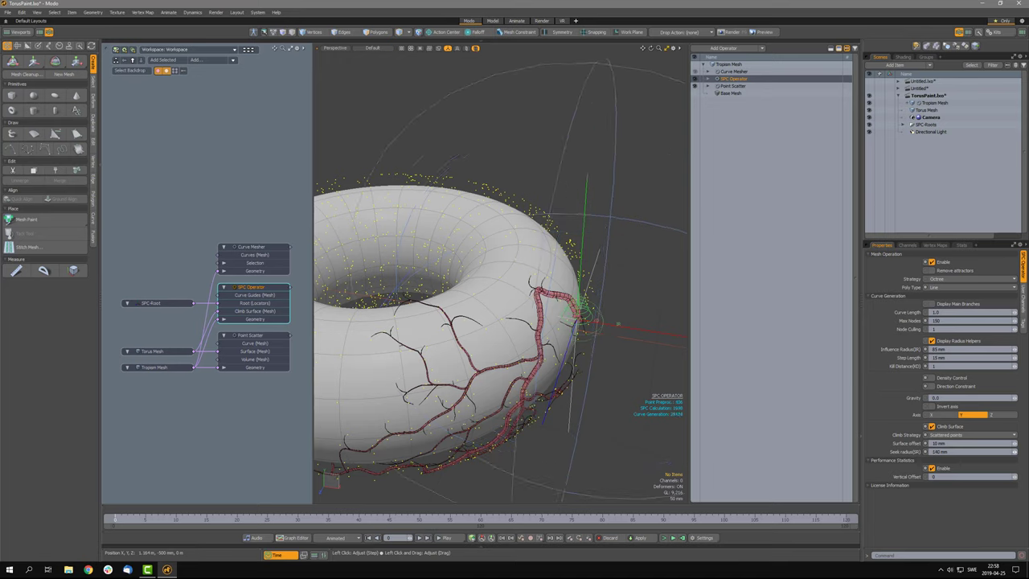
pyautogui.moveTo(1014, 452); pyautogui.dragTo(1008, 452)
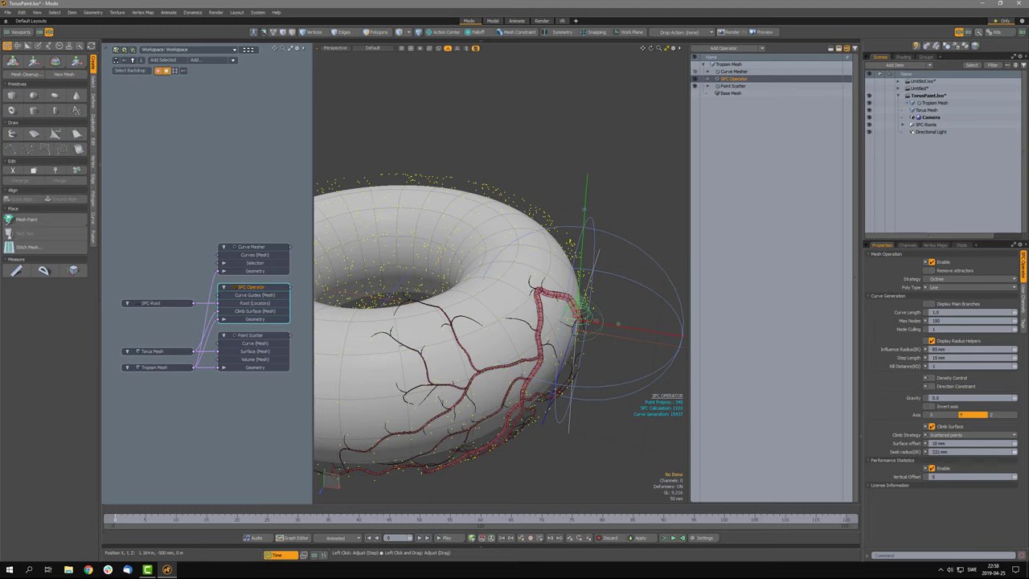
pyautogui.moveTo(1013, 452); pyautogui.dragTo(938, 451)
pyautogui.press('Return')
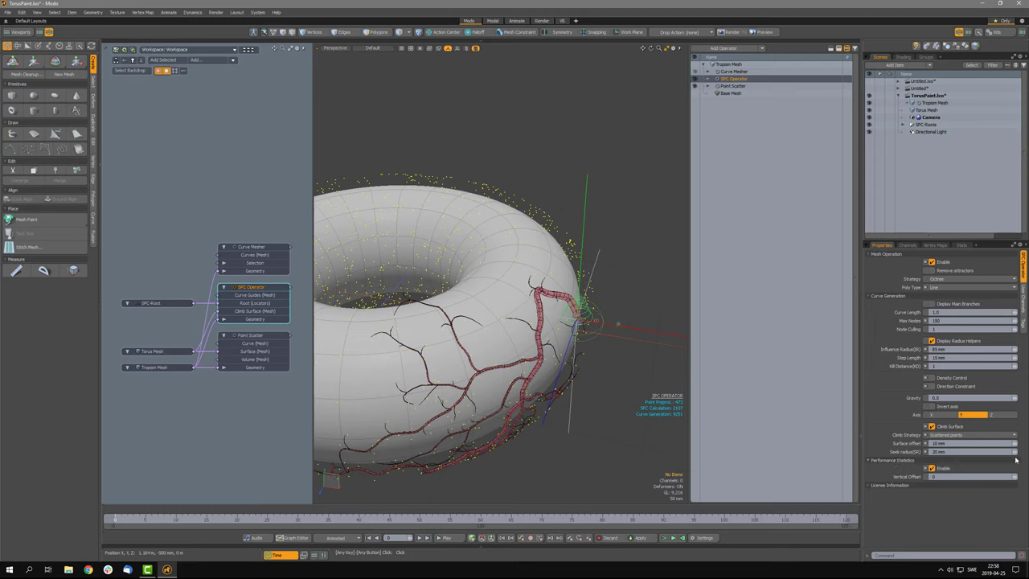
# - Try further seek radius values for the SPC Operator's surface climbing
pyautogui.moveTo(1015, 451); pyautogui.dragTo(1011, 452)
pyautogui.moveTo(1014, 451); pyautogui.dragTo(1016, 452)
pyautogui.moveTo(930, 453); pyautogui.dragTo(921, 454)
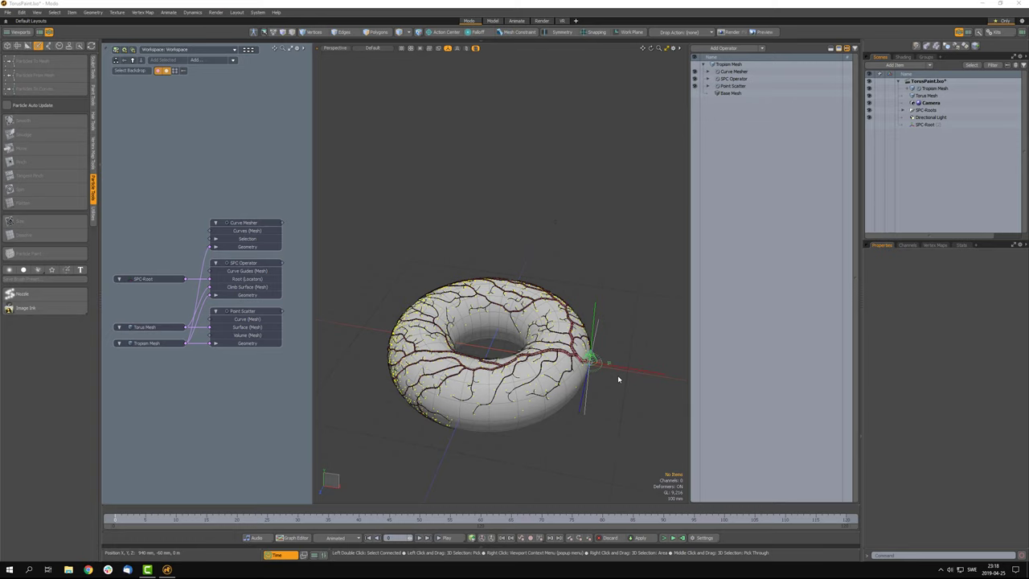
# - Add the second SPC-Root locator to the schematic and connect it to the SPC Operator's Root input
pyautogui.keyDown('alt'); pyautogui.moveTo(544, 411); pyautogui.dragTo(482, 443); pyautogui.keyUp('alt')
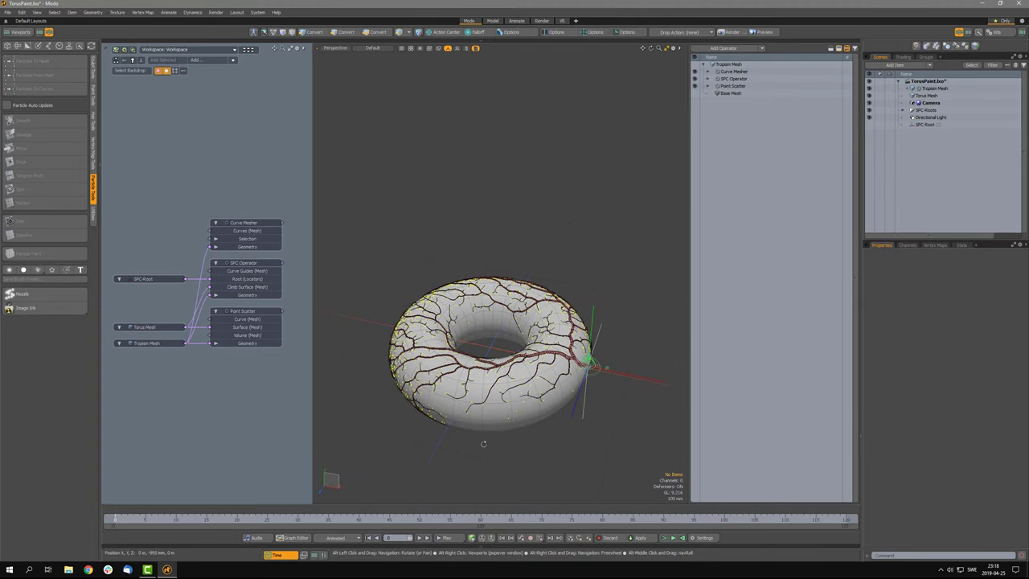
pyautogui.click(932, 126)
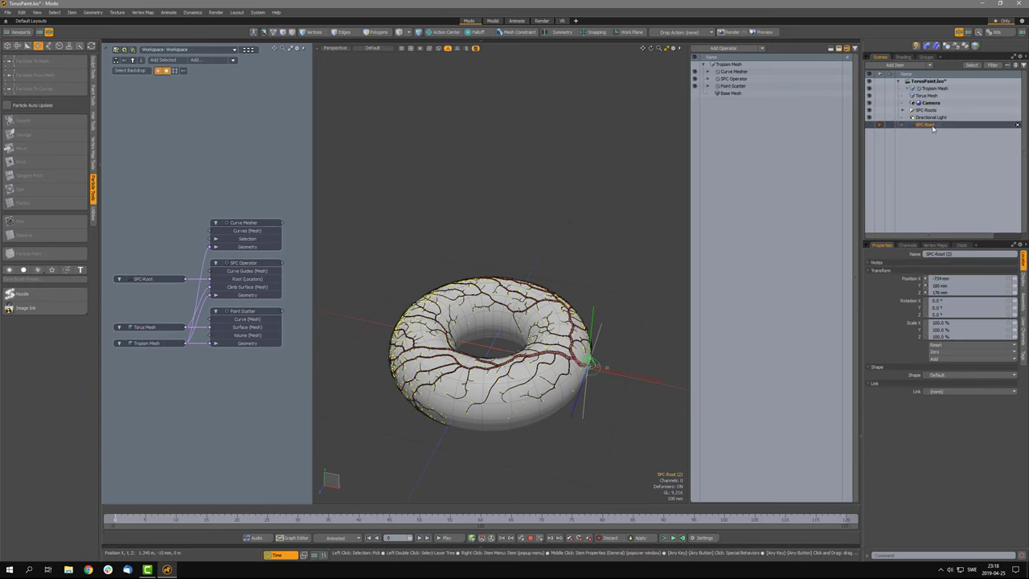
pyautogui.moveTo(946, 127); pyautogui.dragTo(150, 267)
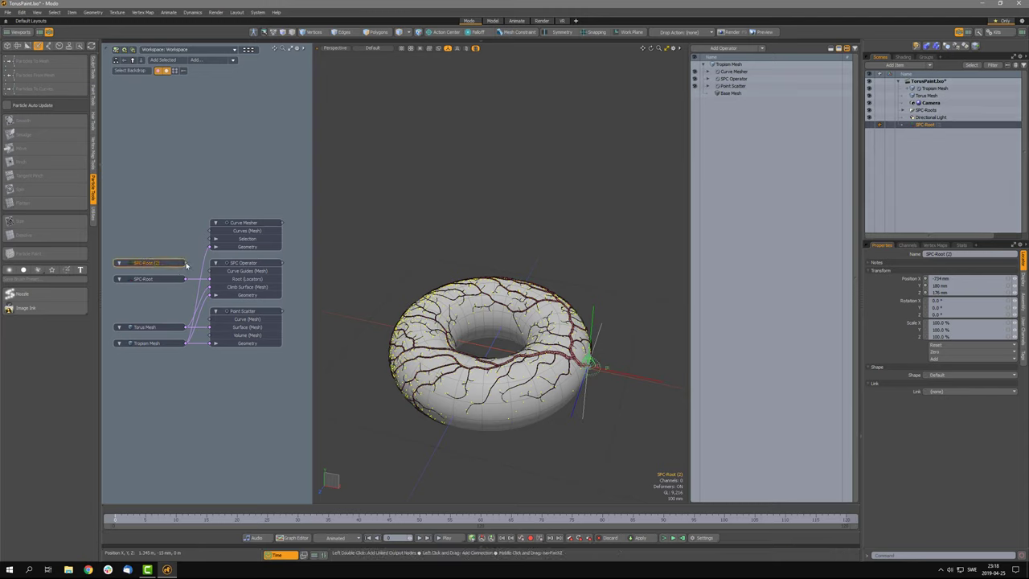
pyautogui.moveTo(191, 268); pyautogui.dragTo(215, 279)
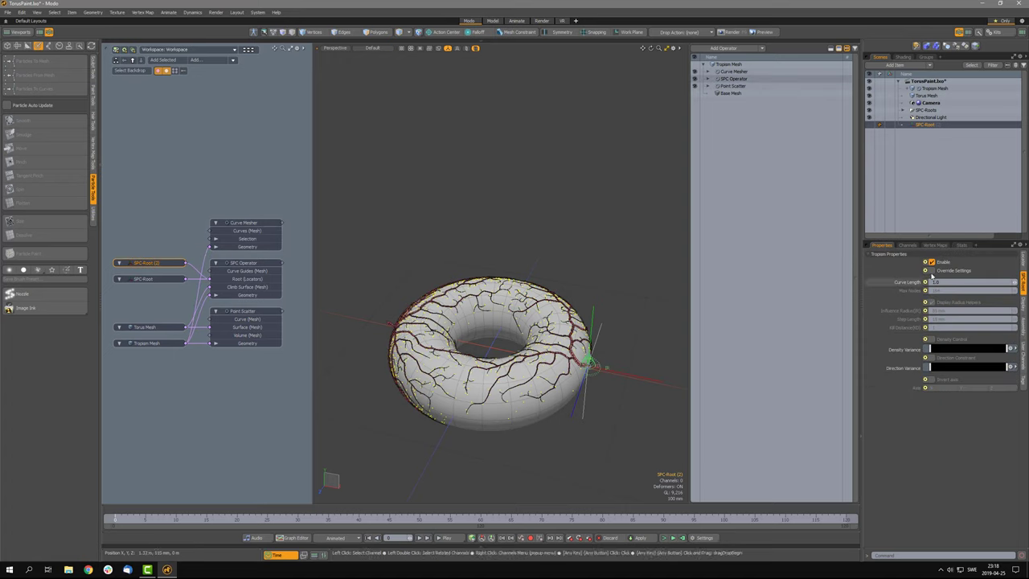
# - Make the second SPC-Root locator visible and view both roots on opposite sides of the torus
pyautogui.click(868, 125)
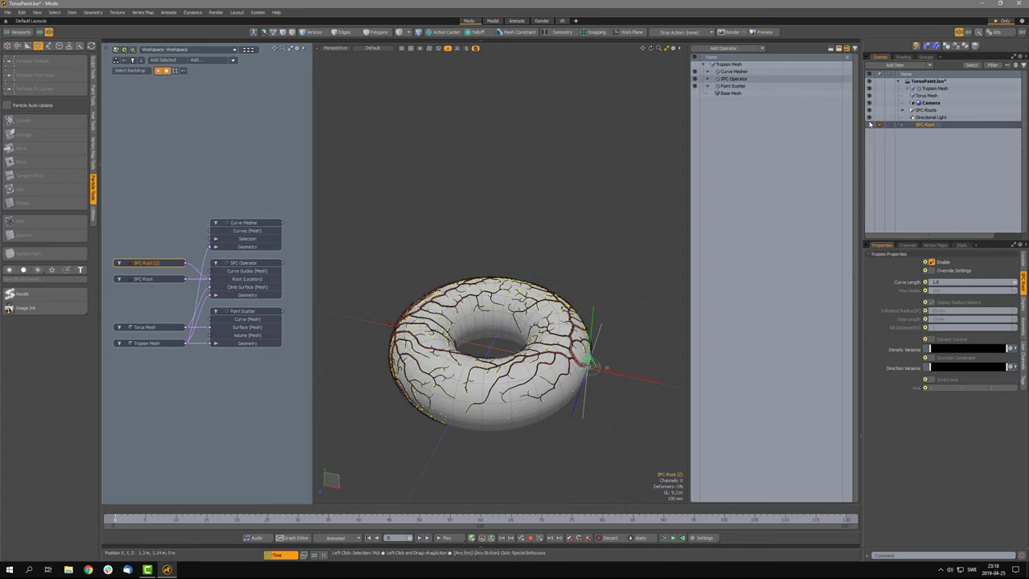
pyautogui.keyDown('alt'); pyautogui.moveTo(406, 421); pyautogui.dragTo(459, 425); pyautogui.keyUp('alt')
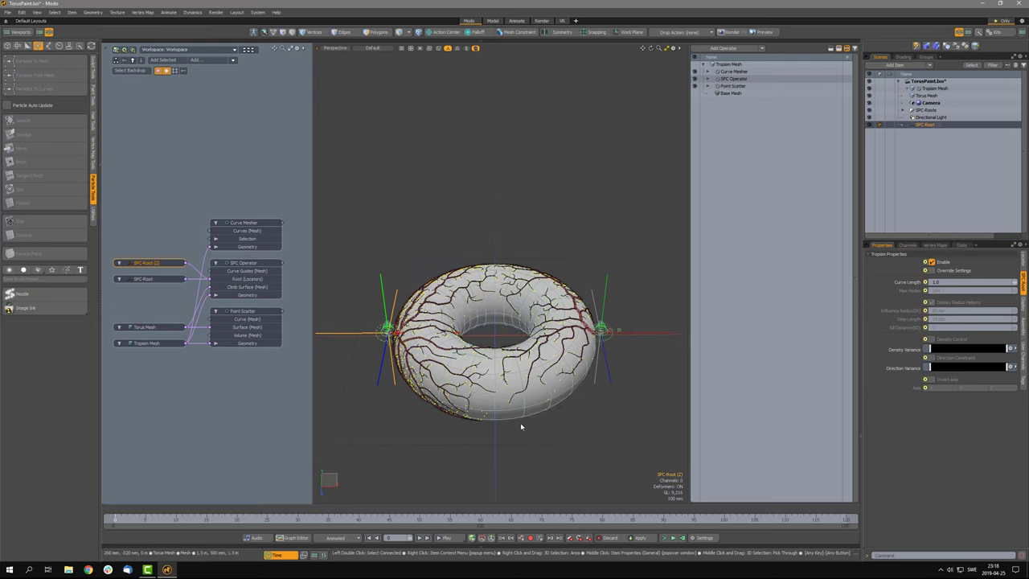
pyautogui.keyDown('alt'); pyautogui.moveTo(526, 425); pyautogui.dragTo(505, 440); pyautogui.keyUp('alt')
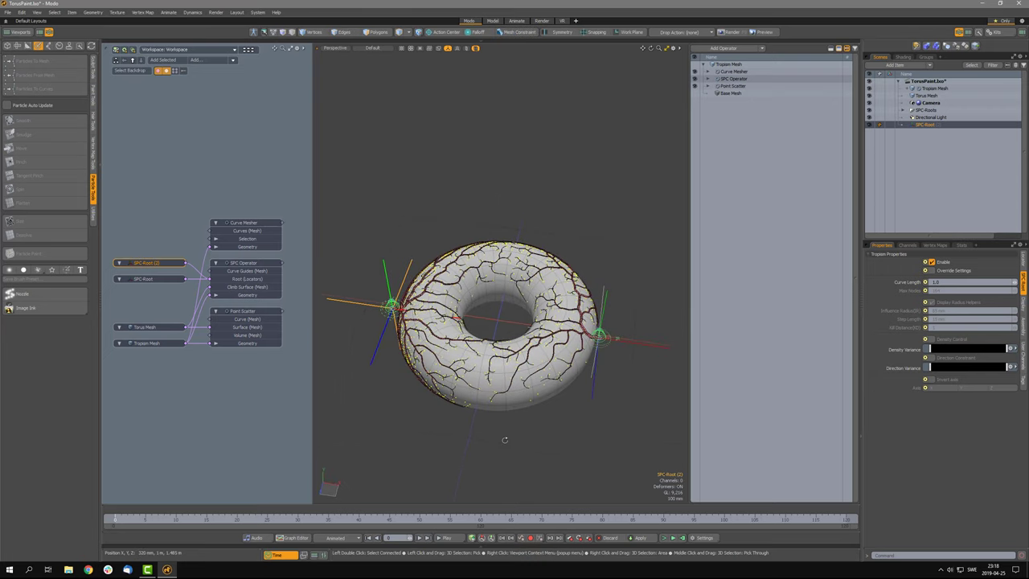
# - Enable Override Settings in the second SPC-Root's Tropism properties
pyautogui.click(161, 278)
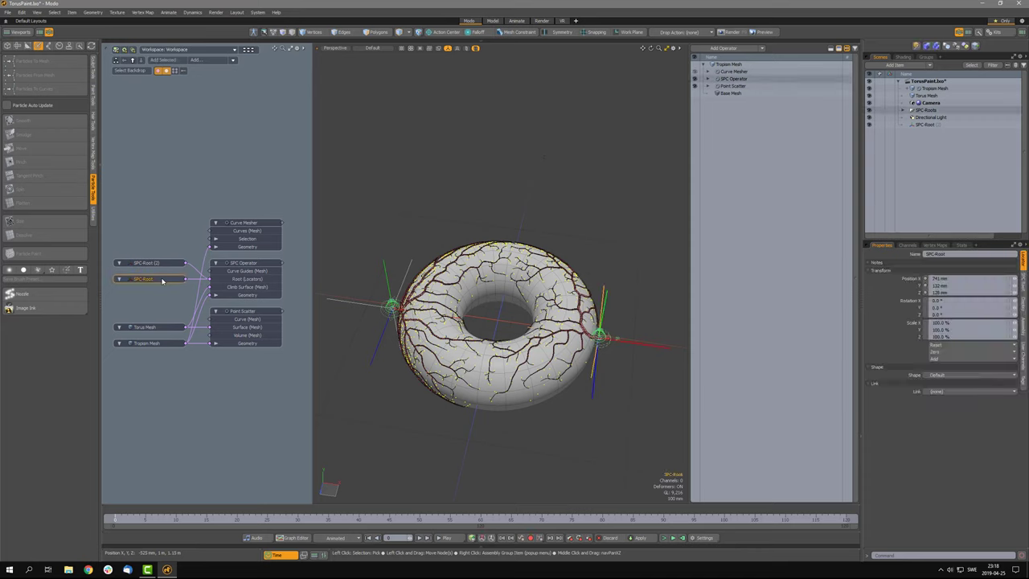
pyautogui.click(248, 267)
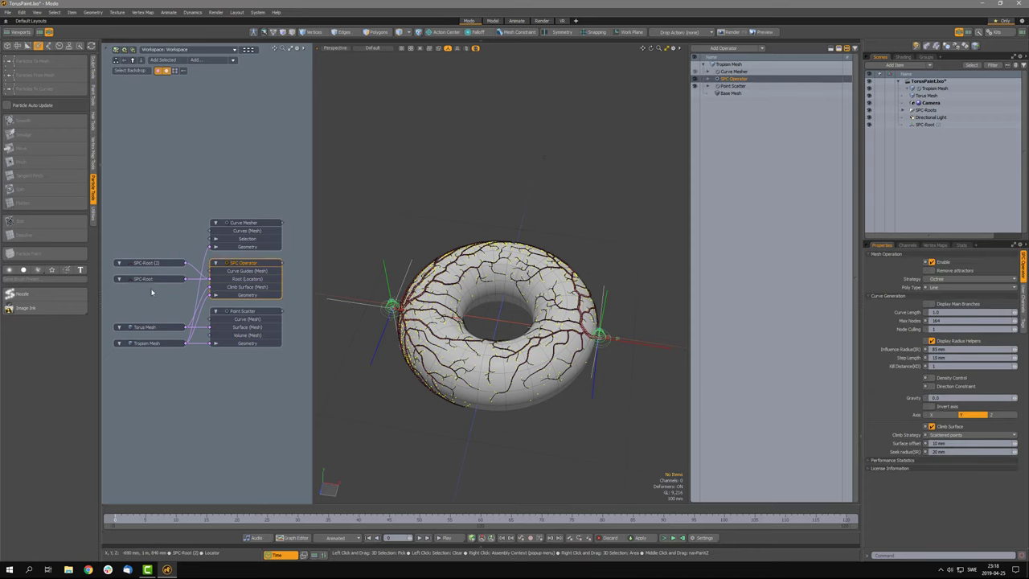
pyautogui.click(144, 262)
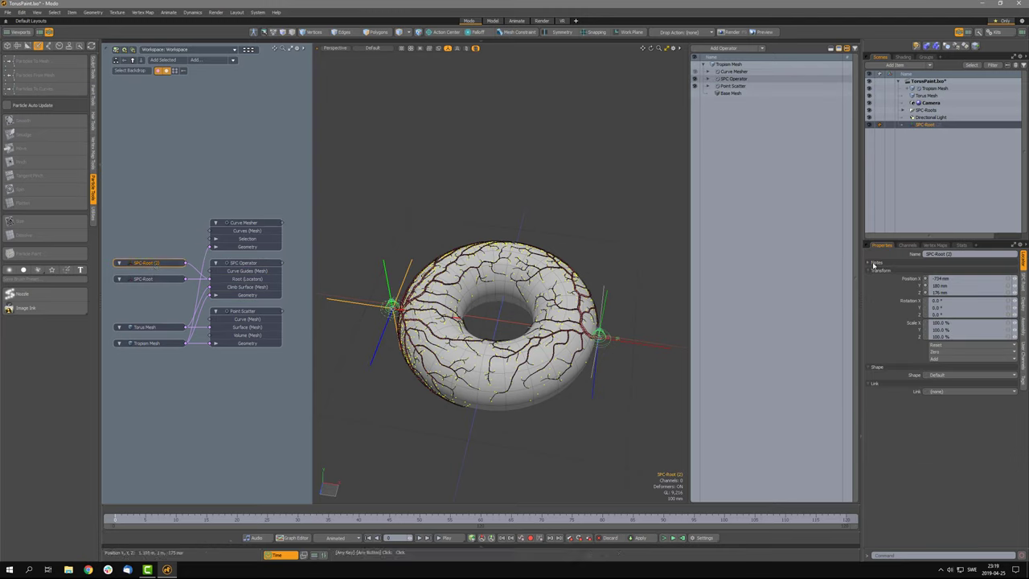
pyautogui.click(1023, 281)
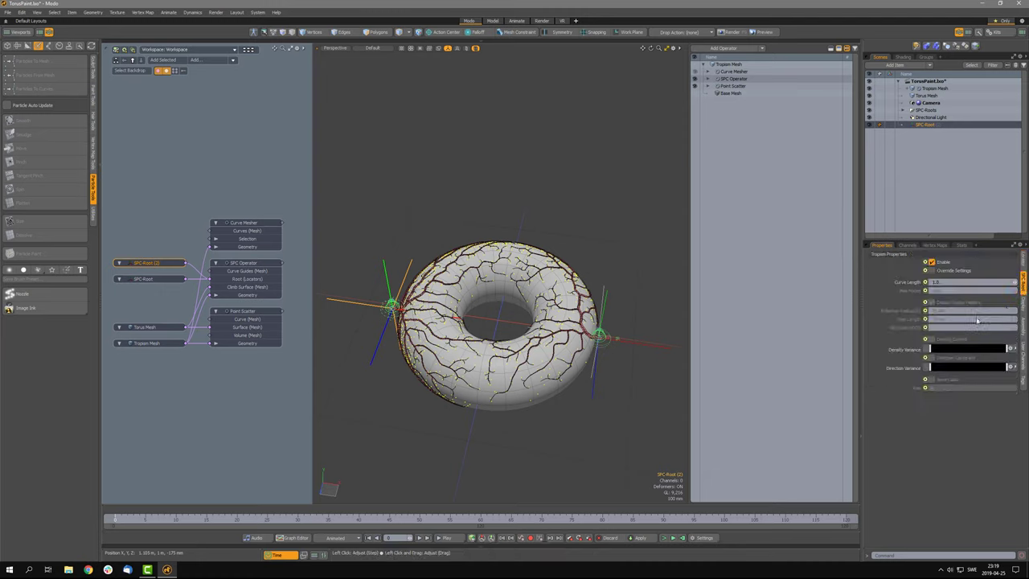
pyautogui.click(137, 262)
pyautogui.click(953, 272)
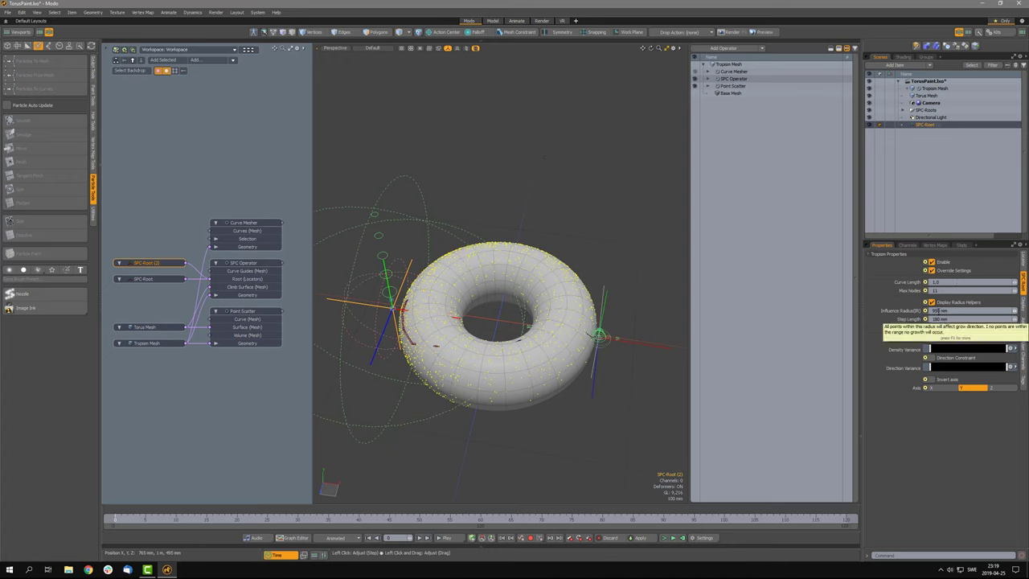
# - Set the second SPC-Root's influence radius to 90 mm and its step length to 20 mm
pyautogui.click(934, 310)
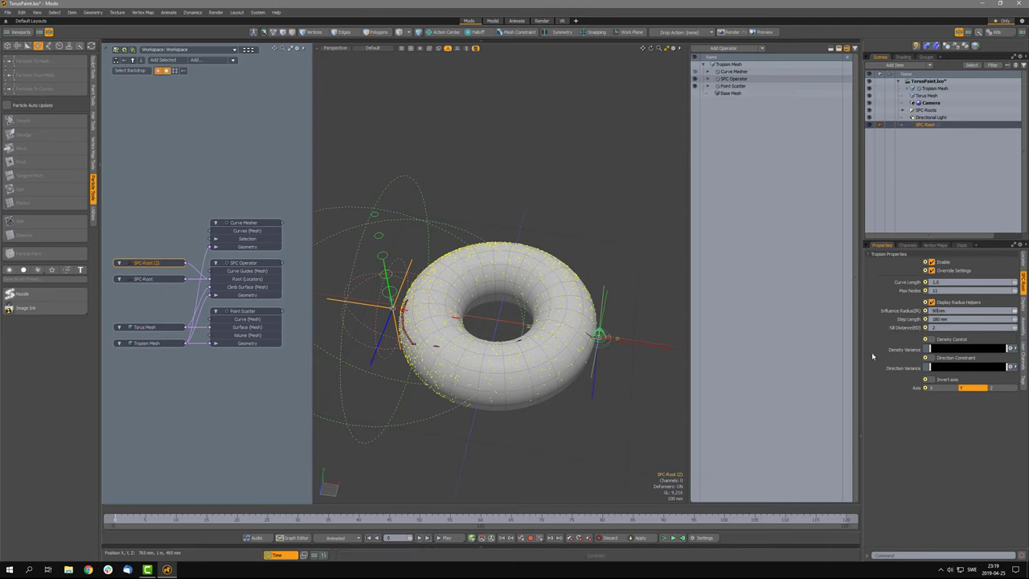
pyautogui.press('Return')
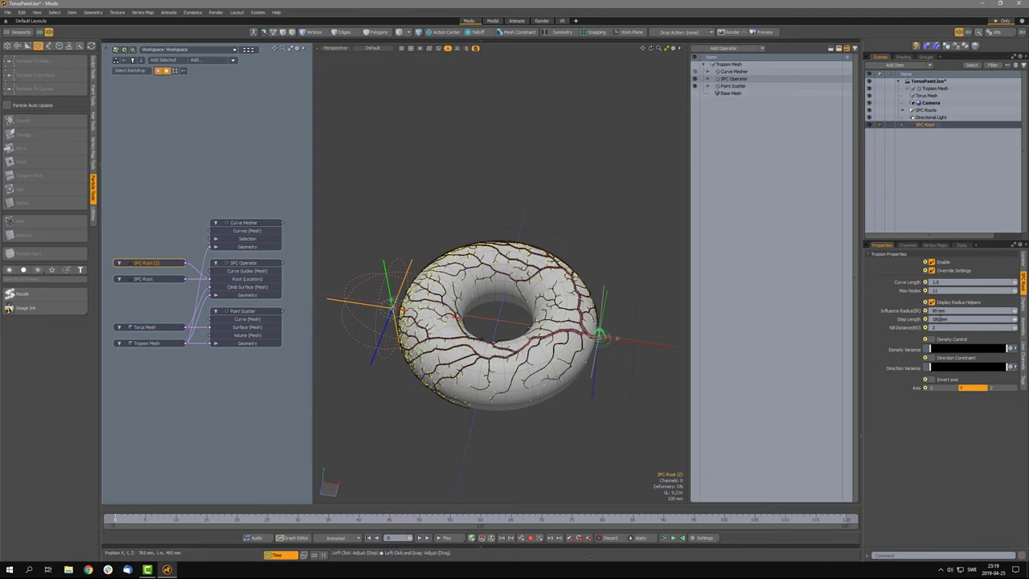
pyautogui.click(936, 319)
pyautogui.press('Return')
# - Try a higher Max Nodes value for the second SPC-Root and compare growth from both roots
pyautogui.keyDown('alt'); pyautogui.moveTo(488, 401); pyautogui.dragTo(456, 338); pyautogui.keyUp('alt')
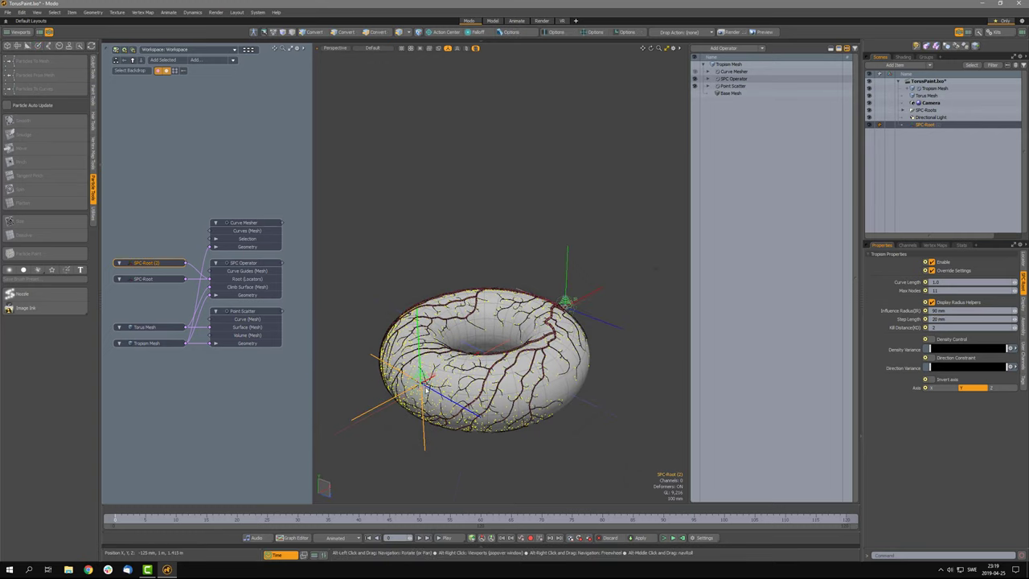
pyautogui.scroll(3, 440, 393)
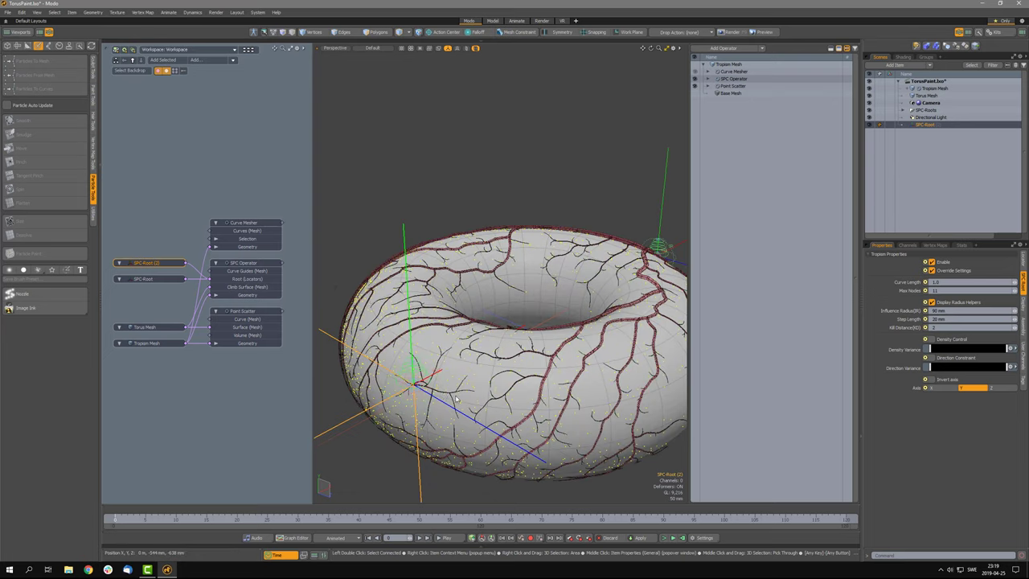
pyautogui.keyDown('alt'); pyautogui.moveTo(454, 396); pyautogui.dragTo(407, 403); pyautogui.keyUp('alt')
pyautogui.scroll(-2, 407, 404)
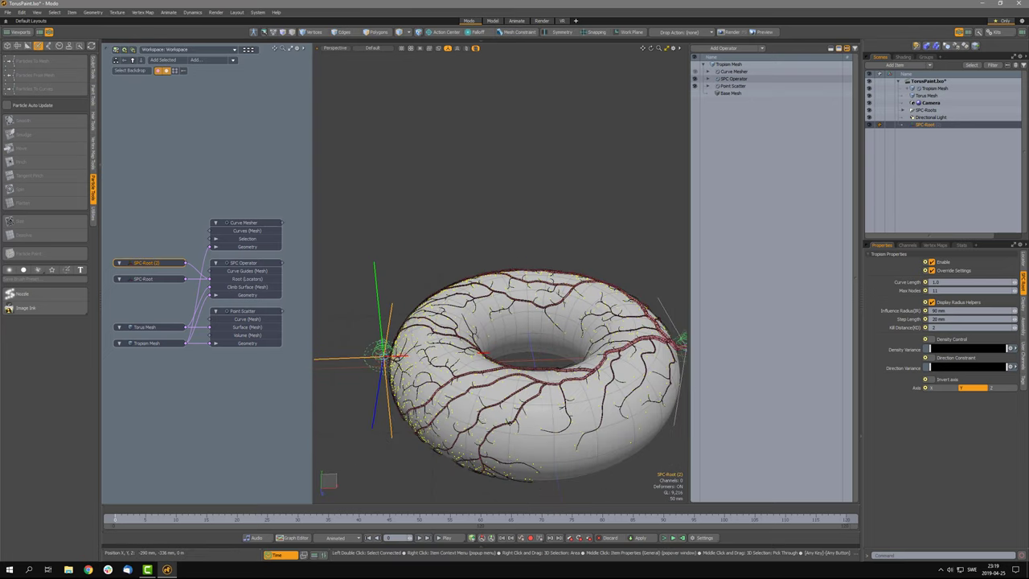
pyautogui.keyDown('alt'); pyautogui.keyDown('shift'); pyautogui.moveTo(474, 416); pyautogui.dragTo(454, 402); pyautogui.keyUp('shift'); pyautogui.keyUp('alt')
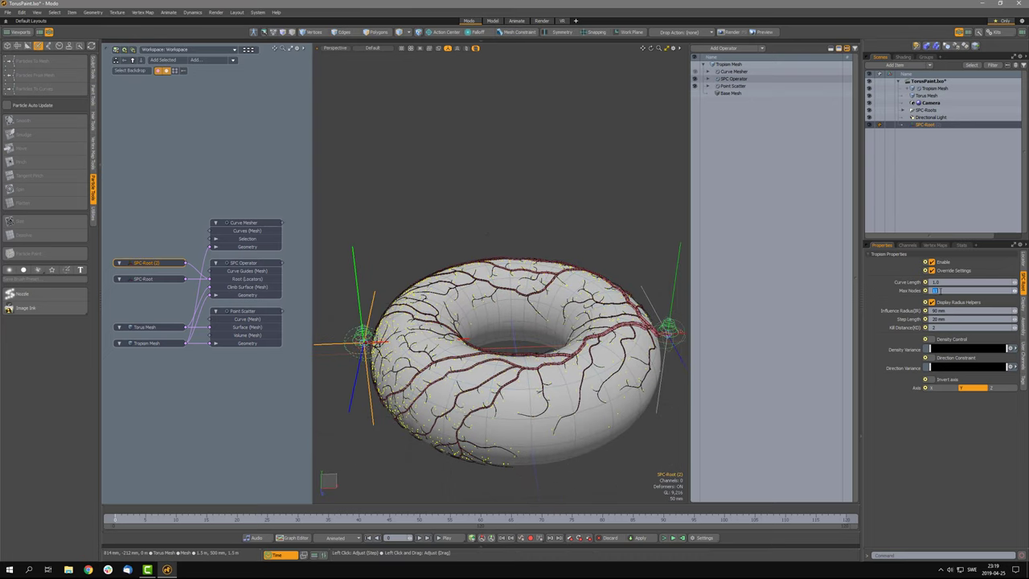
pyautogui.scroll(-4, 939, 291)
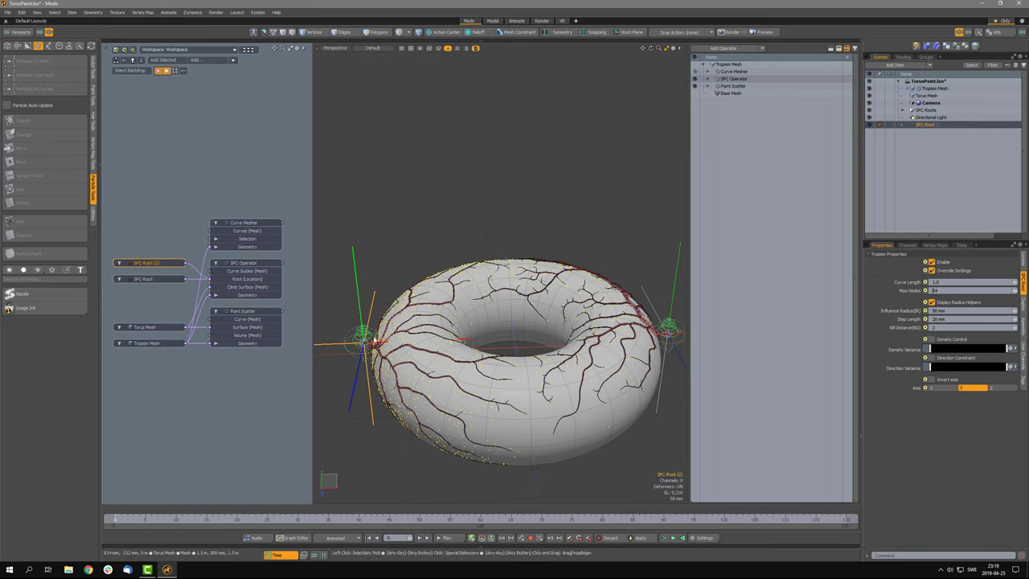
pyautogui.moveTo(599, 407)
pyautogui.keyDown('alt'); pyautogui.mouseDown()
pyautogui.moveTo(551, 418)
pyautogui.moveTo(615, 410)
pyautogui.moveTo(587, 416)
pyautogui.mouseUp(); pyautogui.keyUp('alt')
# - Try a Max Nodes value of 10 for the second SPC-Root
pyautogui.moveTo(939, 292); pyautogui.dragTo(918, 298)
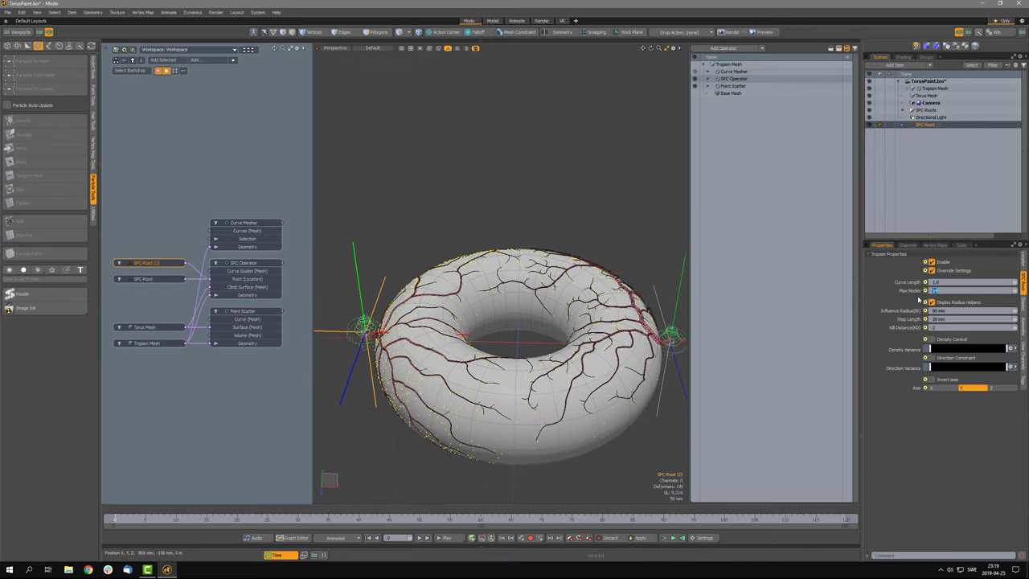
pyautogui.write('10')
pyautogui.press('Return')
# - Set the second SPC-Root's Max Nodes to 48 and inspect the curves around the torus
pyautogui.keyDown('alt'); pyautogui.moveTo(376, 397); pyautogui.dragTo(451, 402); pyautogui.keyUp('alt')
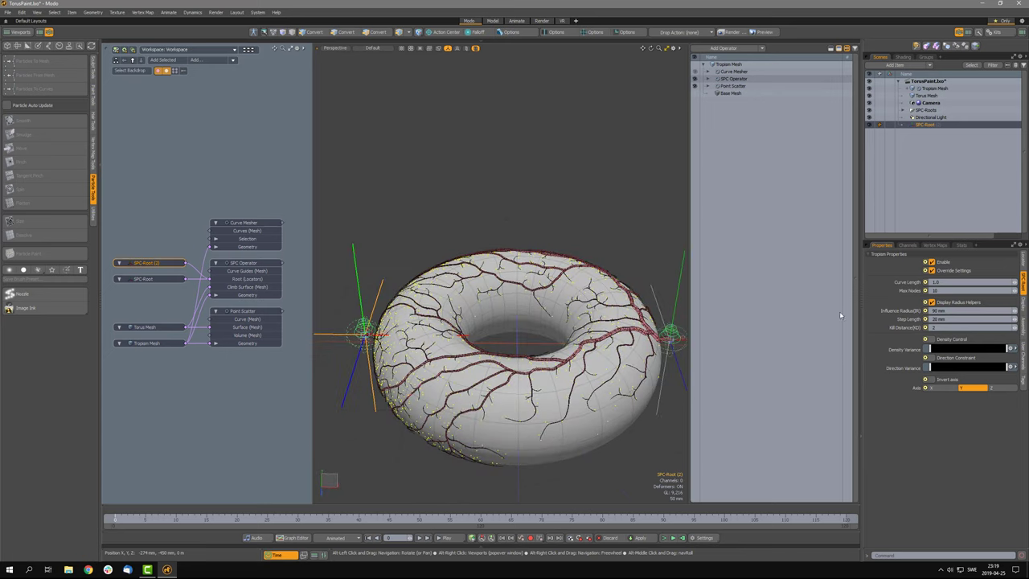
pyautogui.scroll(8, 938, 290)
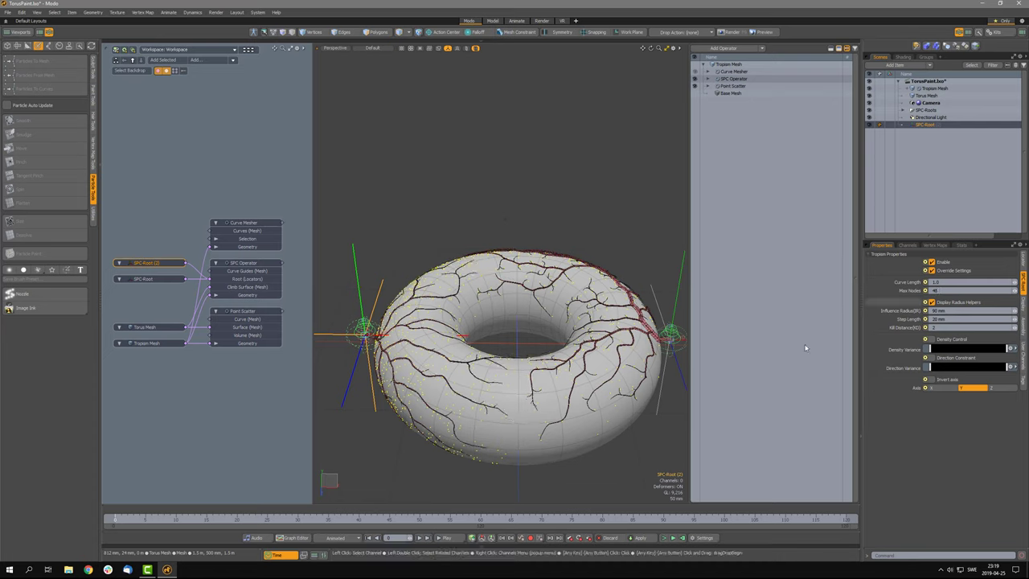
pyautogui.keyDown('alt'); pyautogui.moveTo(523, 313); pyautogui.dragTo(506, 365); pyautogui.keyUp('alt')
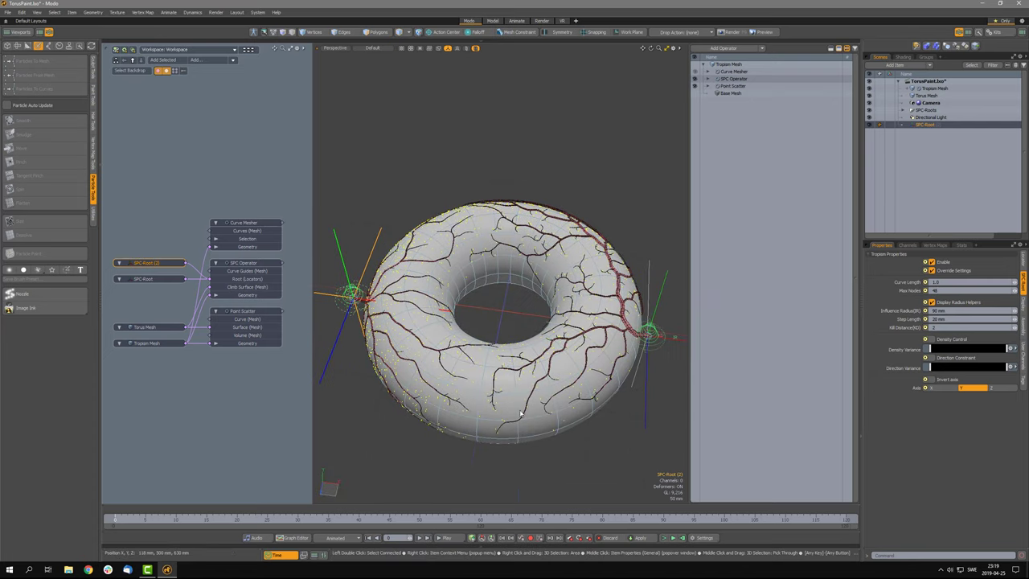
pyautogui.moveTo(550, 457)
pyautogui.keyDown('alt'); pyautogui.mouseDown()
pyautogui.moveTo(478, 413)
pyautogui.moveTo(398, 407)
pyautogui.moveTo(555, 466)
pyautogui.mouseUp(); pyautogui.keyUp('alt')
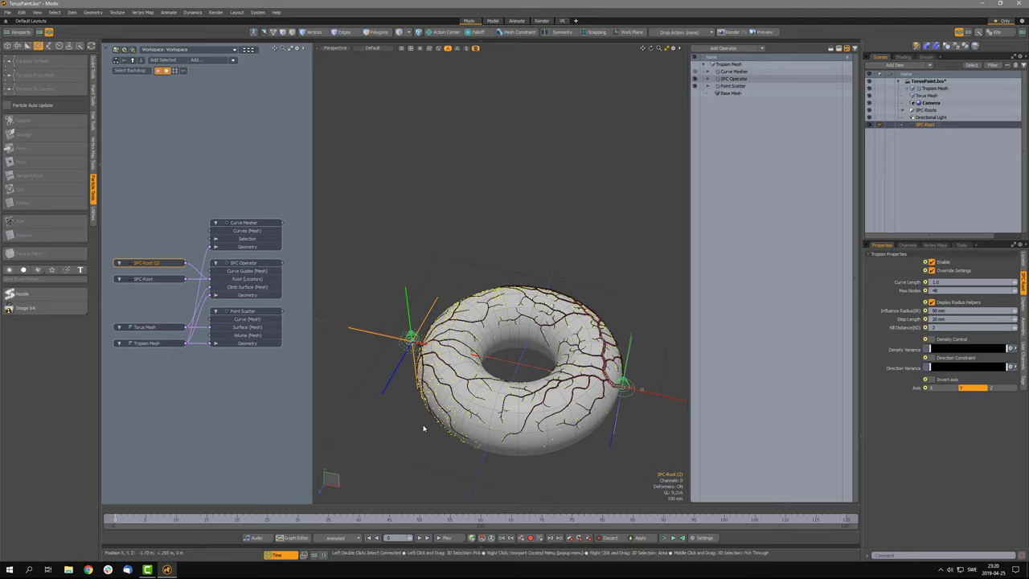
pyautogui.press('alt')
pyautogui.keyDown('alt'); pyautogui.moveTo(537, 478); pyautogui.dragTo(504, 460); pyautogui.keyUp('alt')
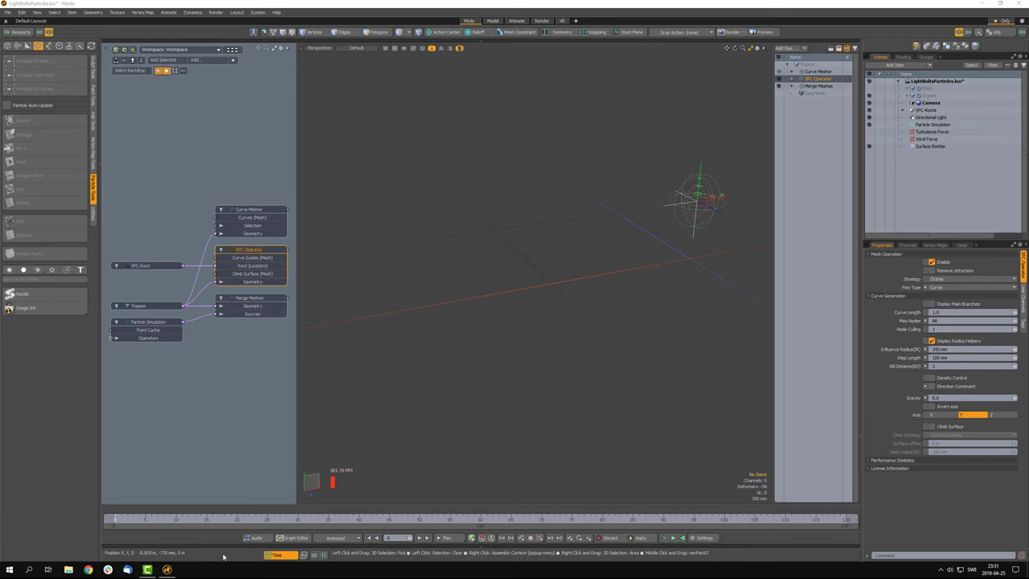
# - Play the light-bolt particle animation, briefly run the live simulation, and scrub through the frames to examine the curve growth
pyautogui.click(447, 538)
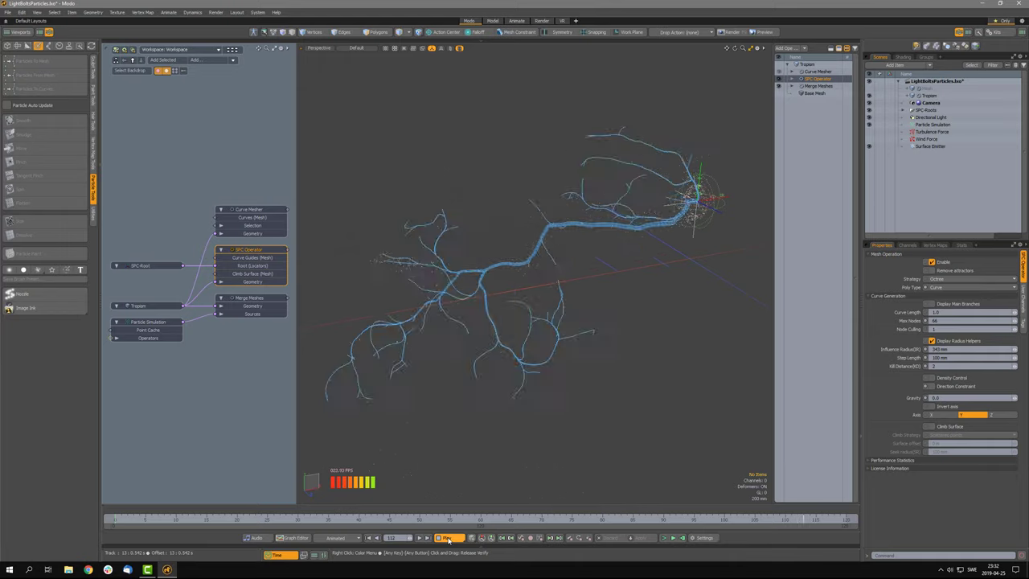
pyautogui.click(448, 538)
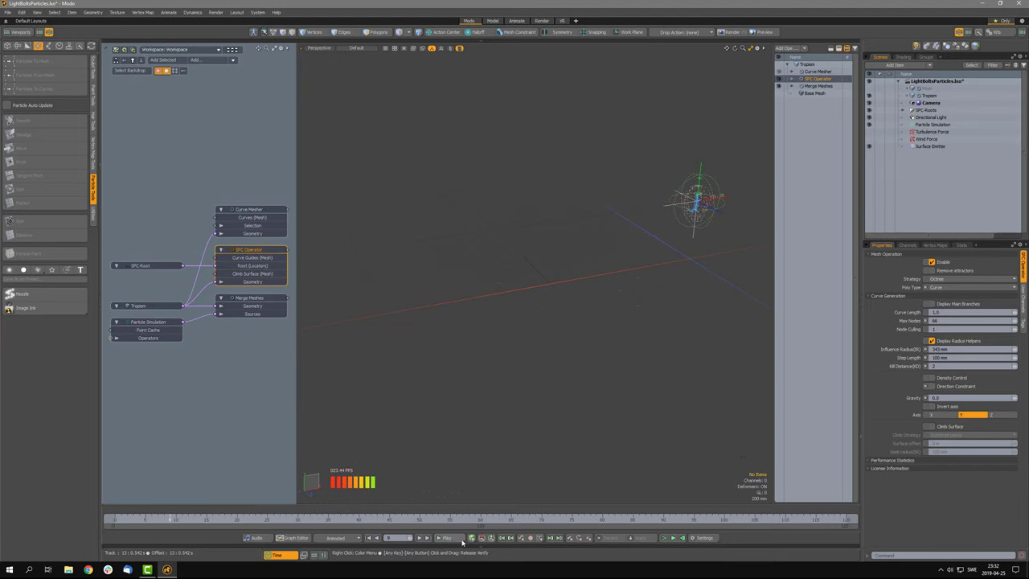
pyautogui.click(673, 539)
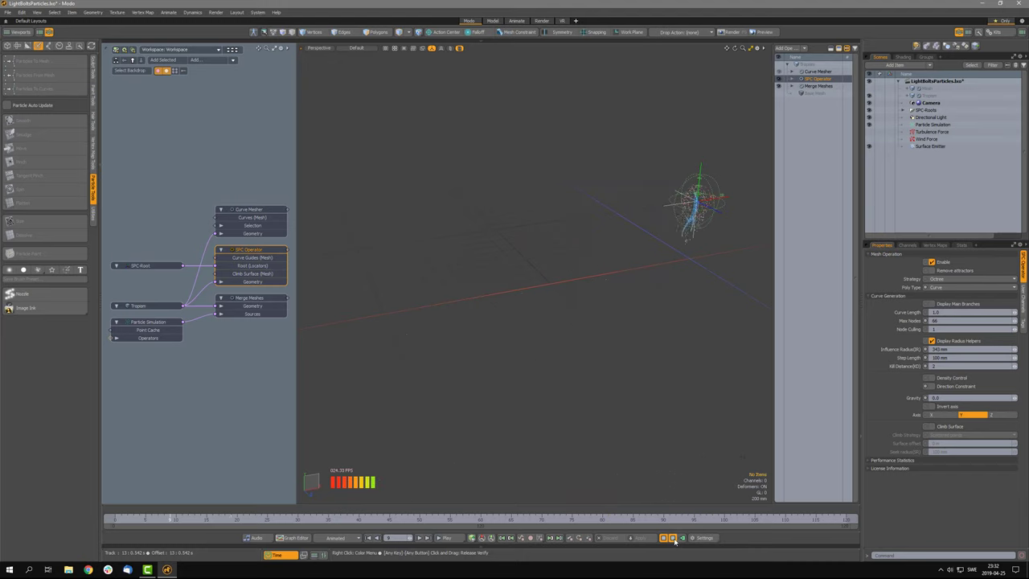
pyautogui.click(675, 541)
pyautogui.click(457, 277)
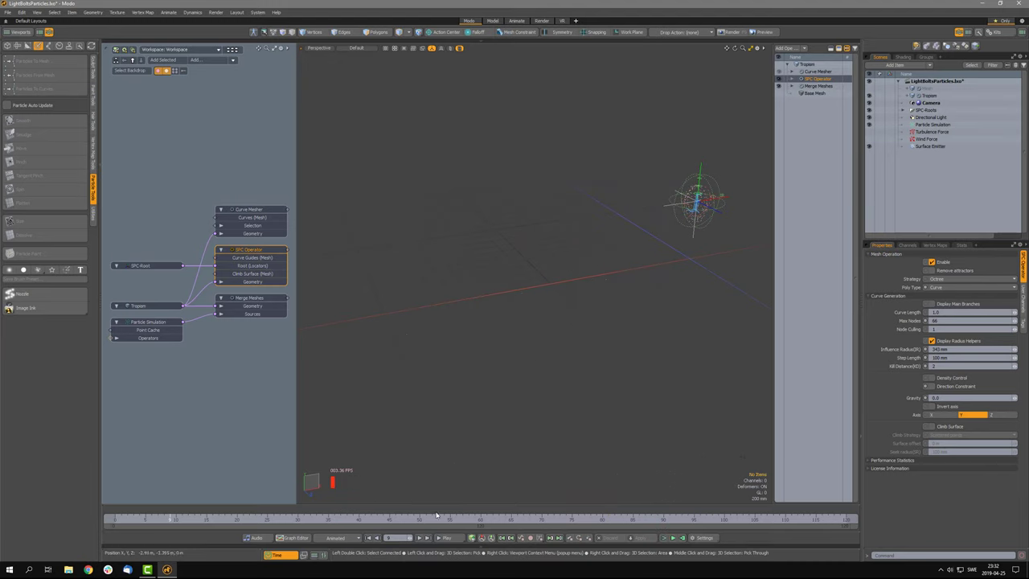
pyautogui.moveTo(167, 519); pyautogui.dragTo(340, 519)
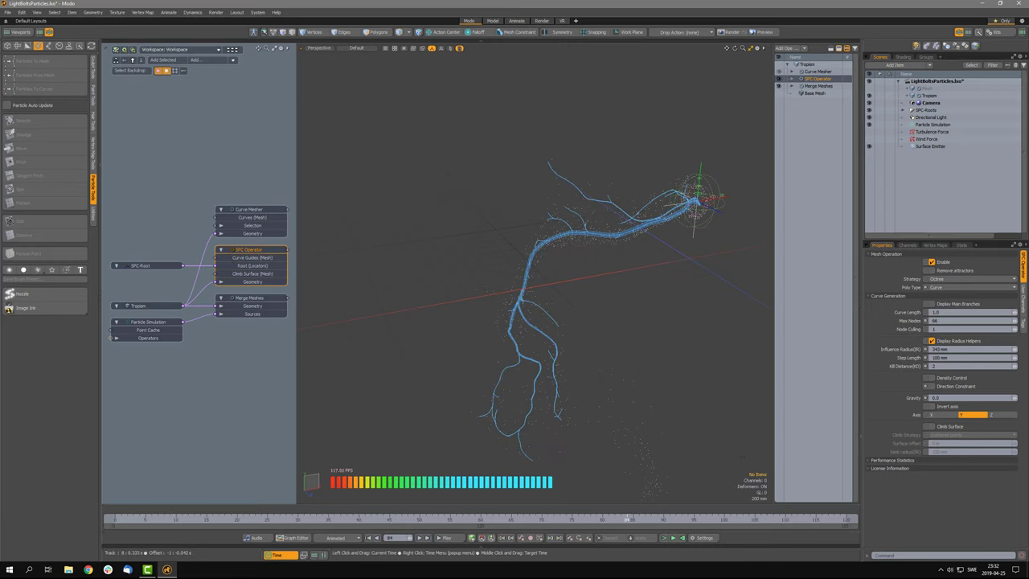
# - Set the SPC Operator's kill distance to 1 and influence radius to 418 mm, and scrub the animation to check the bolts
pyautogui.click(1012, 366)
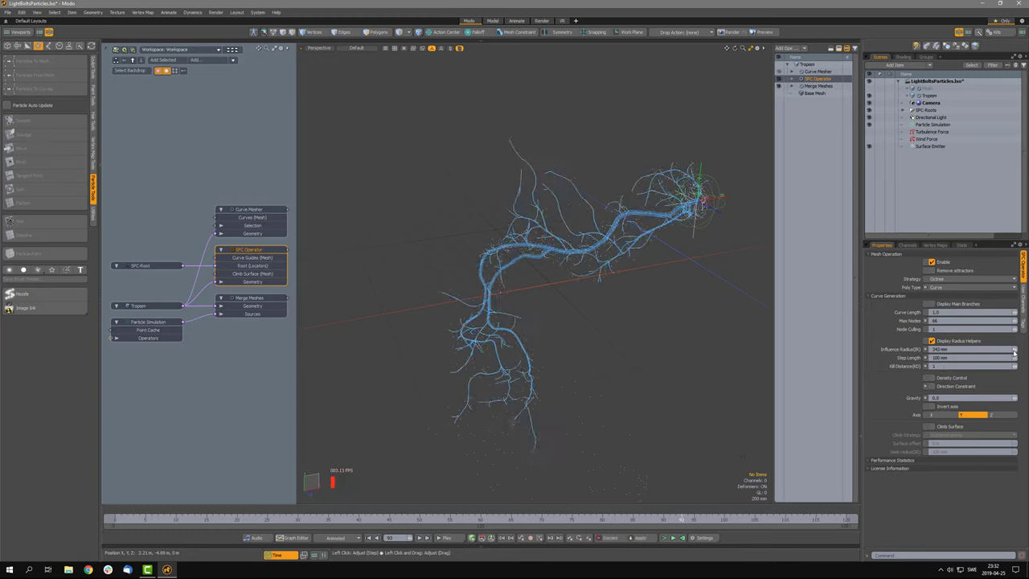
pyautogui.moveTo(1014, 348); pyautogui.dragTo(990, 358)
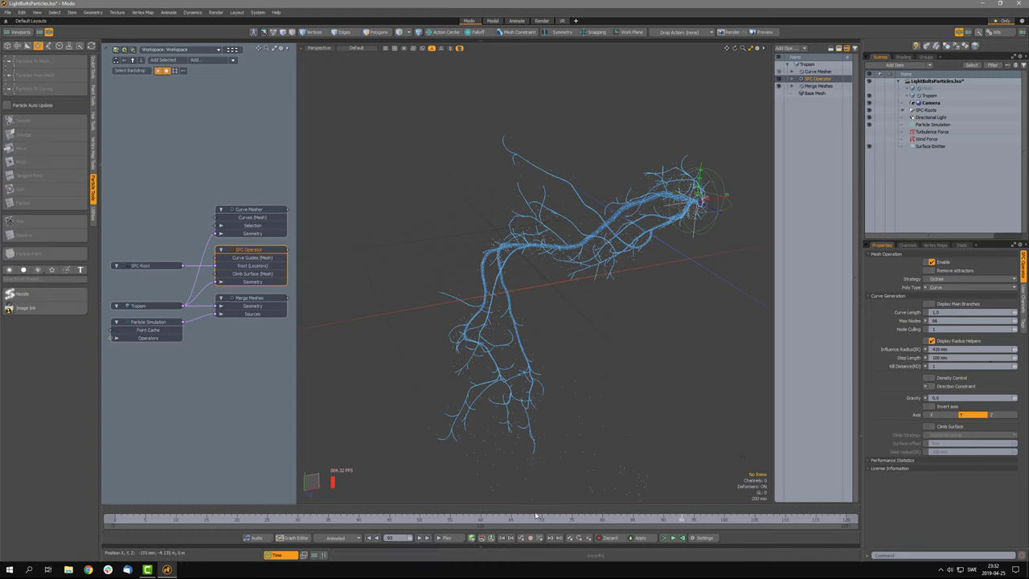
pyautogui.moveTo(700, 518); pyautogui.dragTo(359, 518)
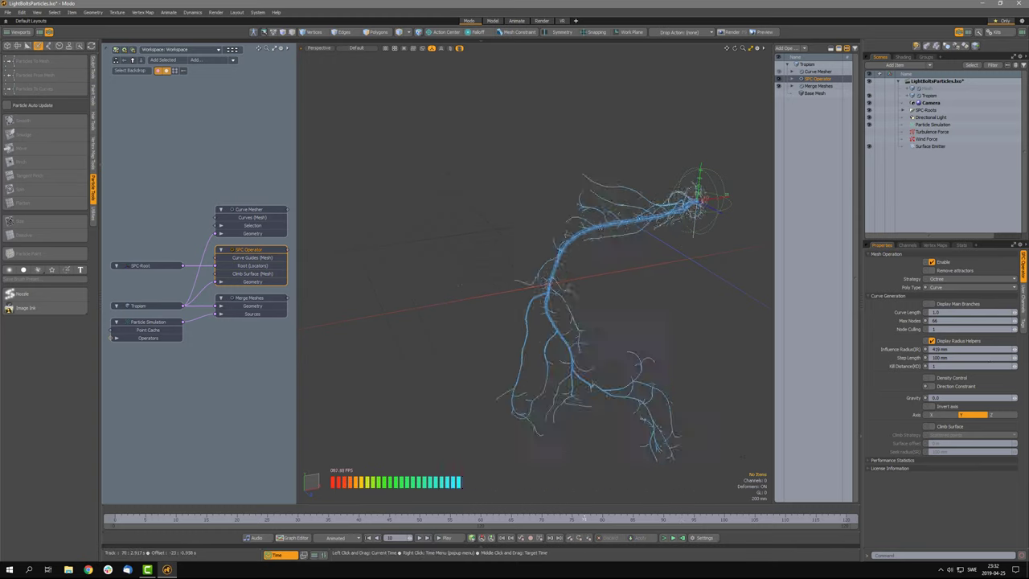